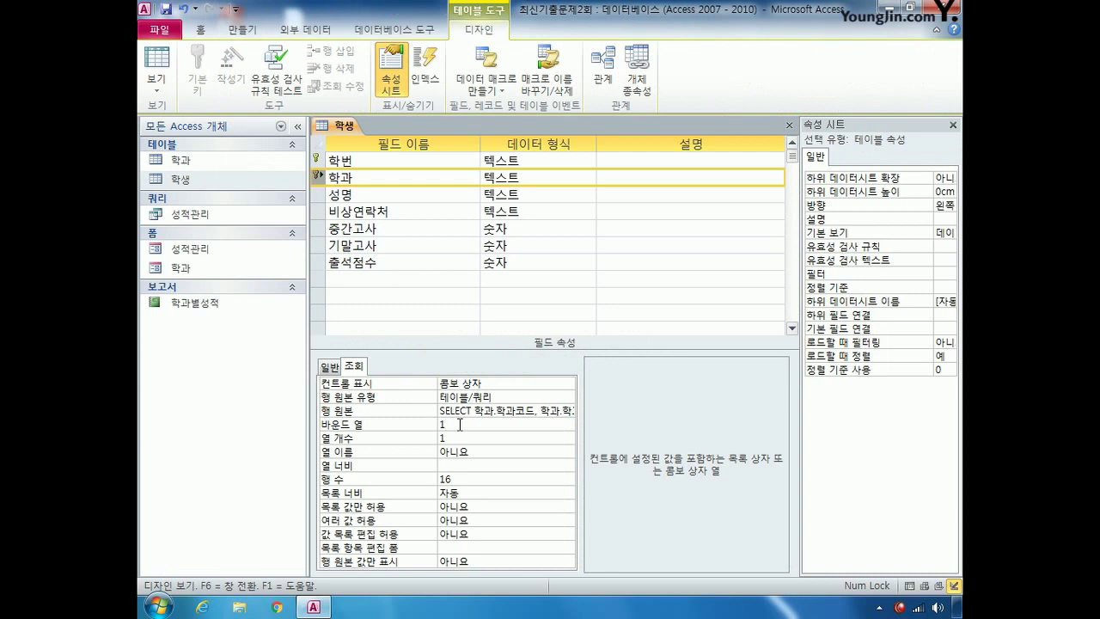
# Step: Set the 학과 field's lookup to 2 columns, column widths 1cm;2cm and 8 list rows, and close the 학생 table with its changes saved
pyautogui.click(454, 438)
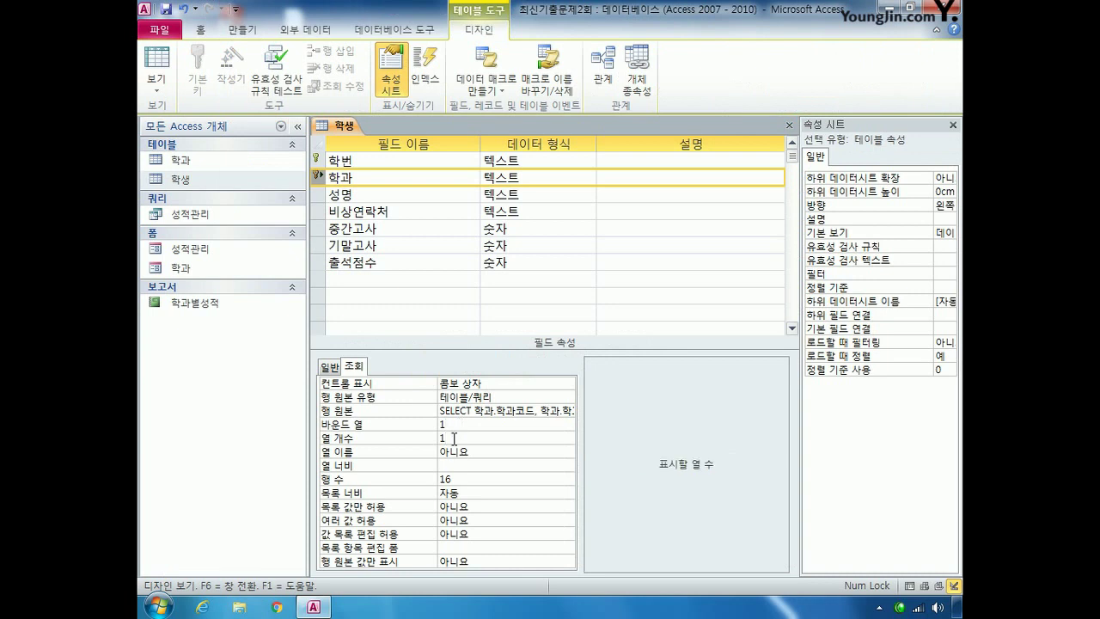
pyautogui.press('BackSpace')
pyautogui.write('2')
pyautogui.click(456, 465)
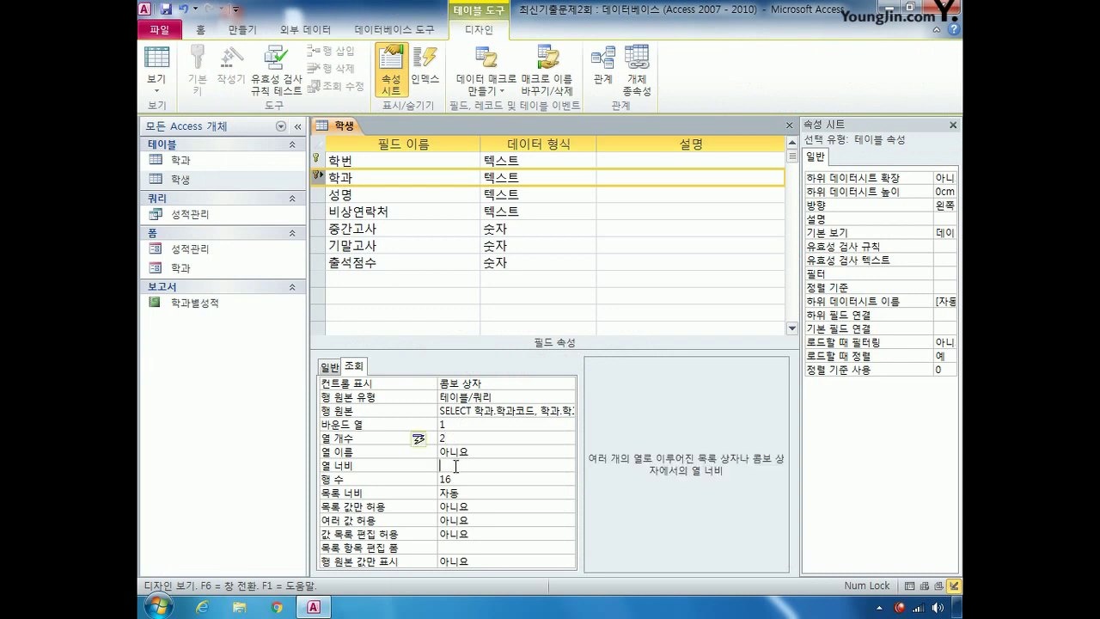
pyautogui.write('1;2')
pyautogui.press('Return')
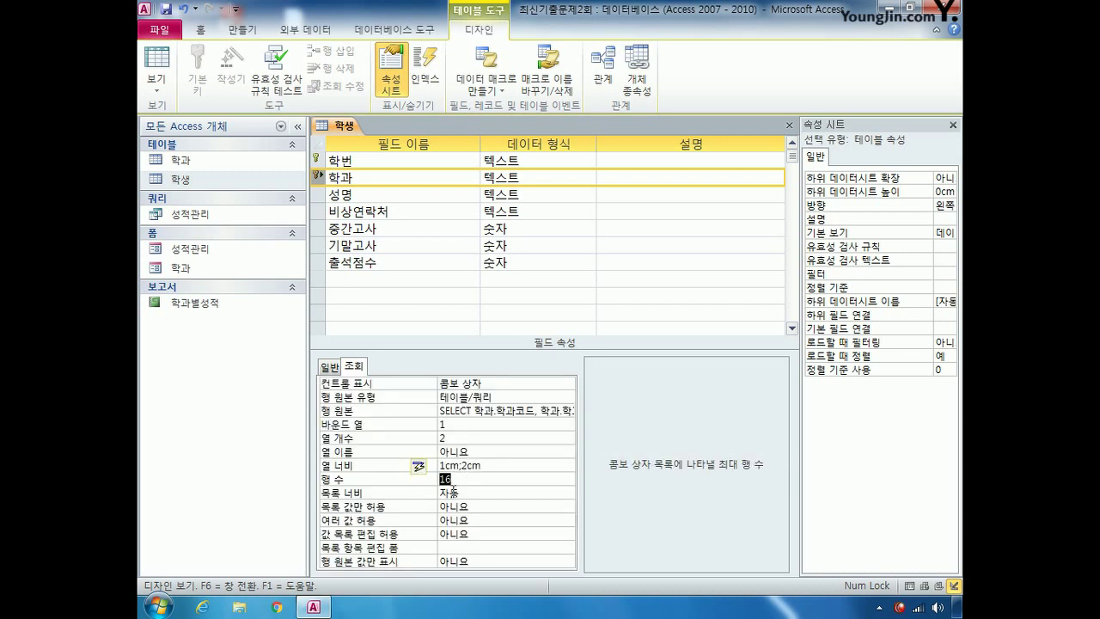
pyautogui.write('8')
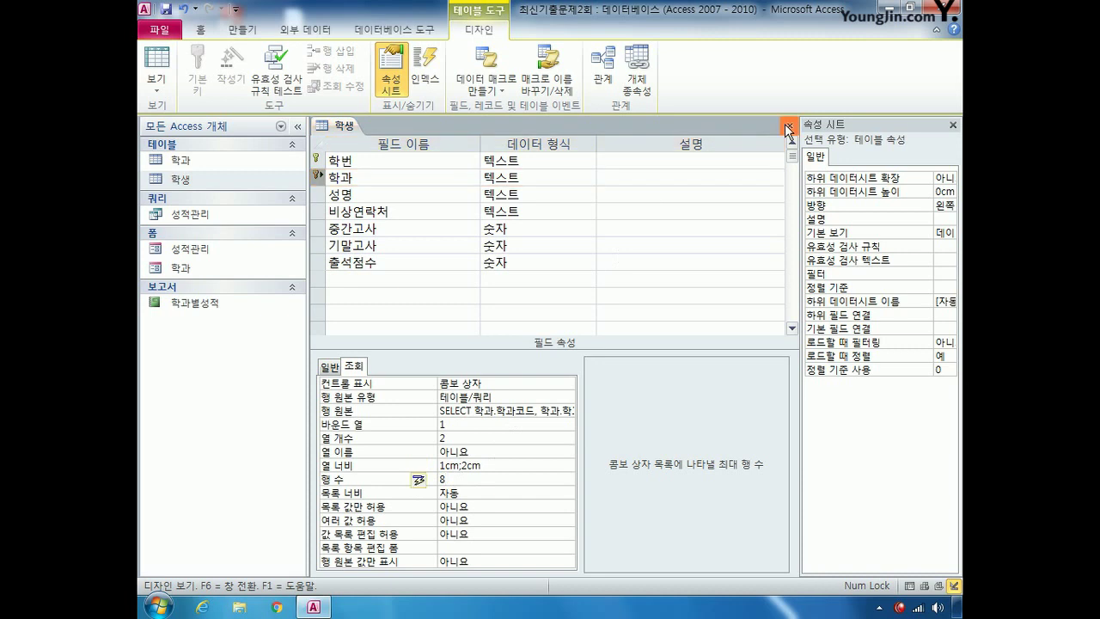
pyautogui.click(789, 125)
pyautogui.click(458, 344)
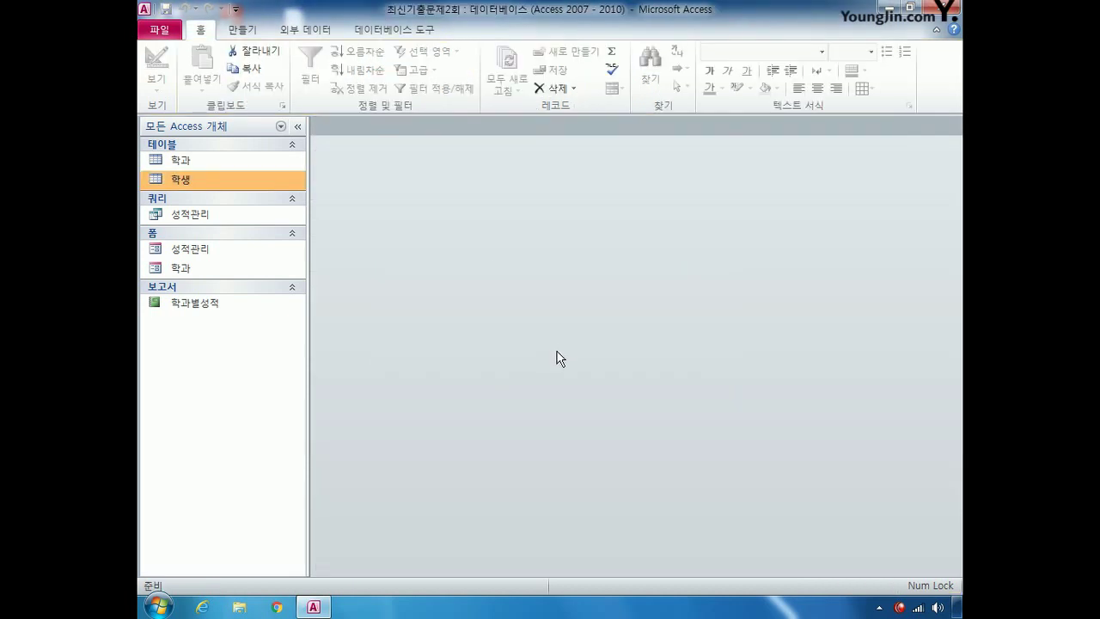
# Step: Open the 성적관리 form in Design view and select its 엑셀로 저장 command button
pyautogui.rightClick(232, 213)
pyautogui.rightClick(203, 251)
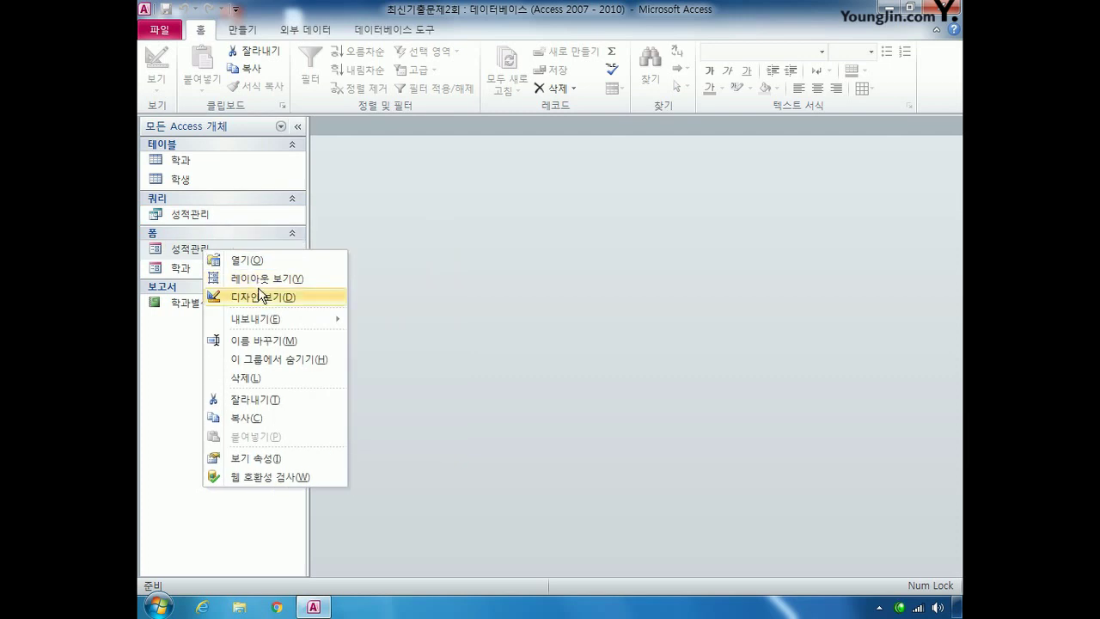
pyautogui.click(258, 297)
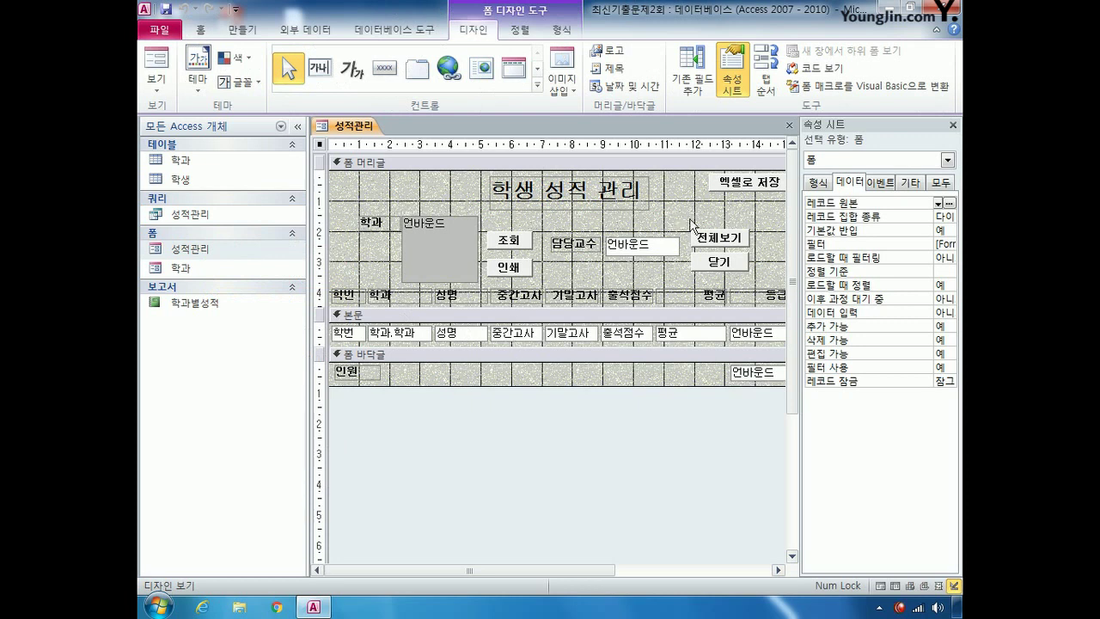
pyautogui.click(737, 186)
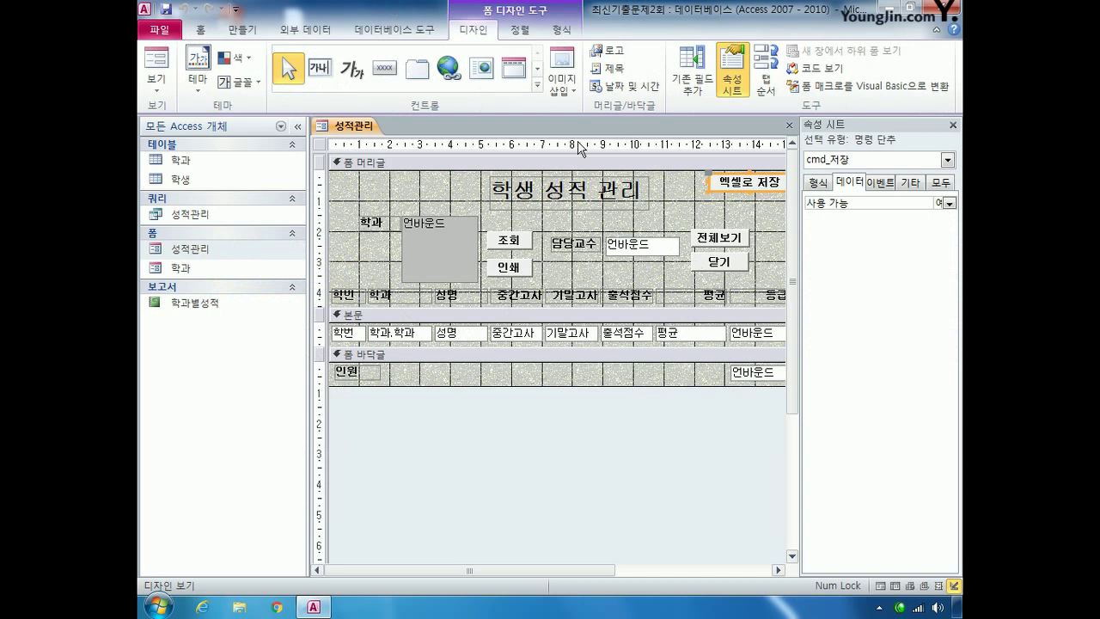
# Step: Create a new macro and add the ExportWithFormatting action to it
pyautogui.click(244, 34)
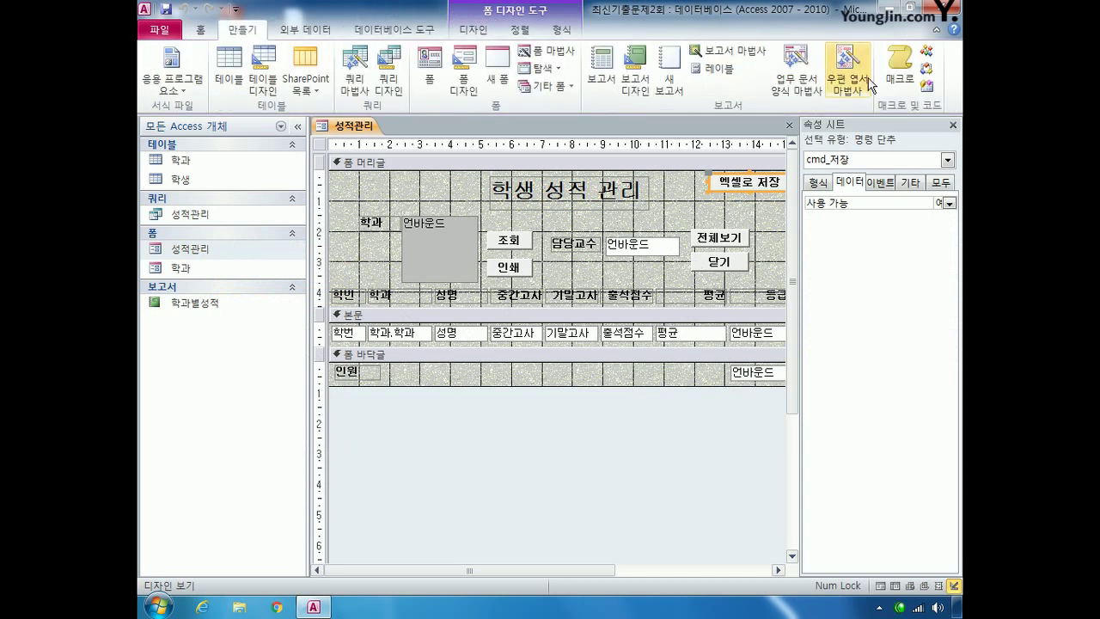
pyautogui.click(899, 67)
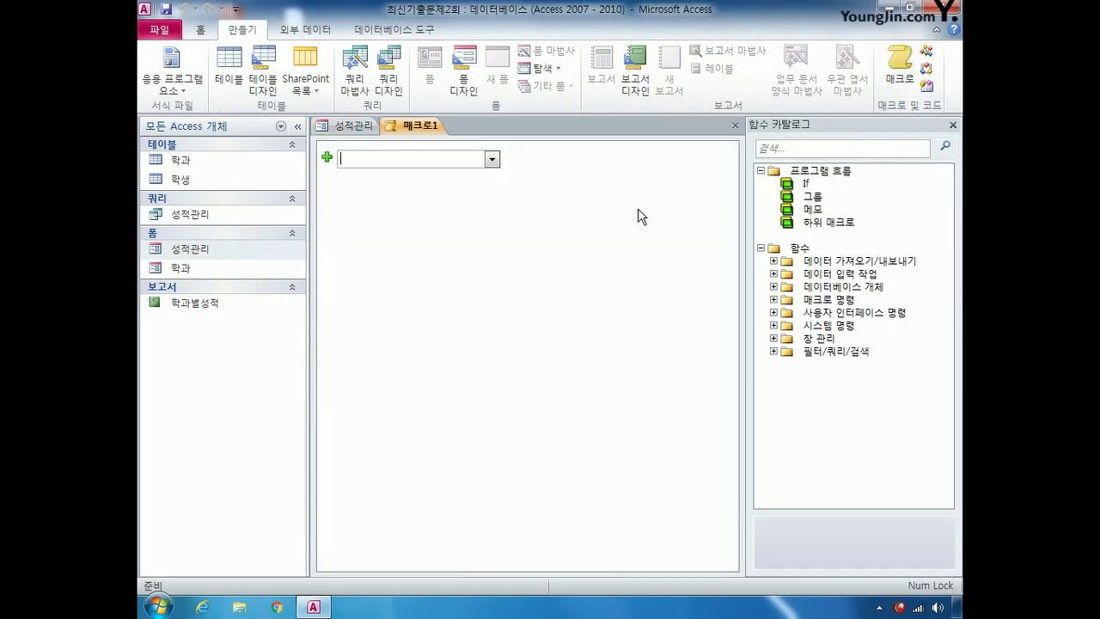
pyautogui.click(492, 160)
pyautogui.moveTo(498, 205); pyautogui.dragTo(497, 240)
pyautogui.click(434, 338)
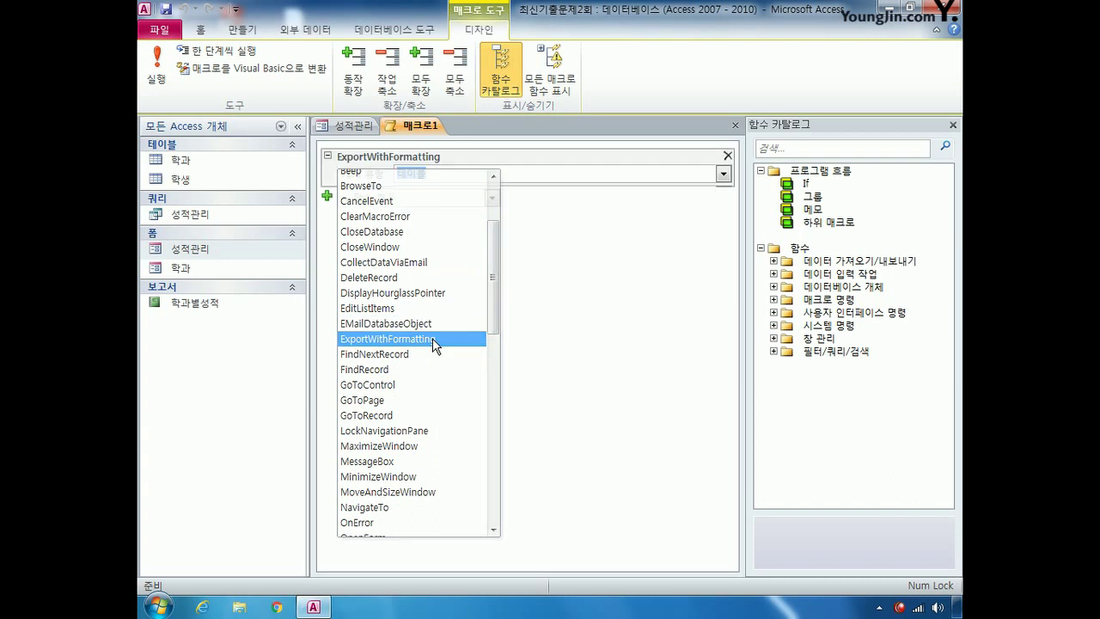
# Step: Set the action's object name to the 학생 table and its output format to Excel 통합 문서 (*.xlsx)
pyautogui.moveTo(697, 178)
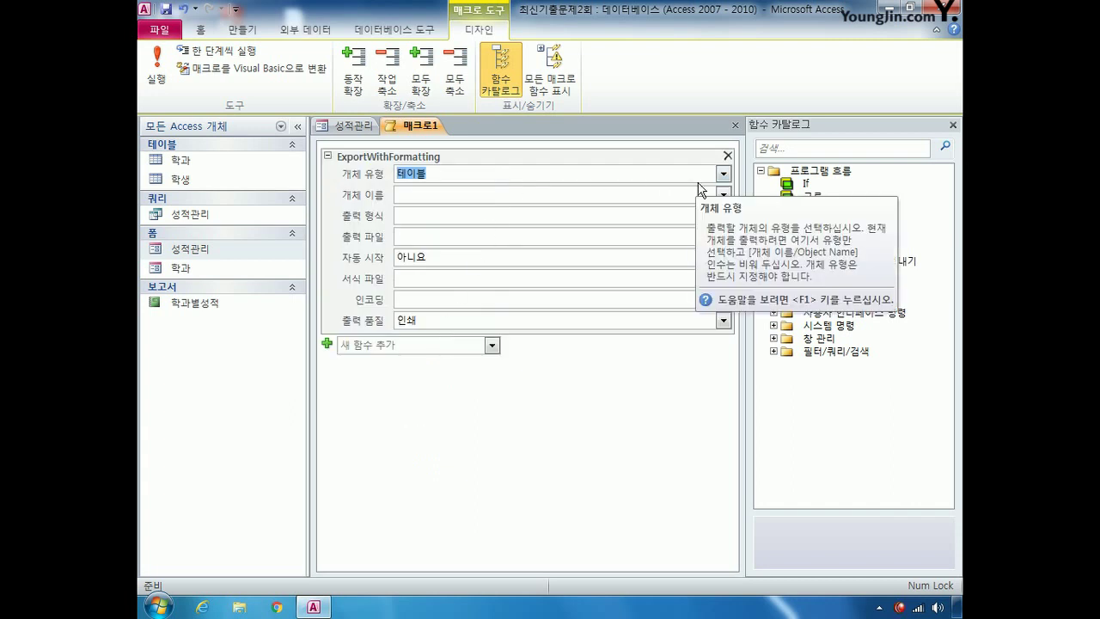
pyautogui.click(723, 194)
pyautogui.click(647, 228)
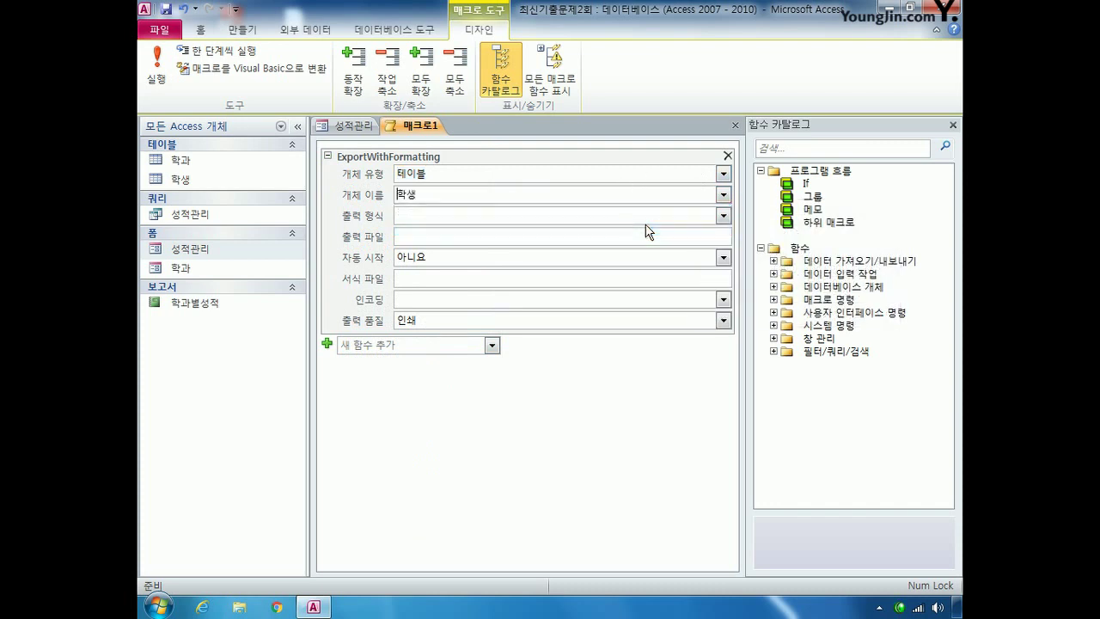
pyautogui.moveTo(649, 226)
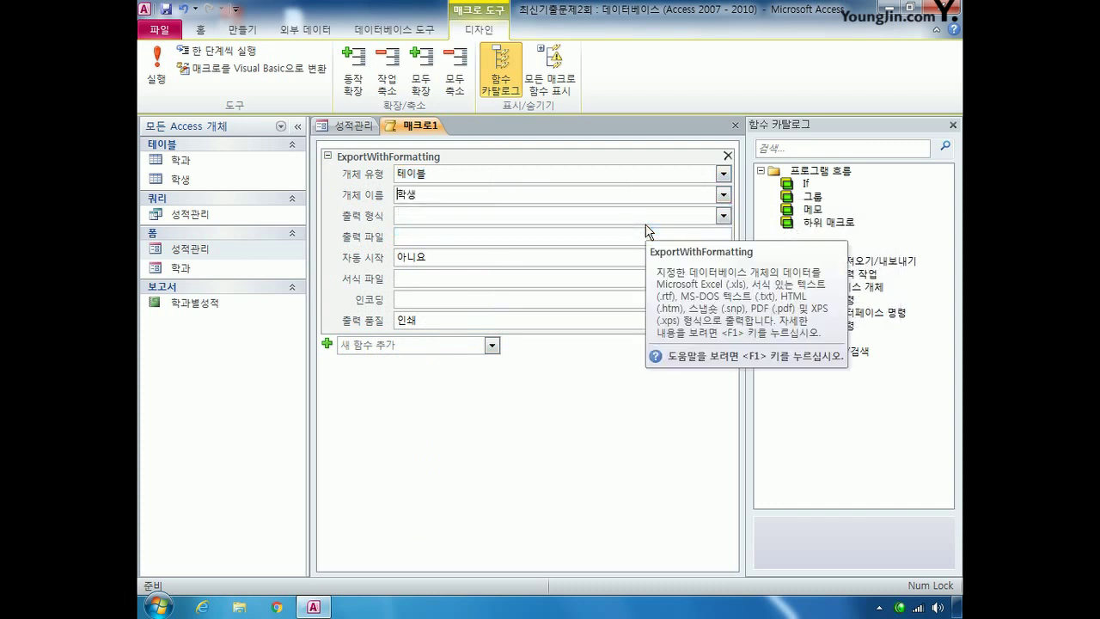
pyautogui.click(723, 217)
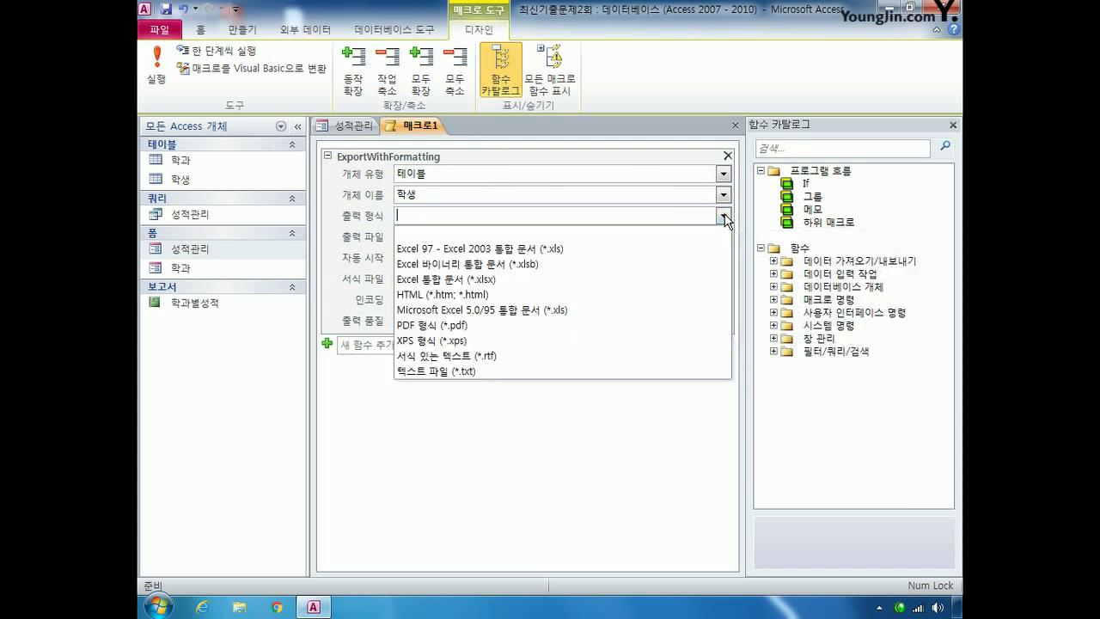
pyautogui.click(602, 279)
pyautogui.moveTo(603, 277)
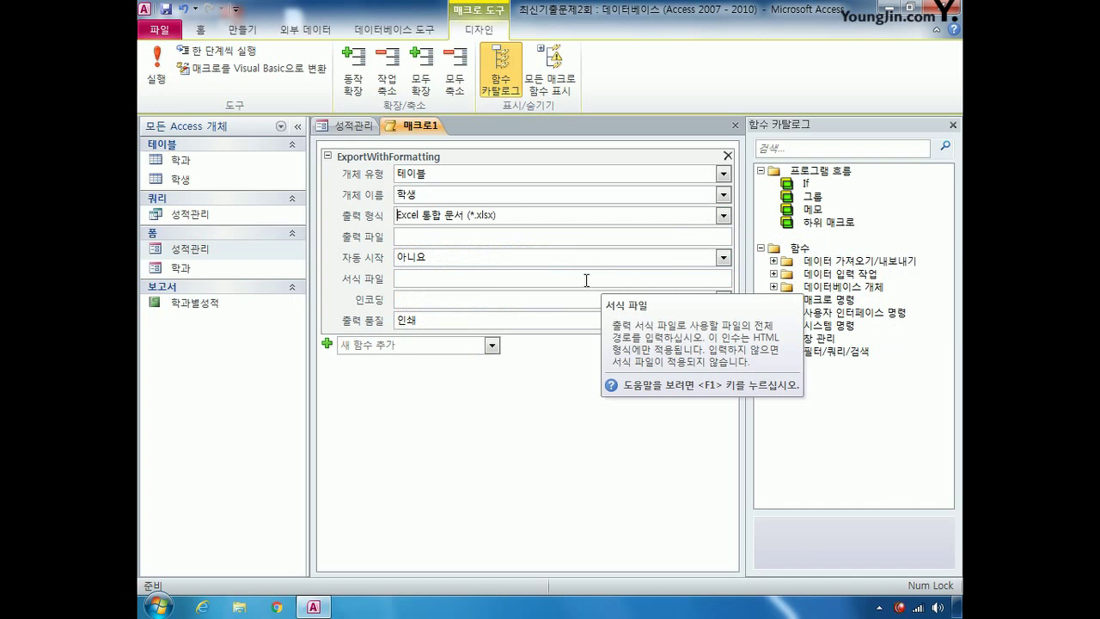
# Step: Begin the action's output file (출력 파일) expression with =inputbox(
pyautogui.click(408, 237)
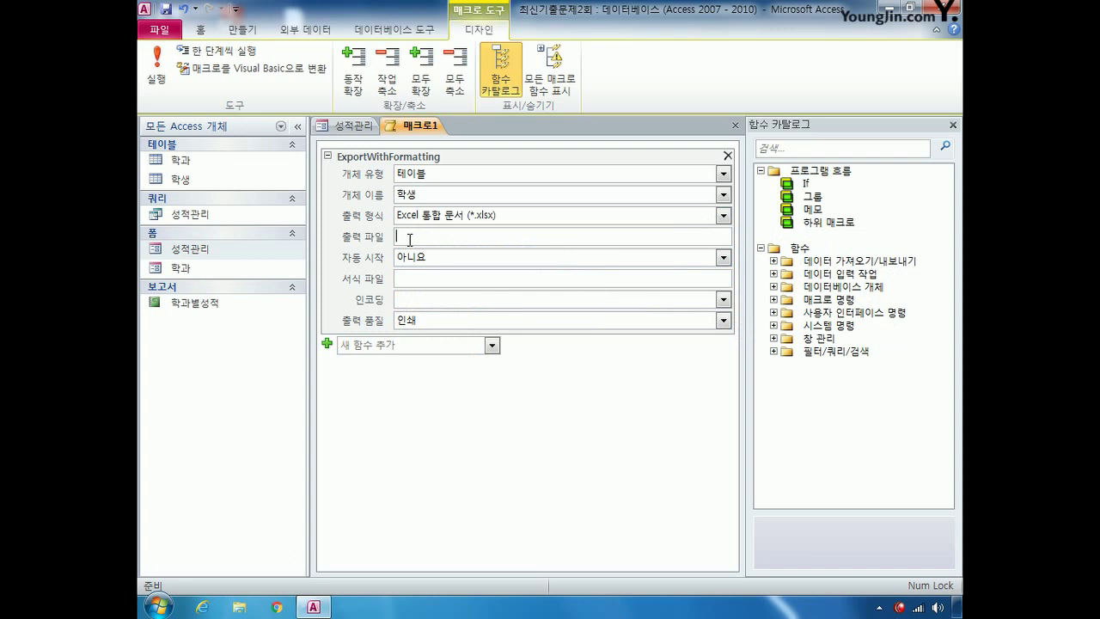
pyautogui.moveTo(454, 258)
pyautogui.moveTo(412, 238)
pyautogui.click(413, 236)
pyautogui.write('=')
pyautogui.press('BackSpace')
pyautogui.rightClick(665, 235)
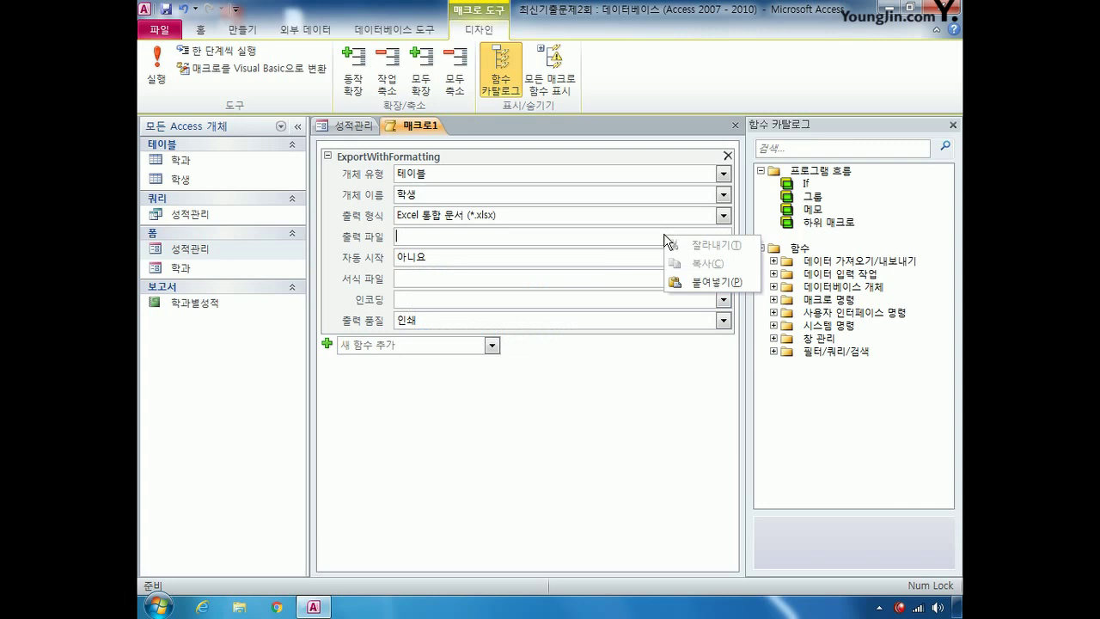
pyautogui.press('Escape')
pyautogui.write('=')
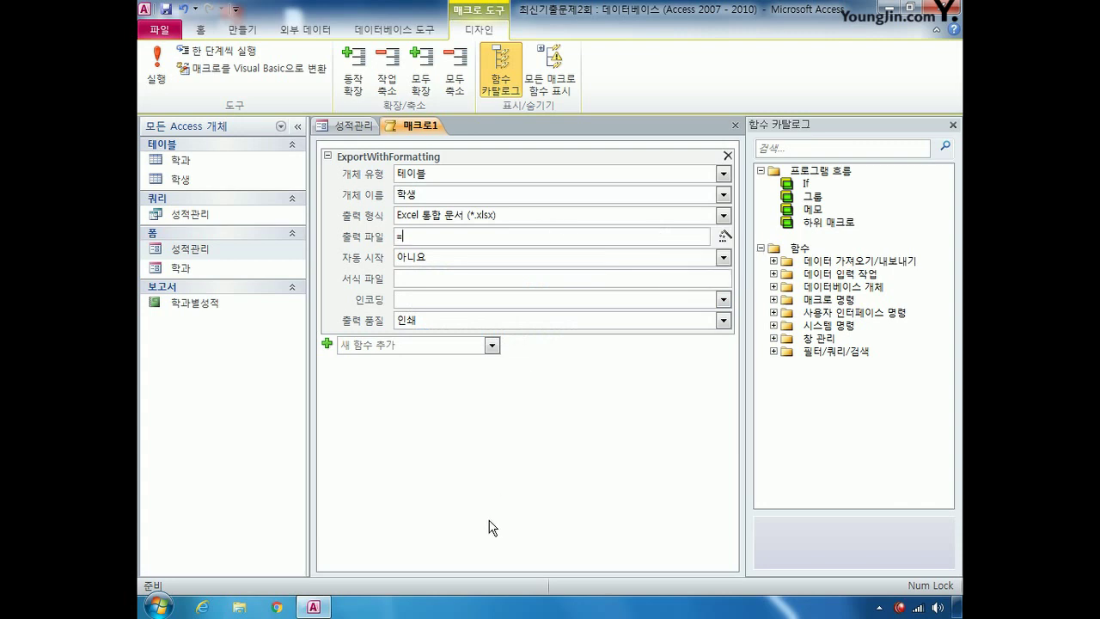
pyautogui.write('inp')
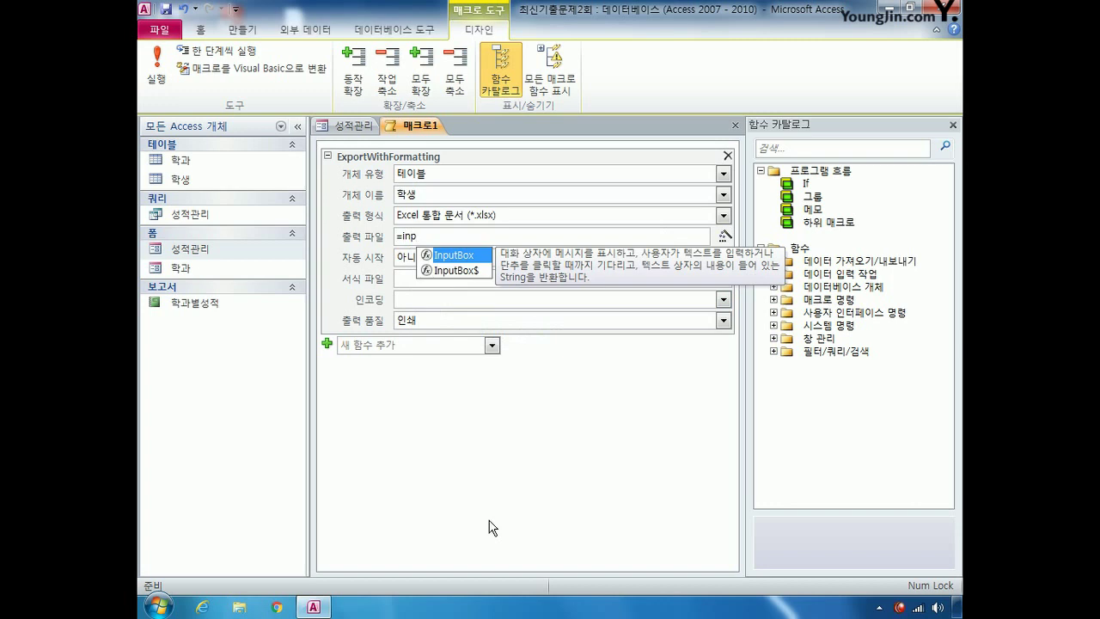
pyautogui.write('utbox')
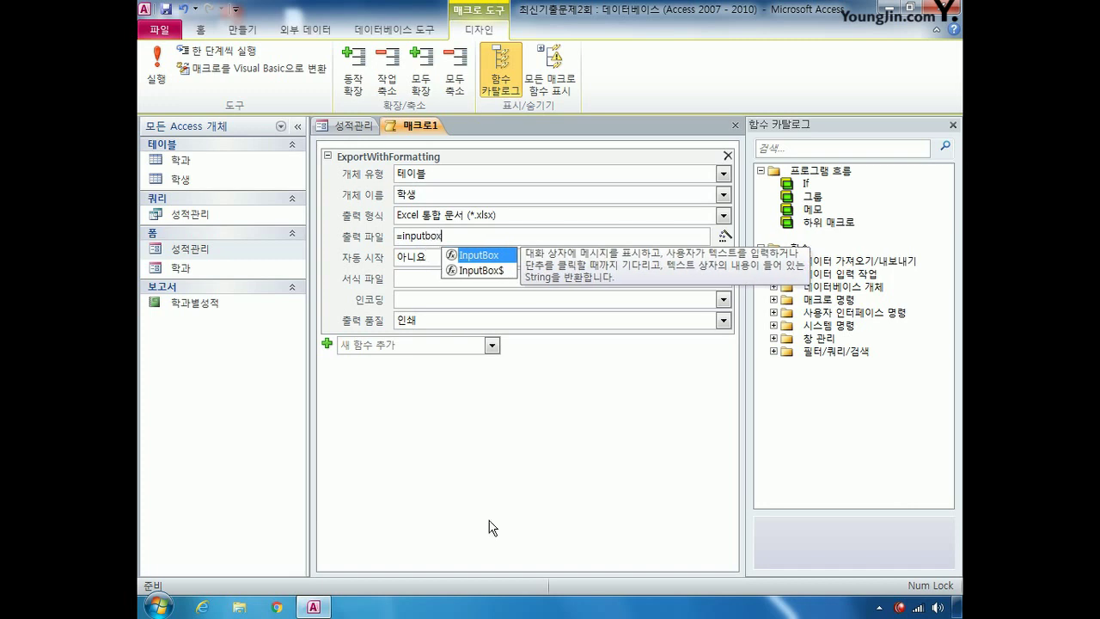
pyautogui.write('(')
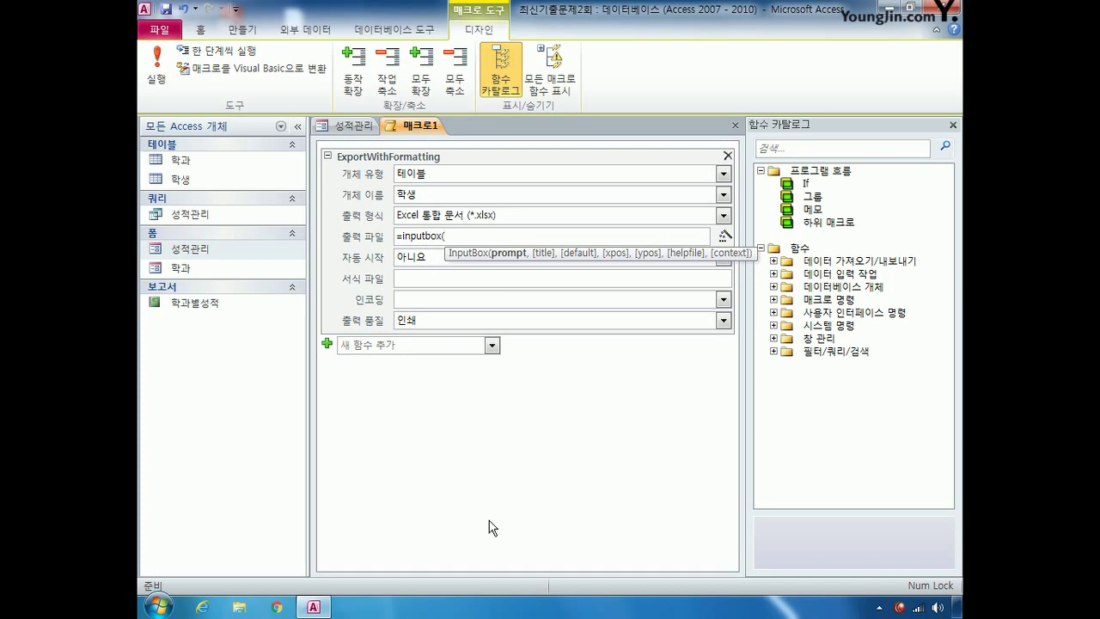
# Step: Add the prompt text "저장할 파일이름을 쓰시오" to the inputbox expression, followed by & chr(13) & for a line break
pyautogui.write('"')
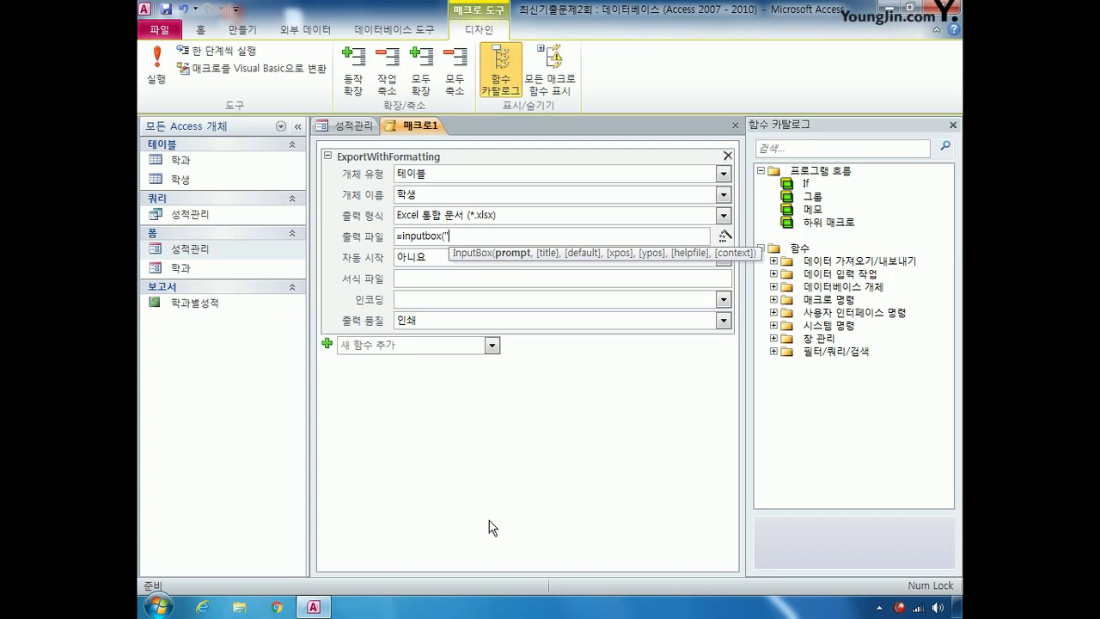
pyautogui.write('저장할 파이일이름을 쓰시오')
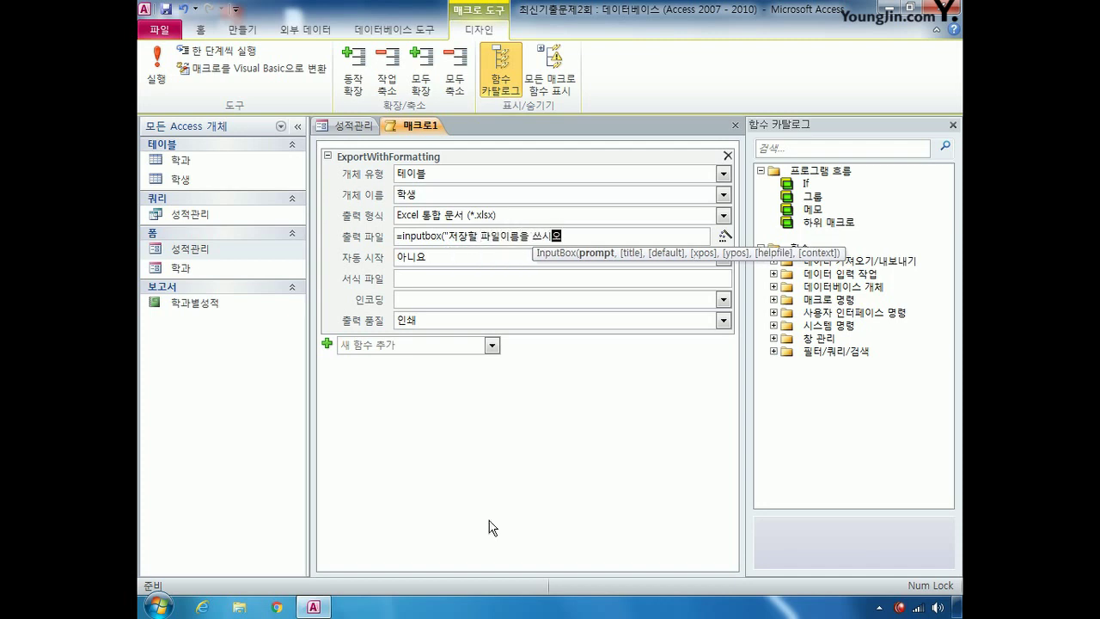
pyautogui.write('"')
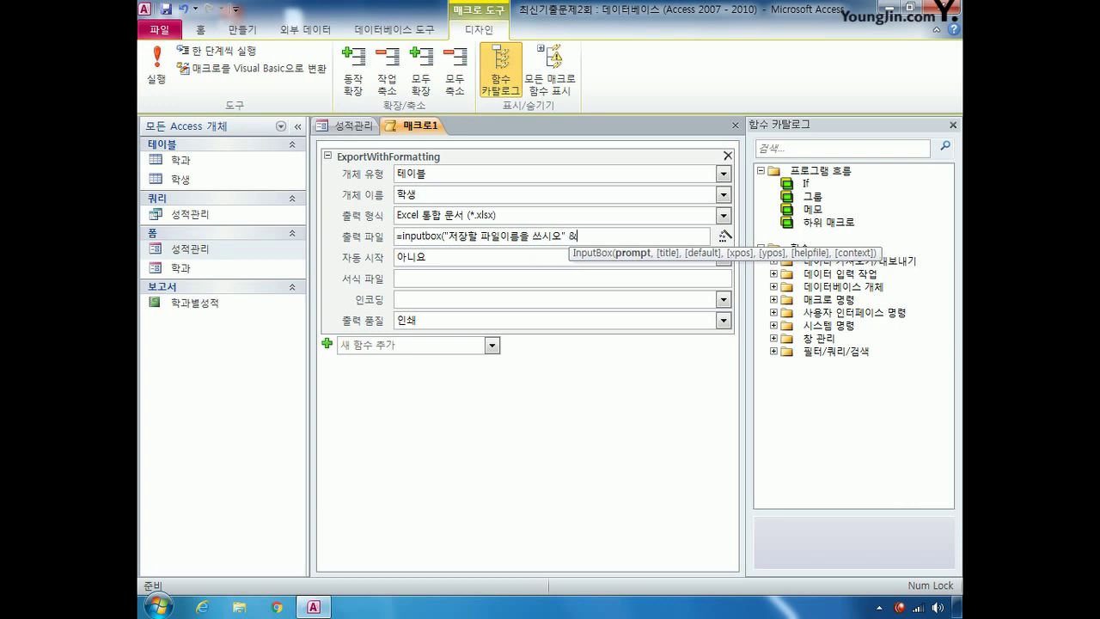
pyautogui.write(' & ㅊ')
pyautogui.press('BackSpace')
pyautogui.write('chr')
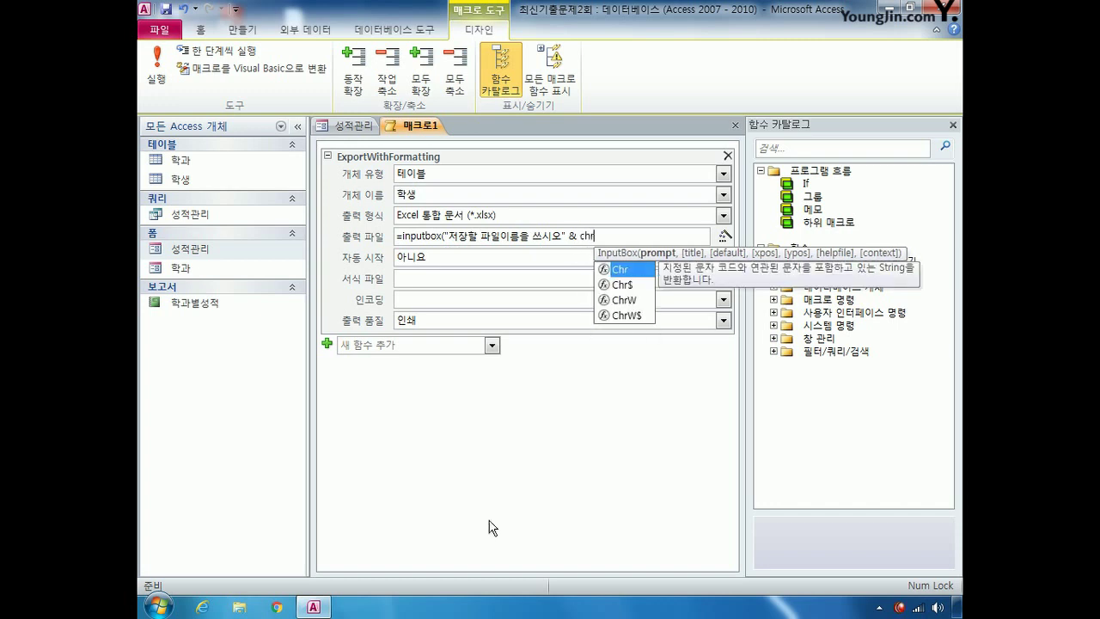
pyautogui.write('(')
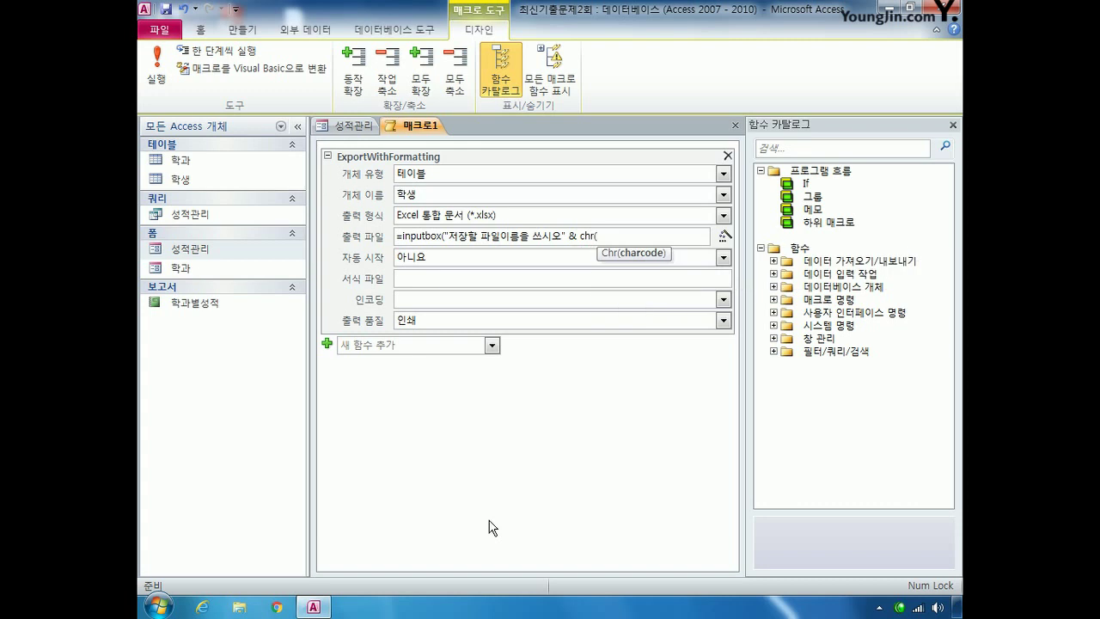
pyautogui.write('13) &')
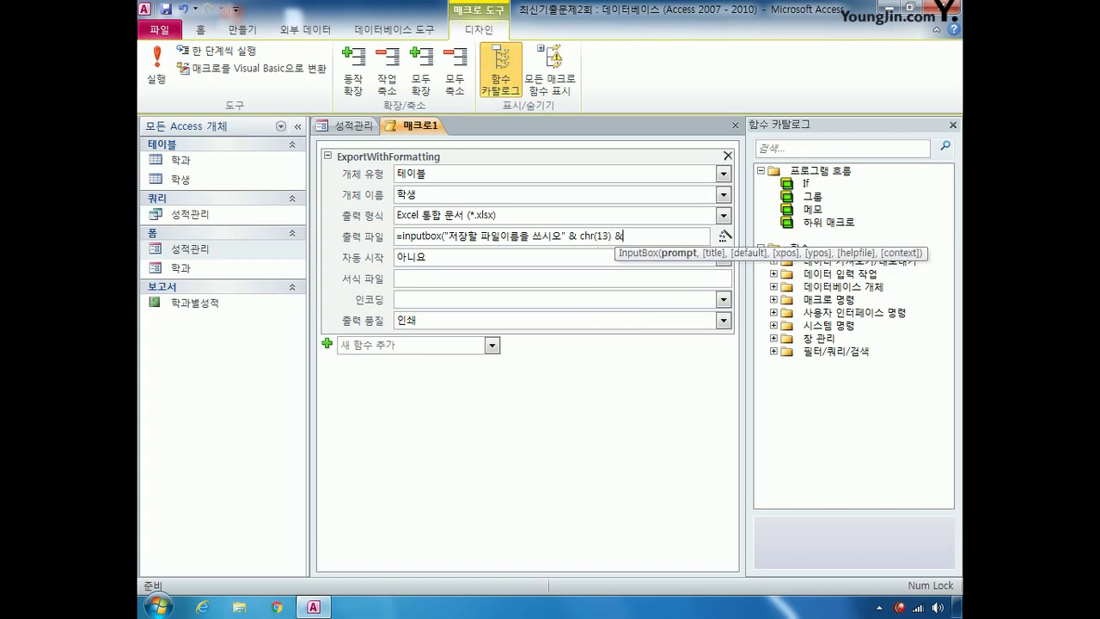
# Step: Append the second prompt line "C:\학생테이블.xlsx로 저장하시오" to the inputbox expression in the action's output file
pyautogui.write(' "')
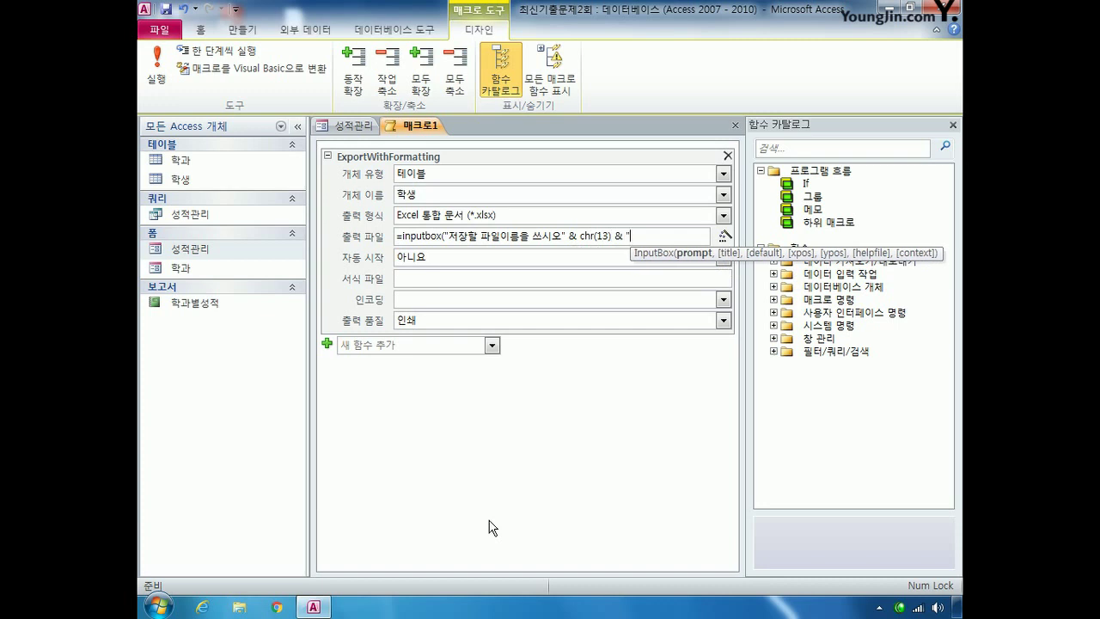
pyautogui.write('C')
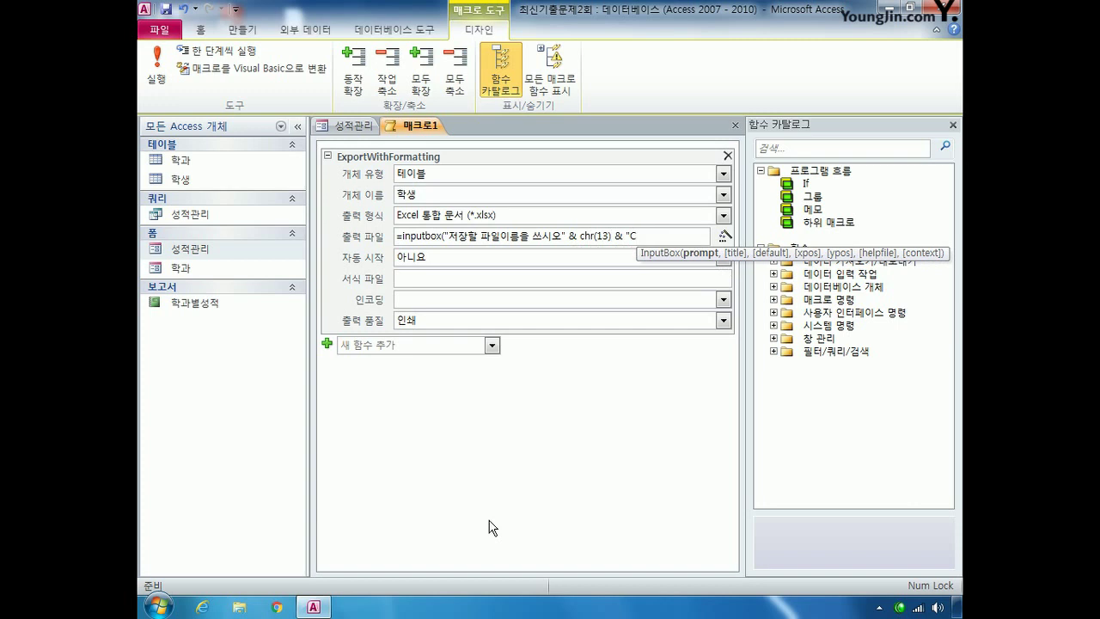
pyautogui.write(':')
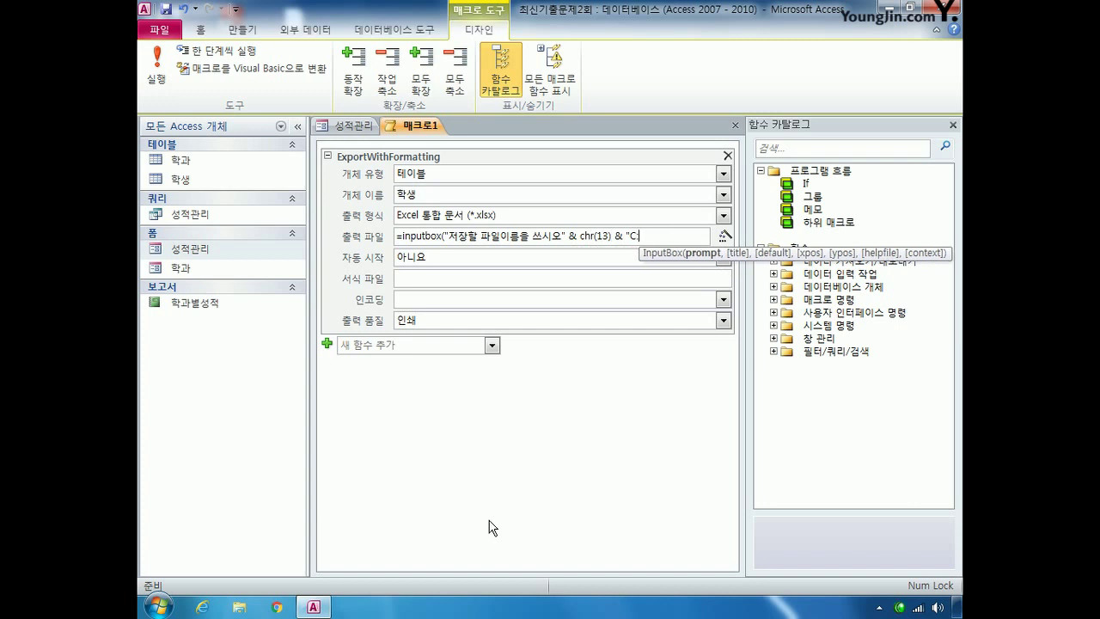
pyautogui.write('\\')
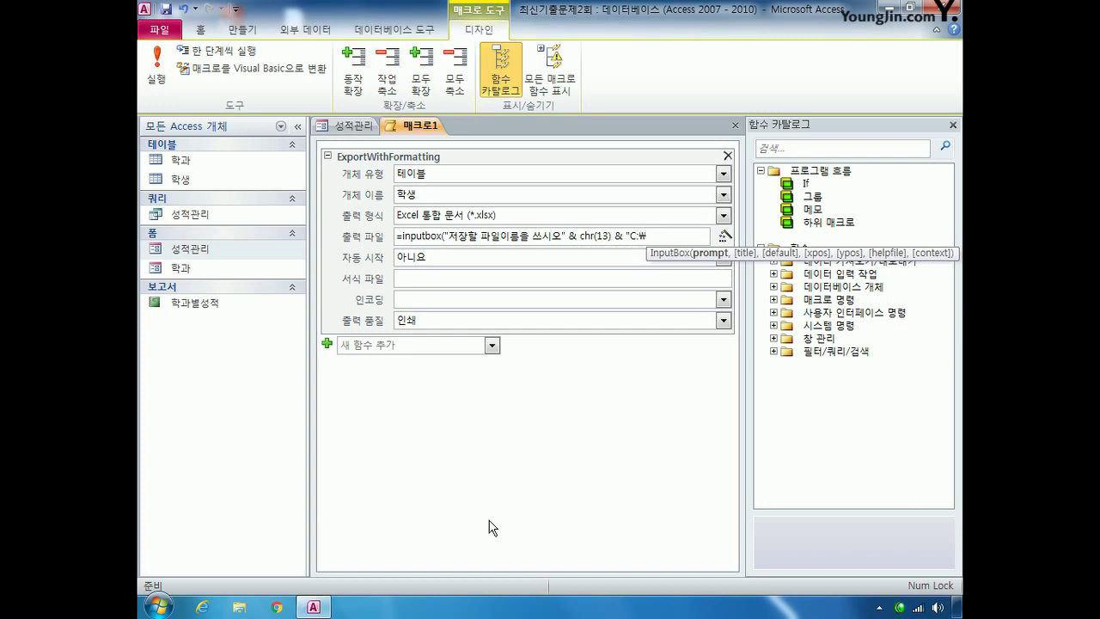
pyautogui.write('학생테이블.xls')
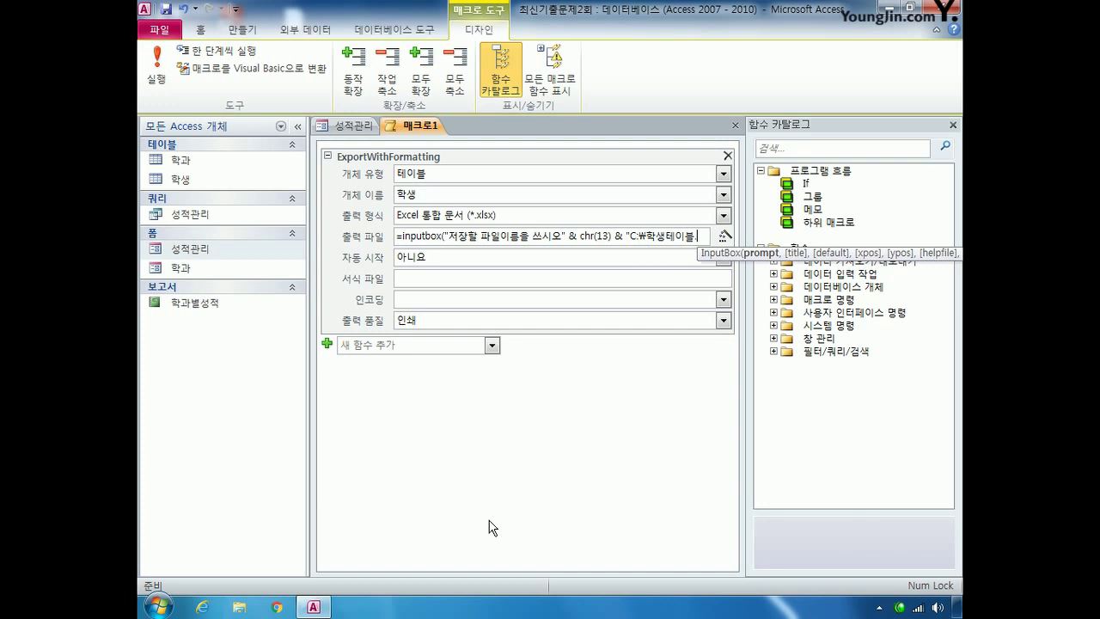
pyautogui.write('x')
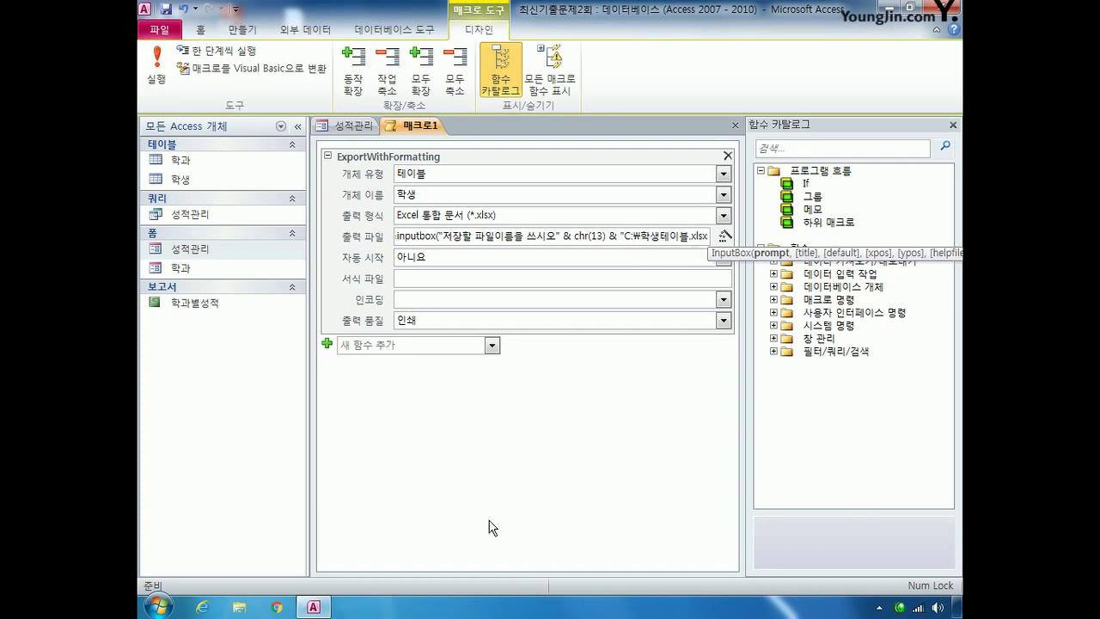
pyautogui.write('로 저')
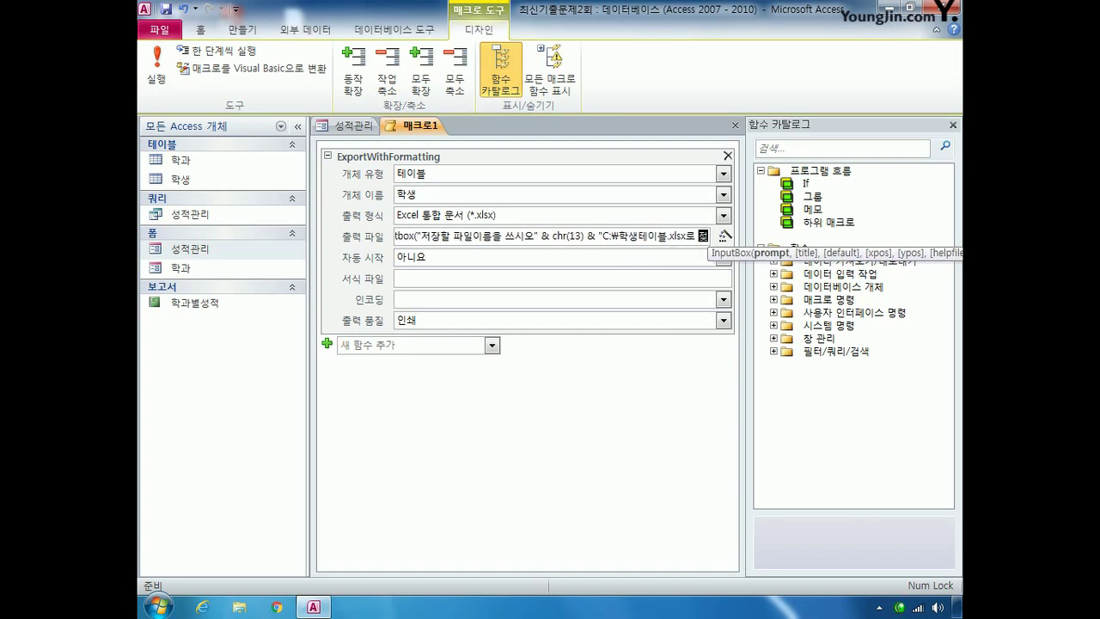
pyautogui.write('장하시오')
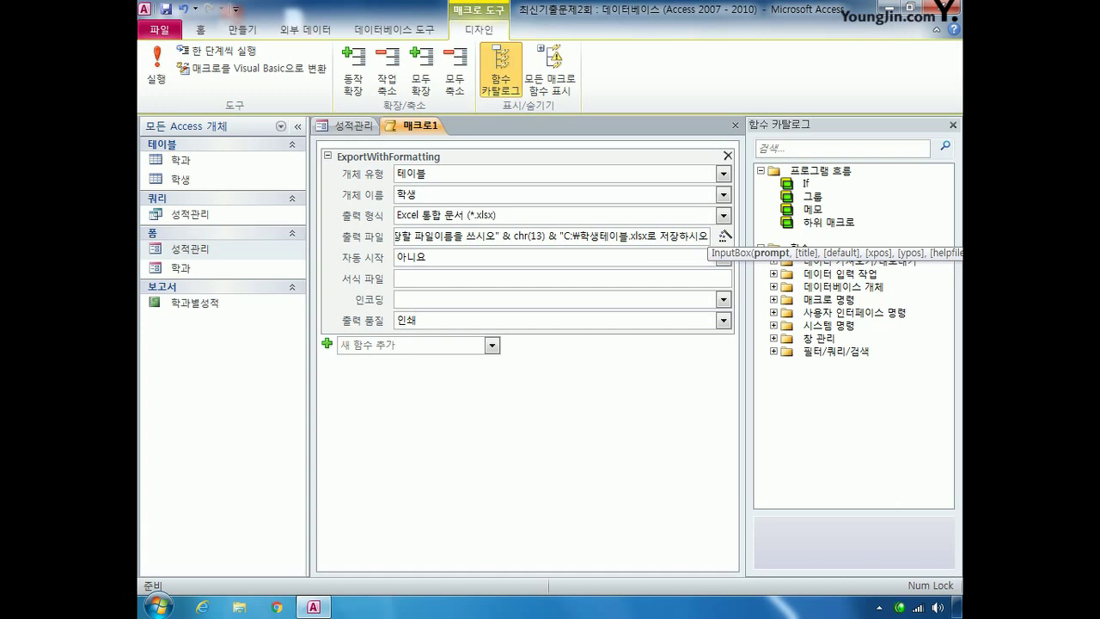
pyautogui.write('"')
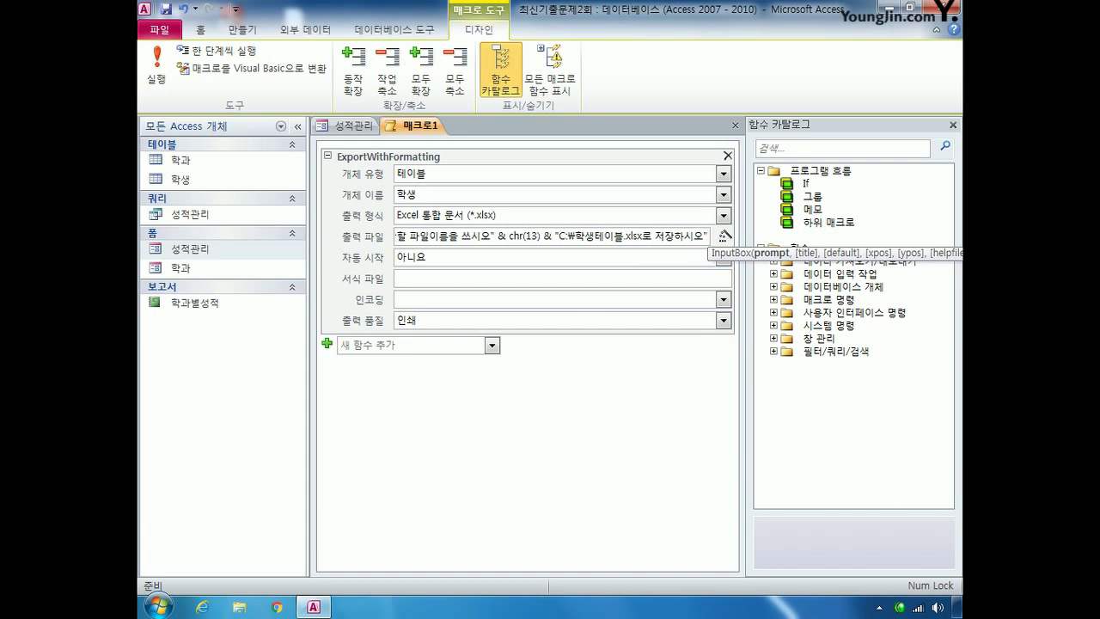
# Step: Add "내보내기" as the title argument of the inputbox expression, followed by a comma
pyautogui.write(',')
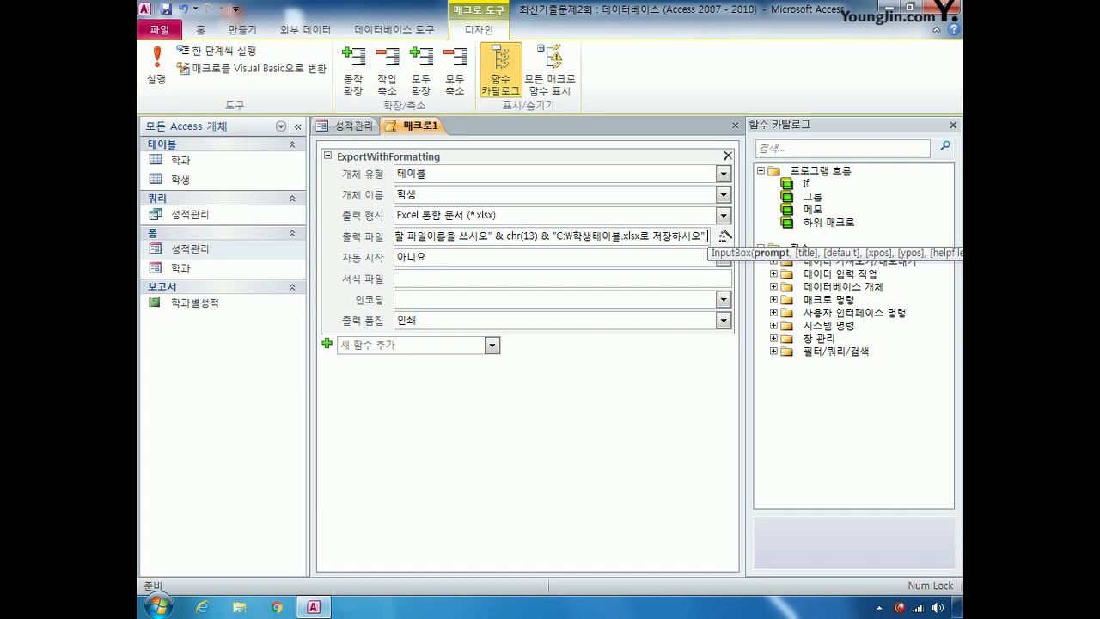
pyautogui.write('"')
pyautogui.write('내')
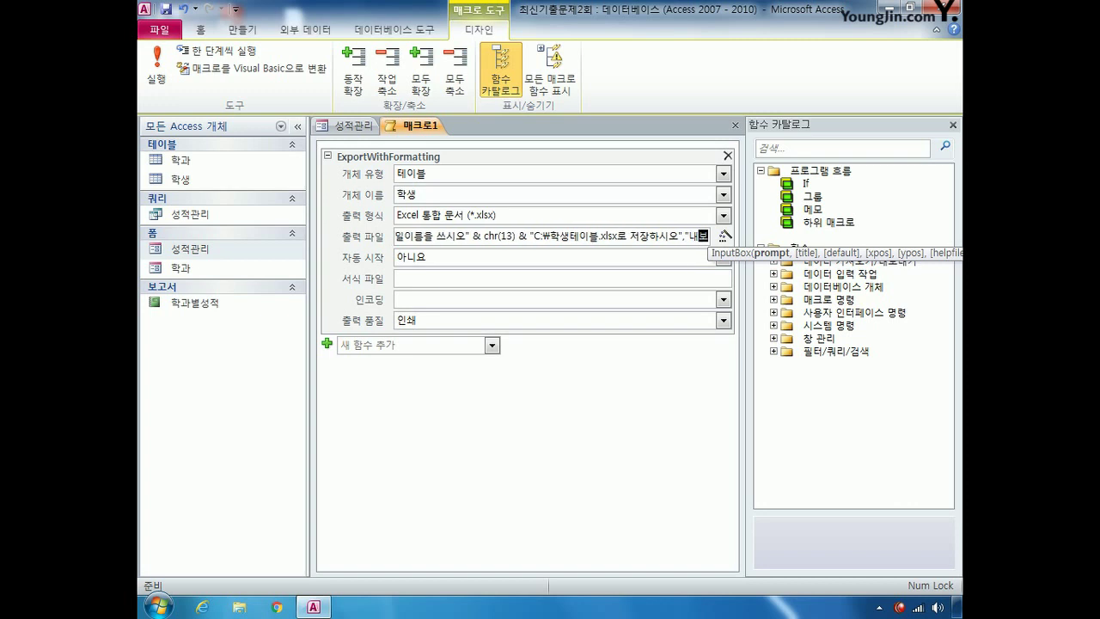
pyautogui.write('보내기')
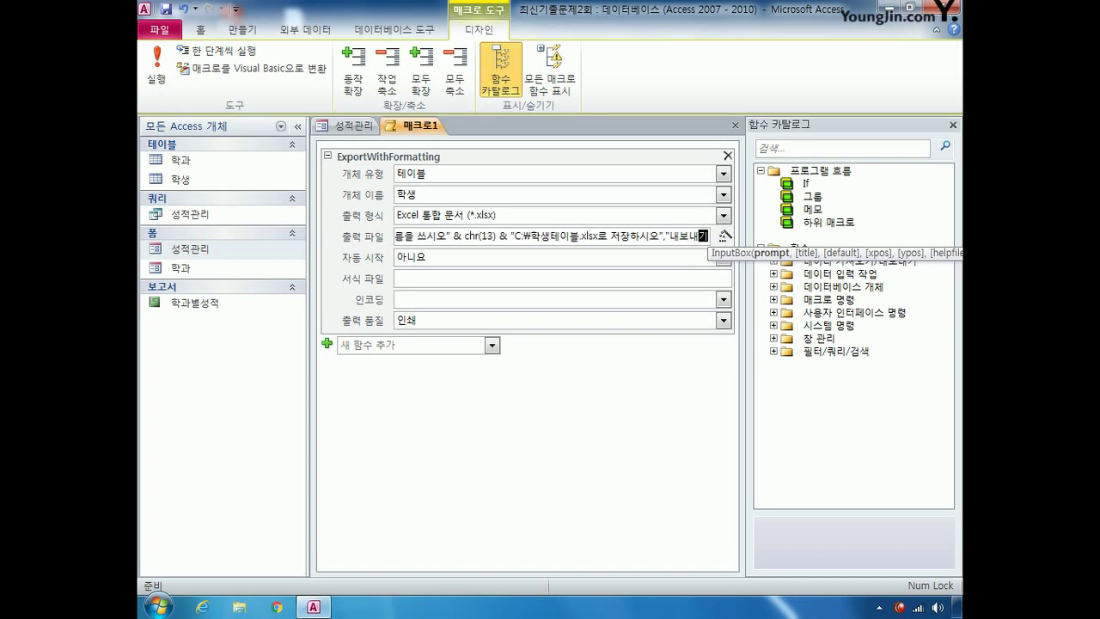
pyautogui.write('",')
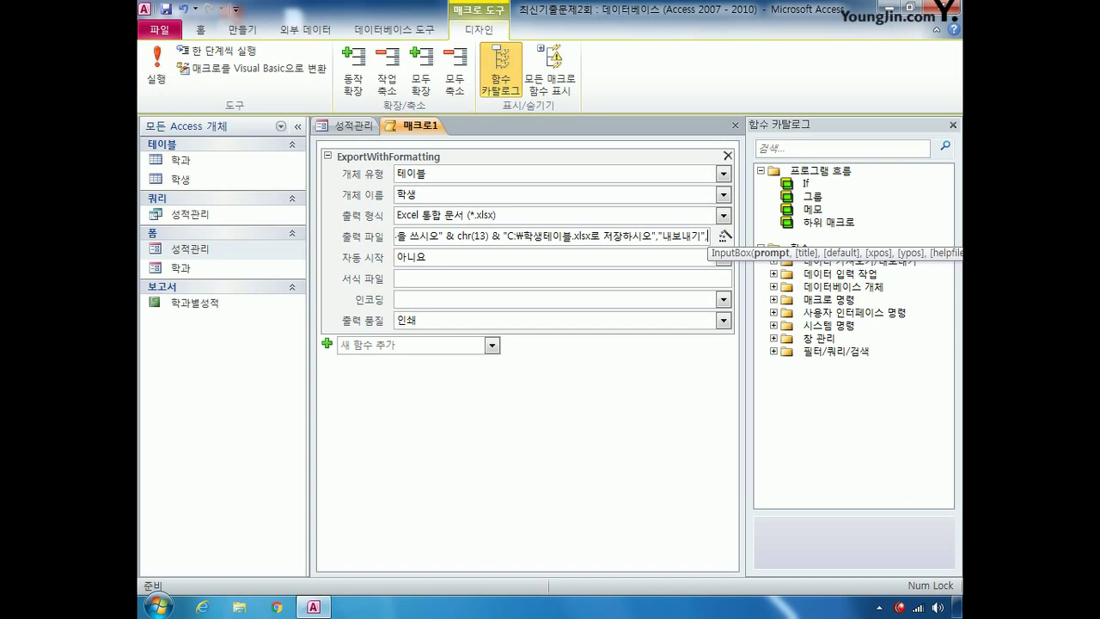
# Step: Complete the inputbox expression with C:\학생테이블.xlsx, copied from the prompt text, as the quoted default value and a closing parenthesis
pyautogui.write('"')
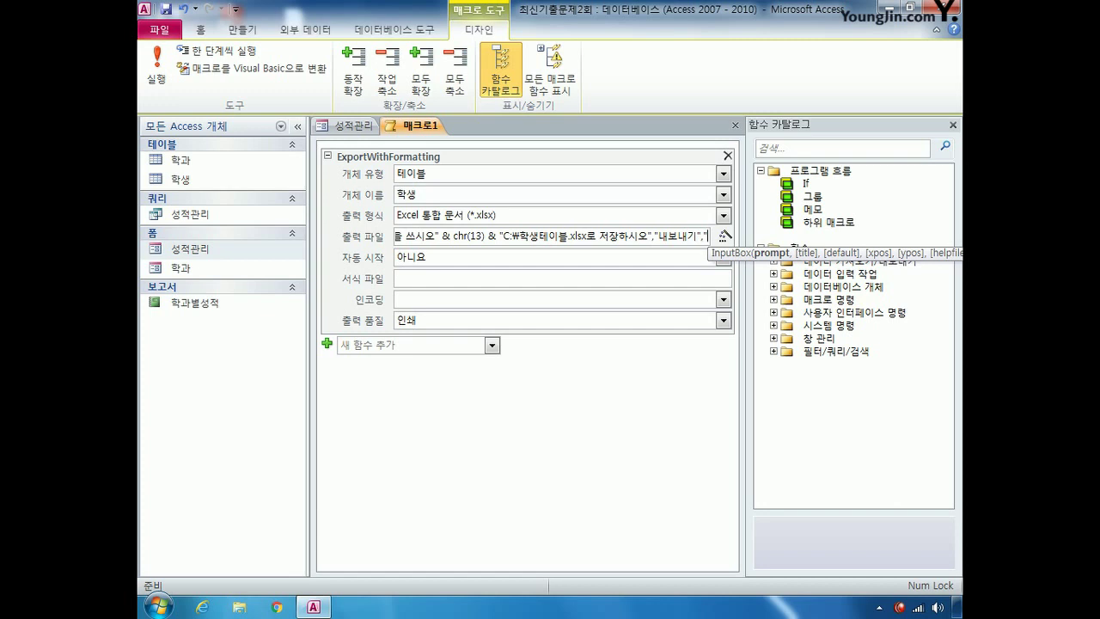
pyautogui.write('")')
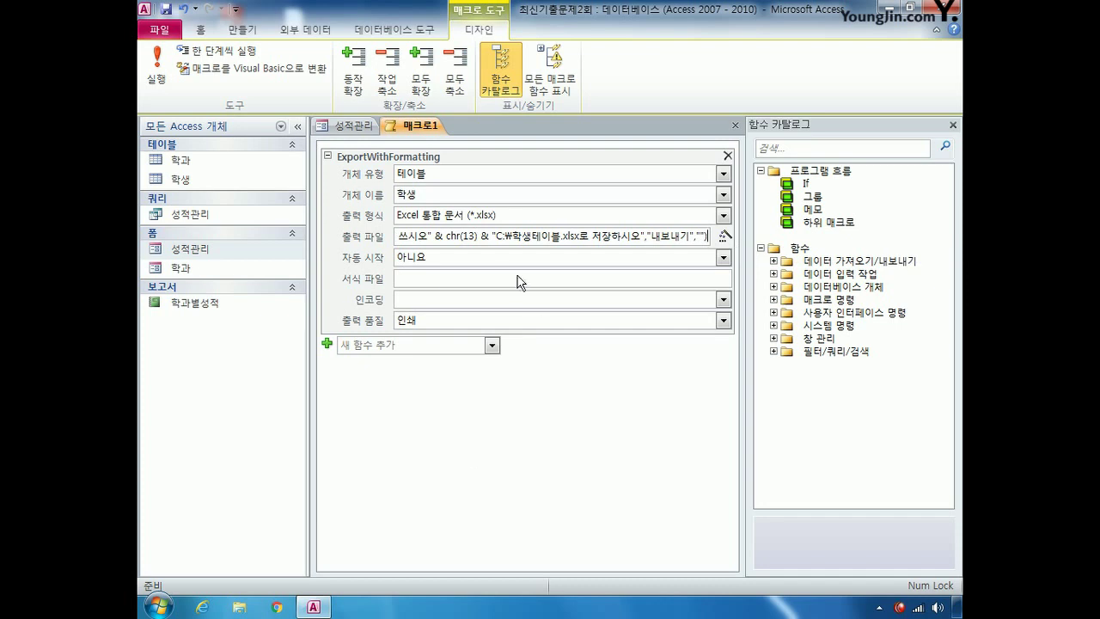
pyautogui.moveTo(496, 235); pyautogui.dragTo(582, 239)
pyautogui.rightClick(557, 239)
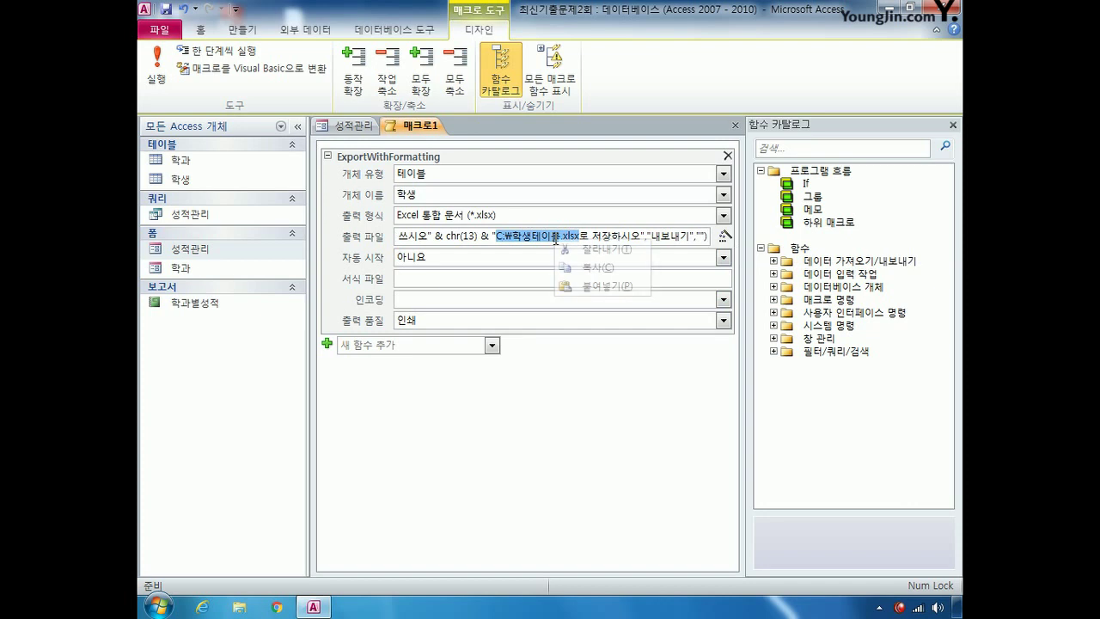
pyautogui.click(590, 267)
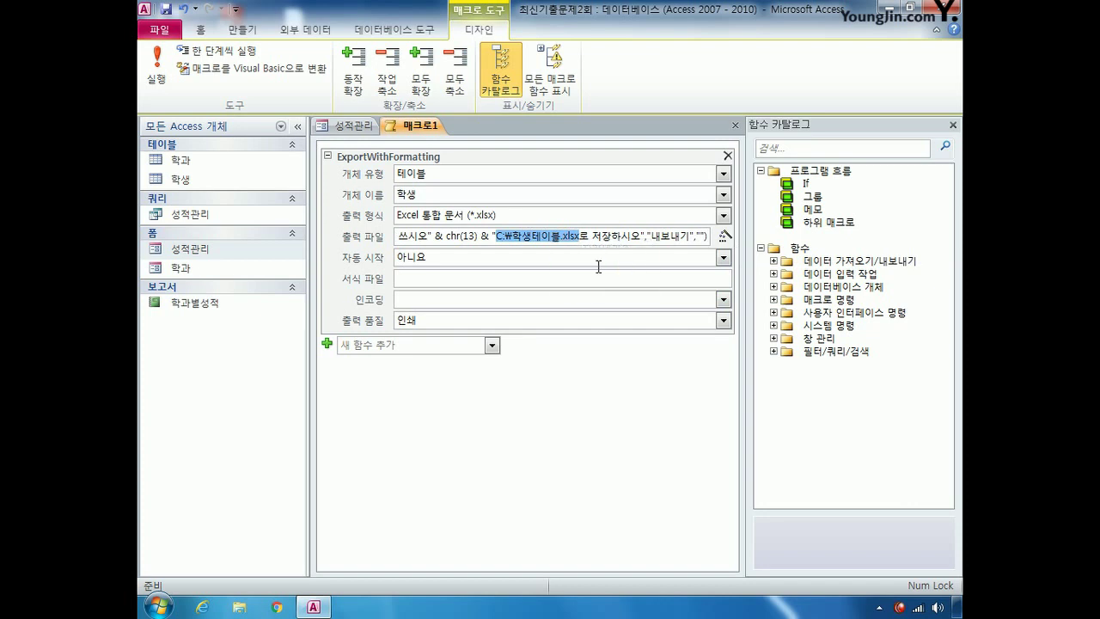
pyautogui.click(696, 238)
pyautogui.rightClick(699, 238)
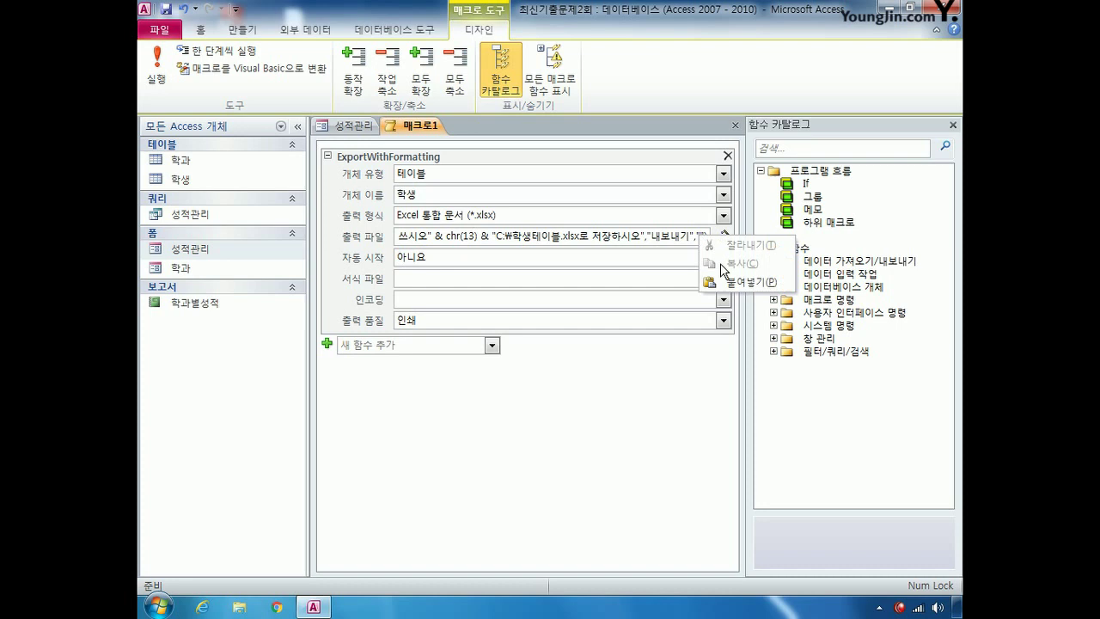
pyautogui.click(735, 281)
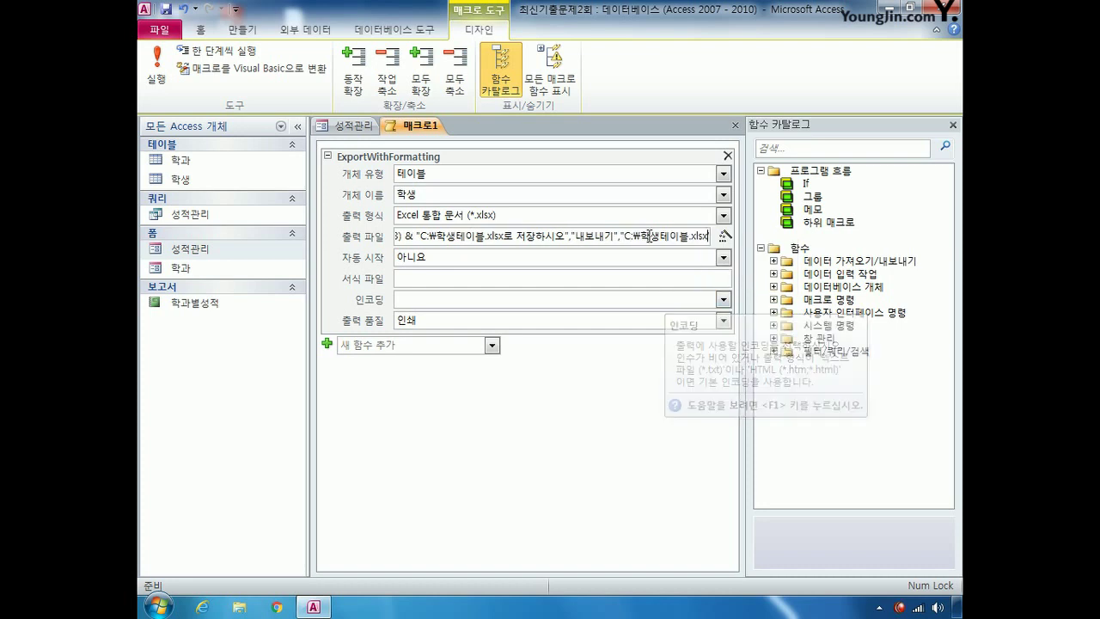
# Step: Close the macro and save it under the name 저장
pyautogui.click(735, 125)
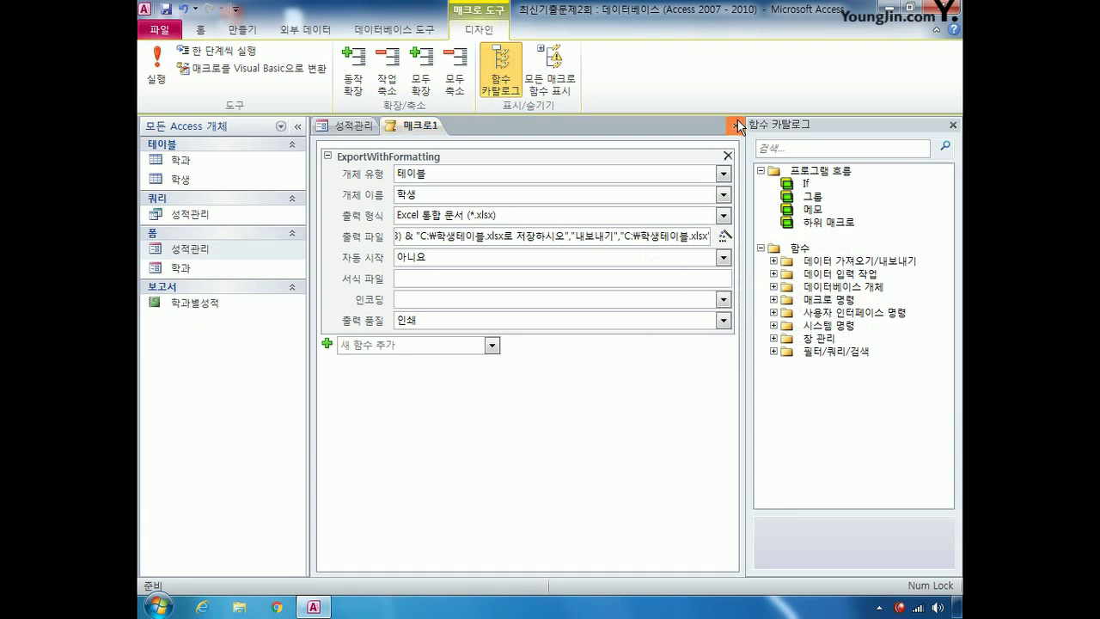
pyautogui.click(458, 344)
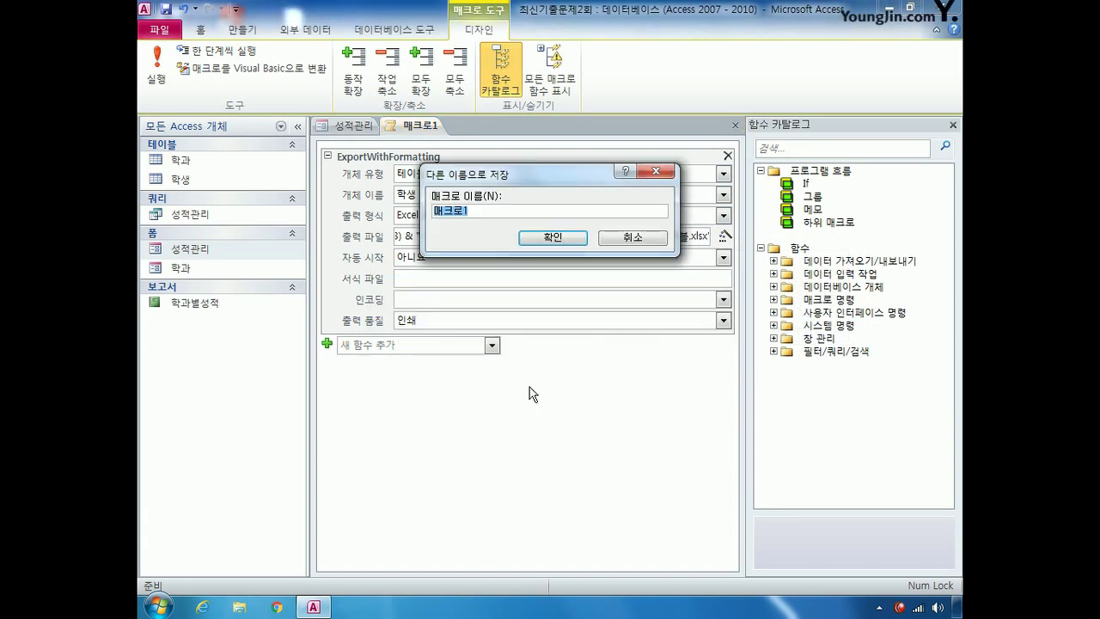
pyautogui.write('저장')
pyautogui.press('Return')
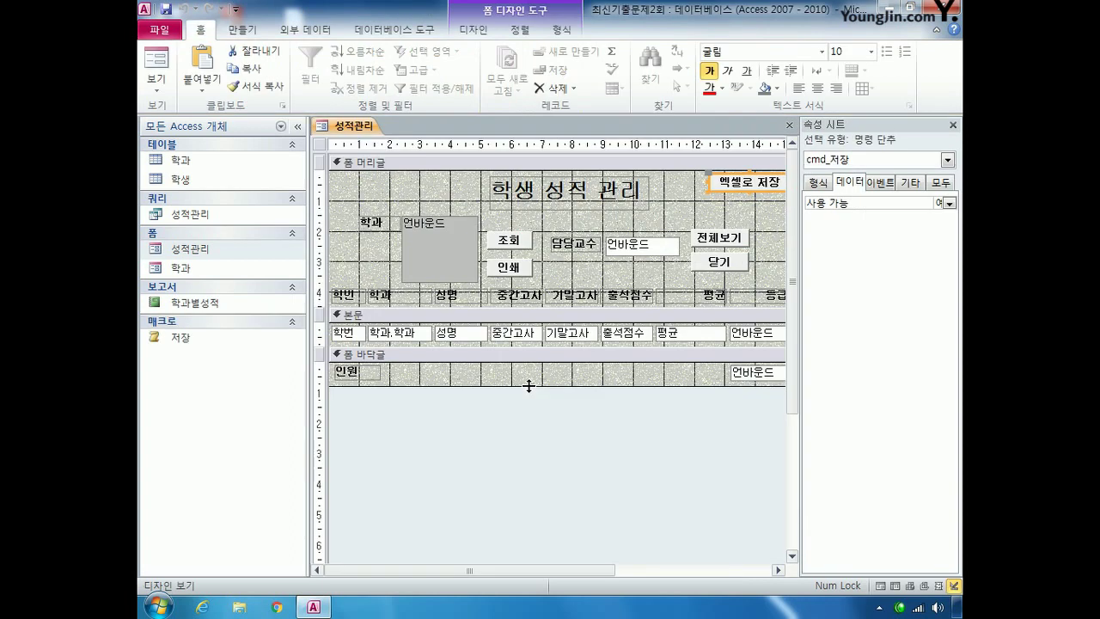
# Step: Assign the 저장 macro to the On Click event of the cmd_저장 button, widening the property sheet to read its values
pyautogui.click(889, 184)
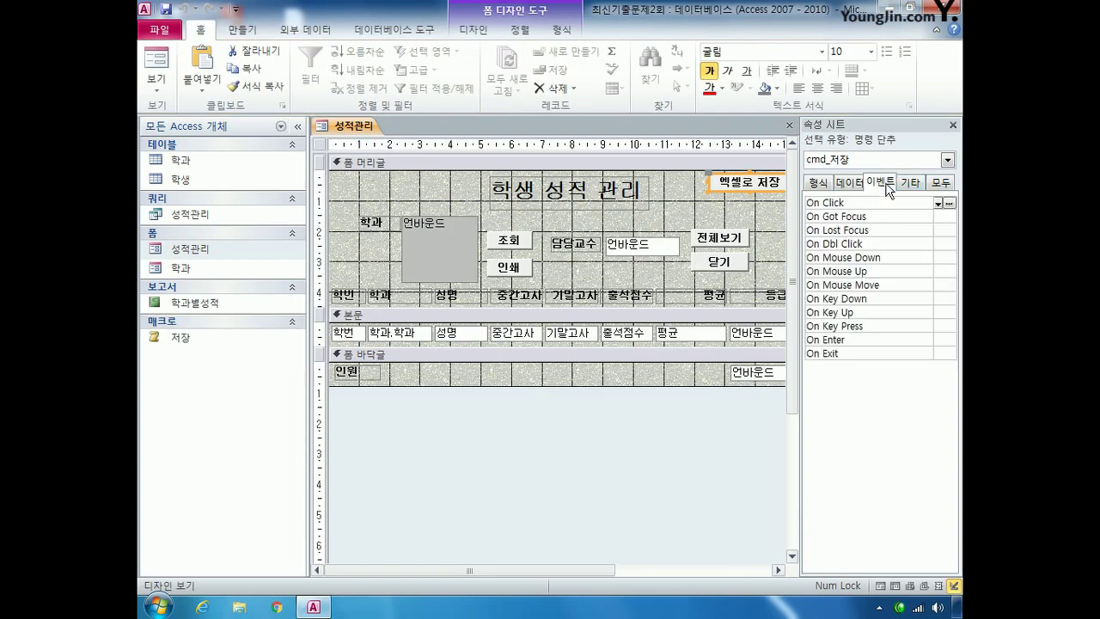
pyautogui.click(938, 204)
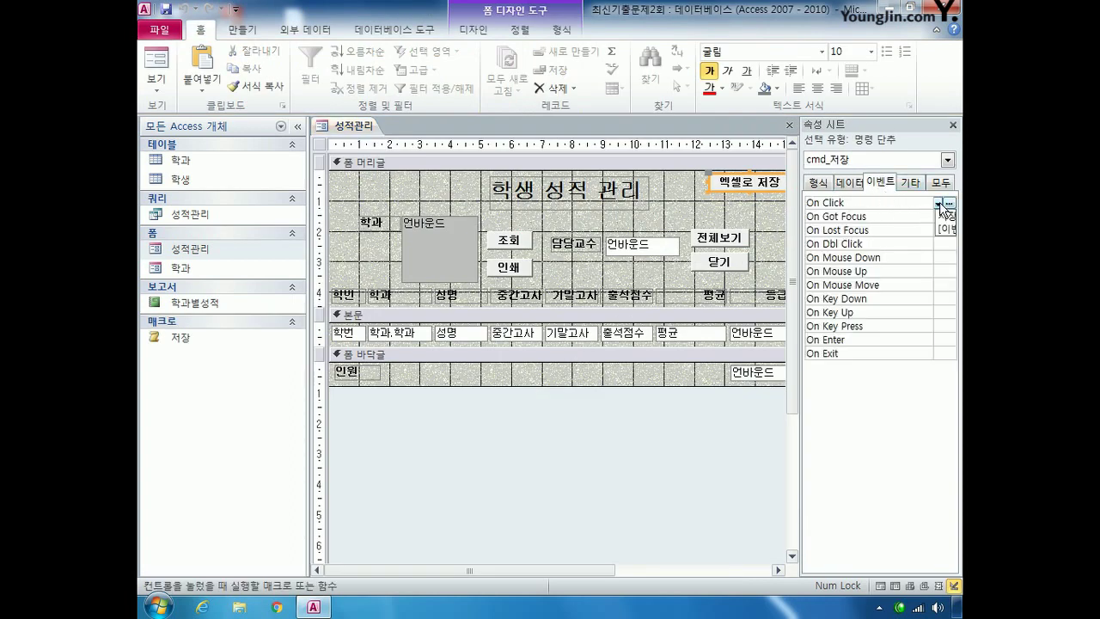
pyautogui.moveTo(800, 222); pyautogui.dragTo(755, 222)
pyautogui.click(937, 204)
pyautogui.click(932, 215)
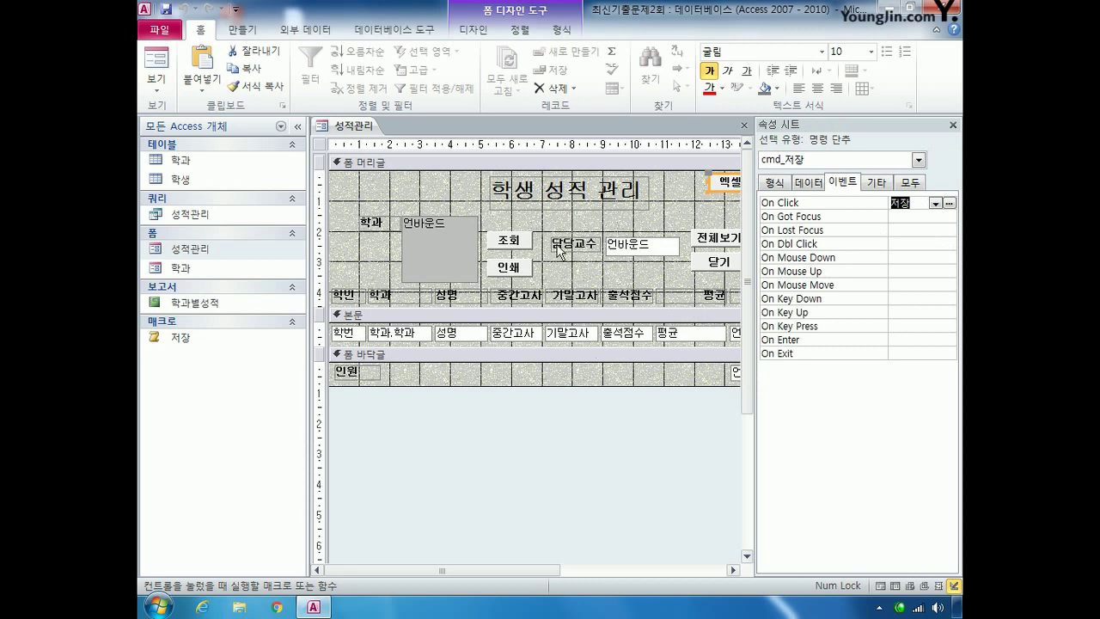
# Step: Set the default view (기본 보기) of the 성적관리 form to 연속 폼
pyautogui.click(922, 184)
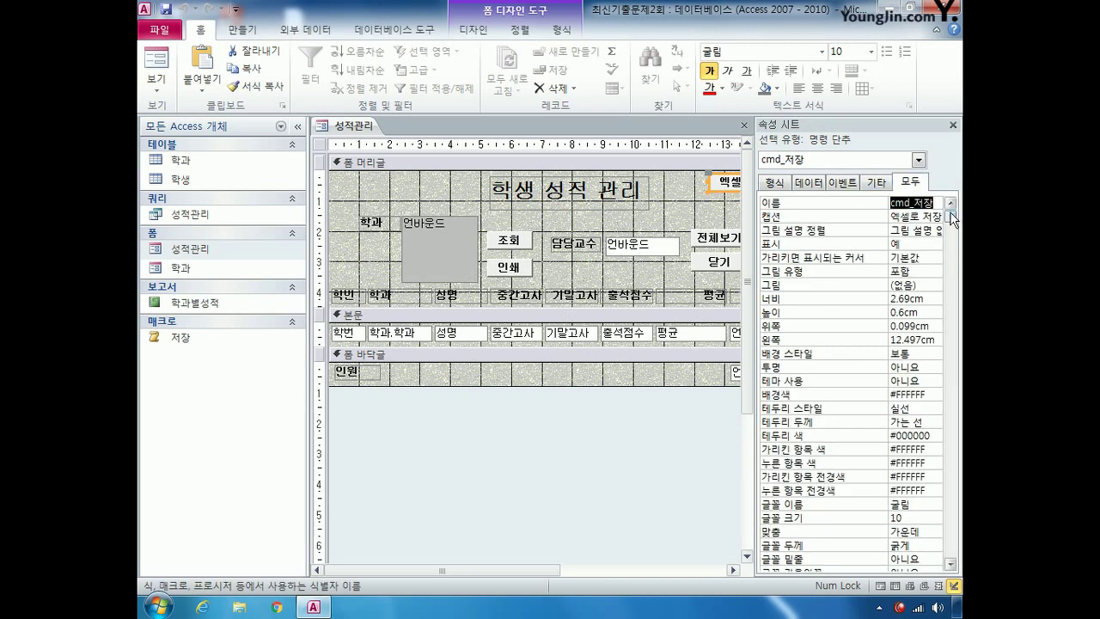
pyautogui.click(319, 144)
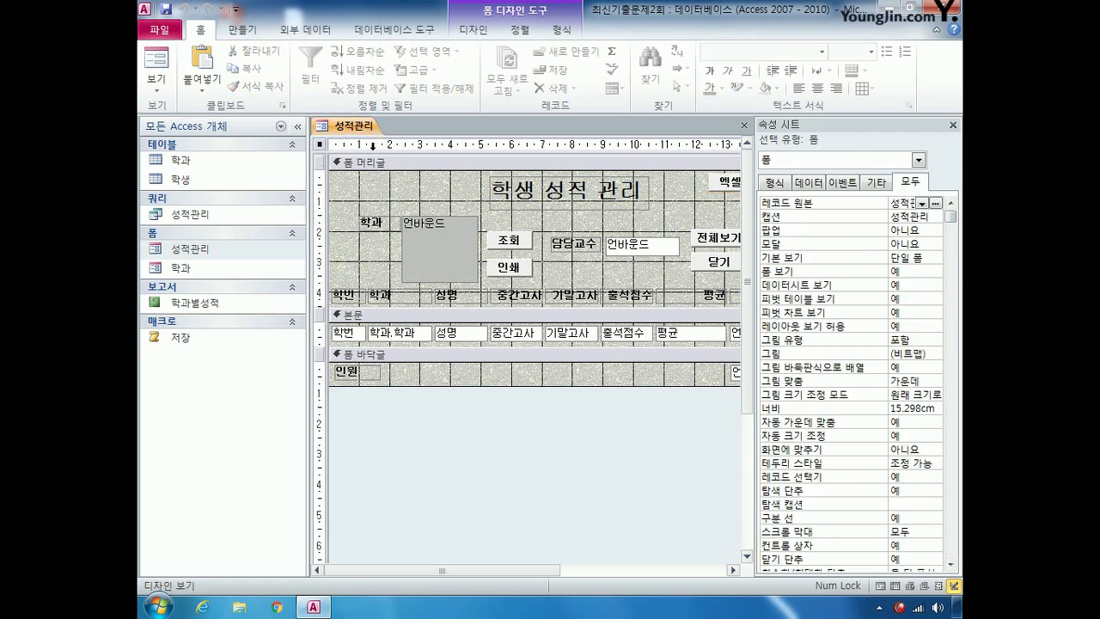
pyautogui.click(925, 257)
pyautogui.click(936, 257)
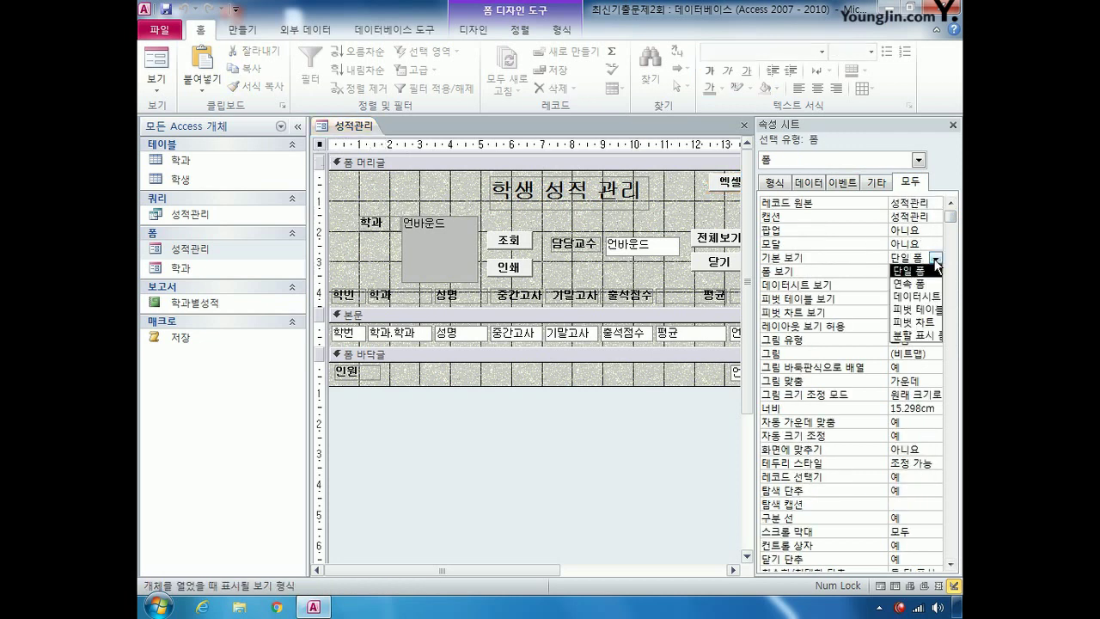
pyautogui.click(917, 284)
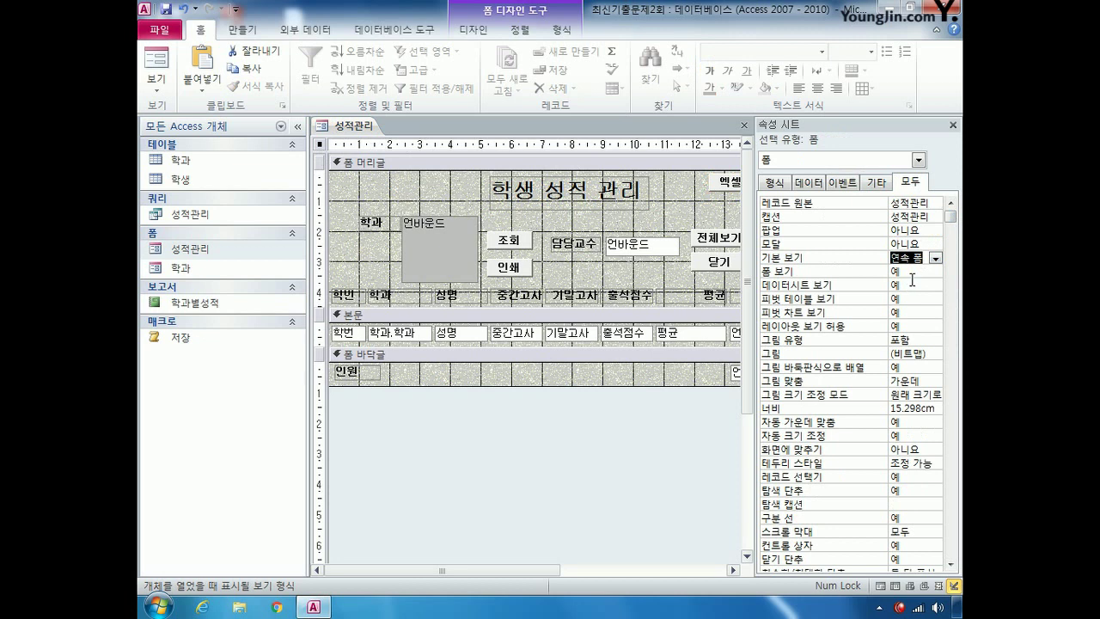
# Step: Set the form's minimize/maximize buttons property (최소화/최대화 단추) to 표시 안 함
pyautogui.moveTo(951, 214); pyautogui.dragTo(952, 234)
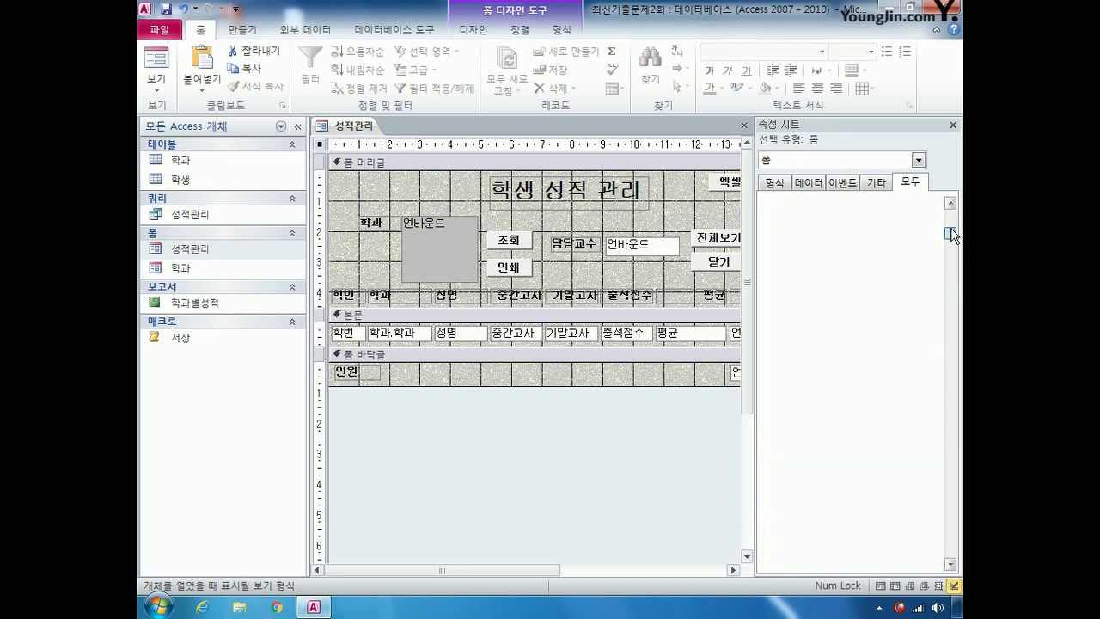
pyautogui.click(913, 490)
pyautogui.click(936, 492)
pyautogui.click(930, 505)
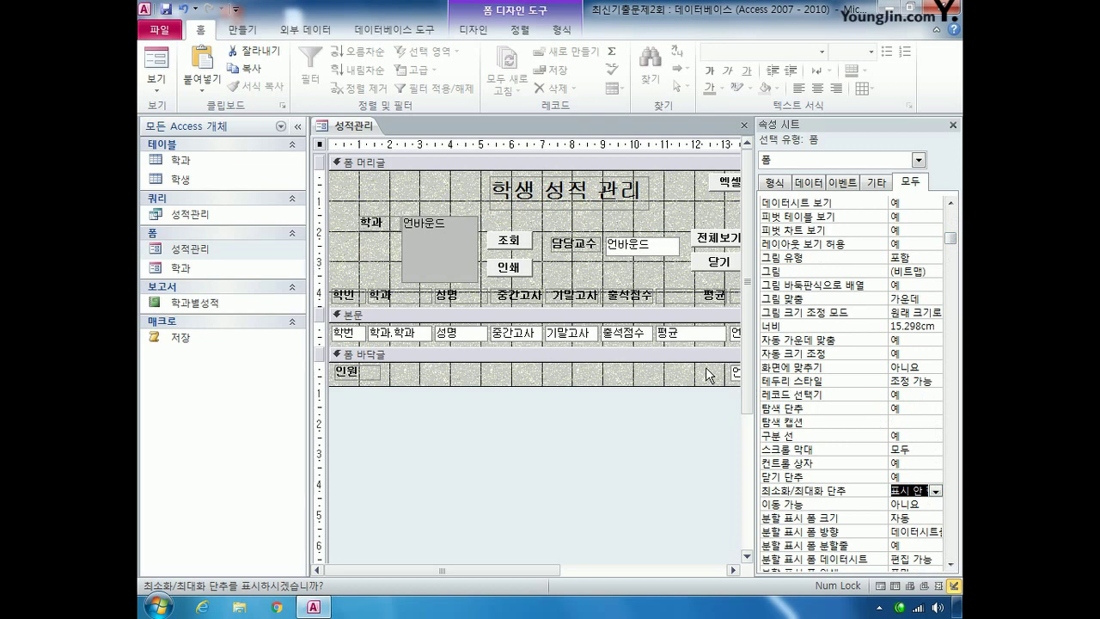
# Step: Begin the control source (컨트롤 원본) expression of the txt_등급 text box with =iif([평균]>=80,"A",
pyautogui.click(918, 161)
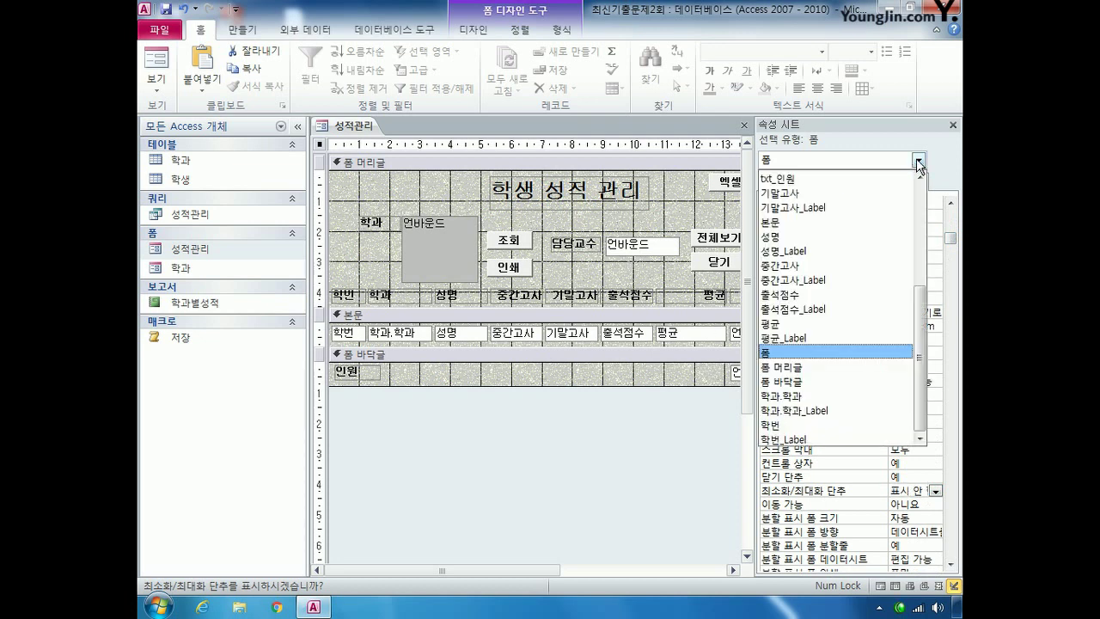
pyautogui.moveTo(921, 299); pyautogui.dragTo(922, 275)
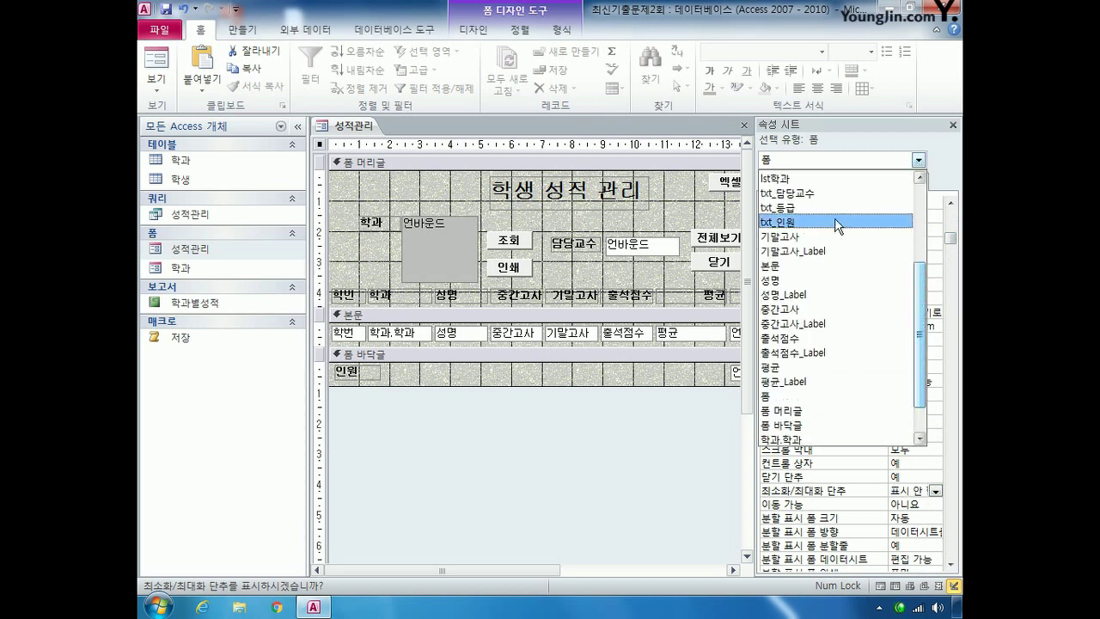
pyautogui.click(812, 208)
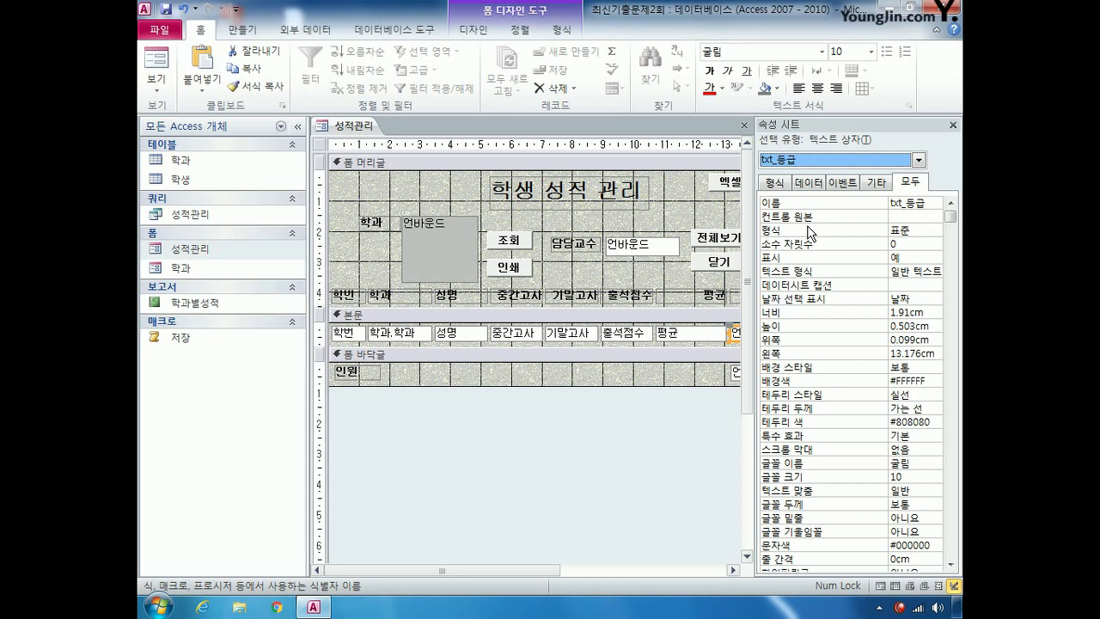
pyautogui.click(913, 218)
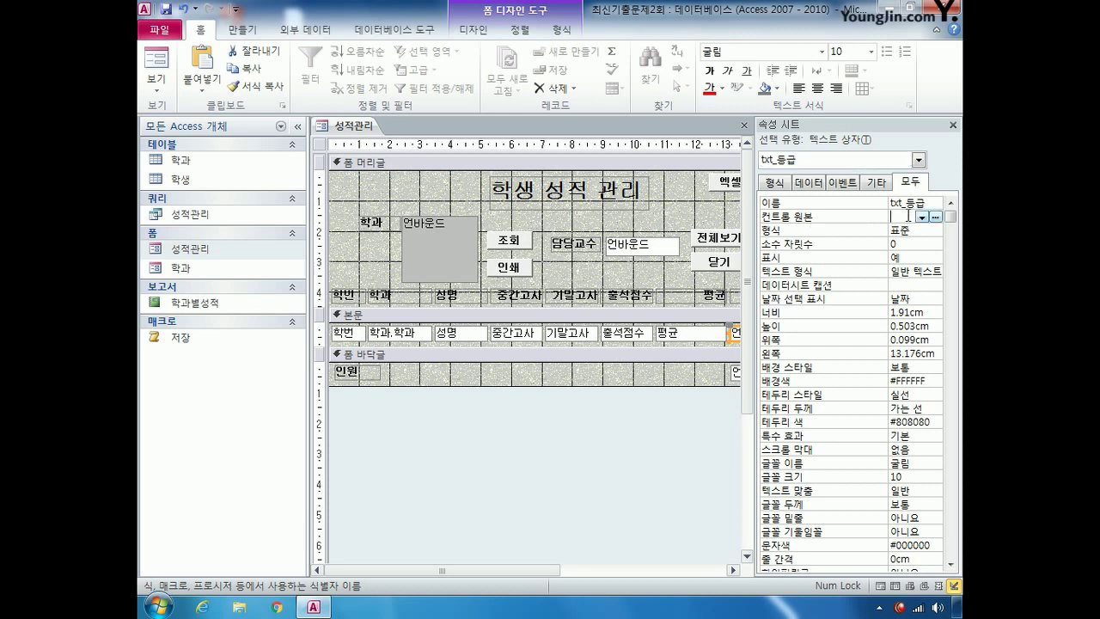
pyautogui.rightClick(913, 219)
pyautogui.click(894, 245)
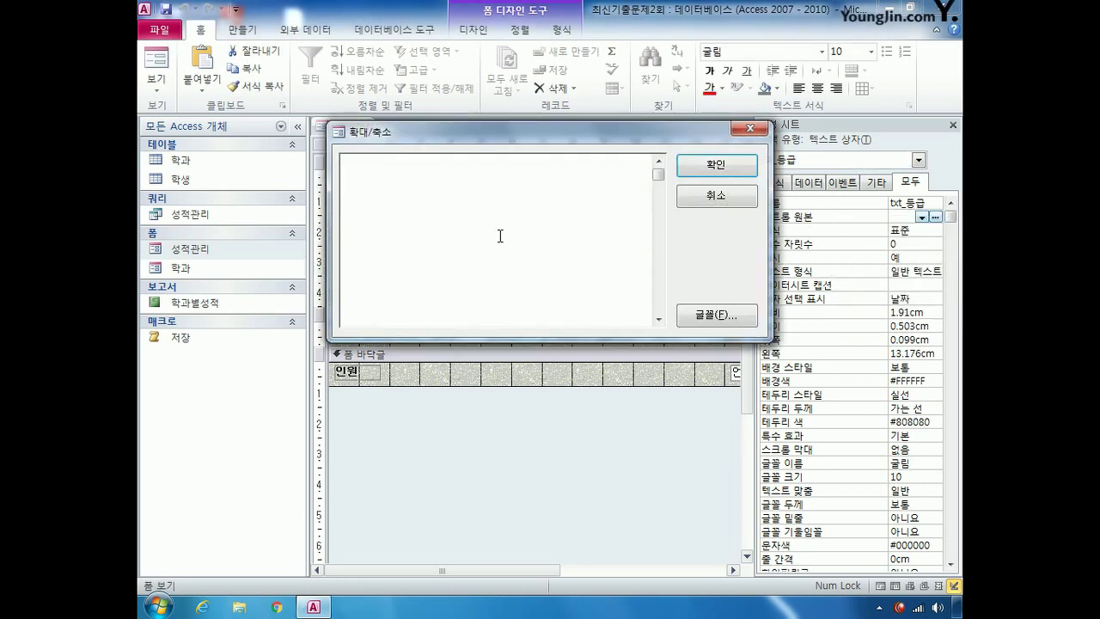
pyautogui.write('=')
pyautogui.write('iif')
pyautogui.write('(')
pyautogui.write('(')
pyautogui.write('평균')
pyautogui.write(']')
pyautogui.write('>=80')
pyautogui.write(',"')
pyautogui.write('A"')
pyautogui.write(',')
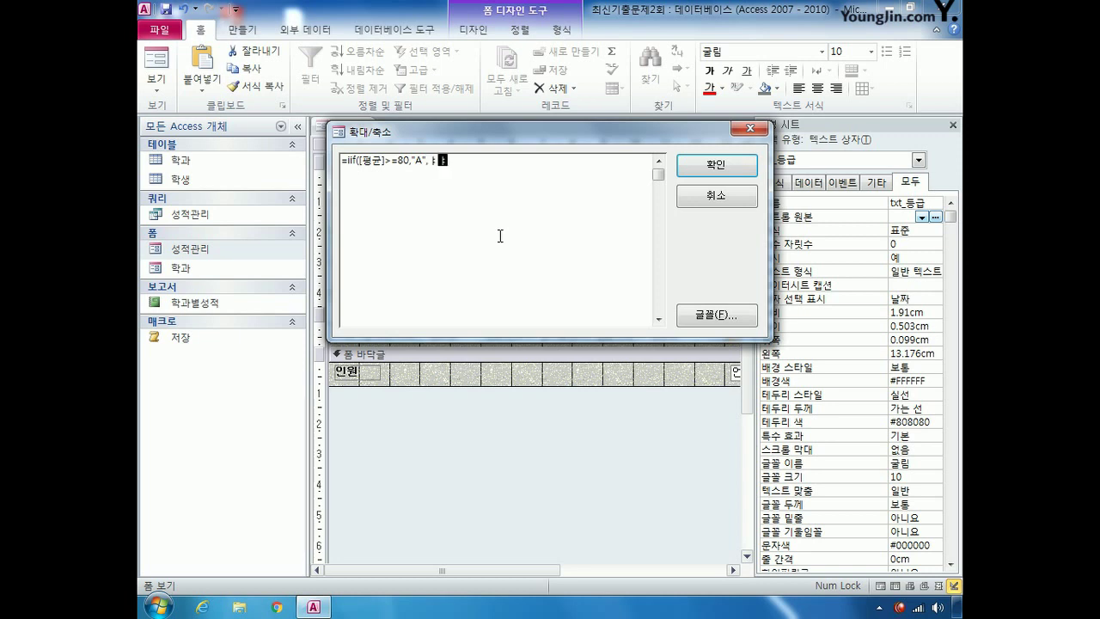
# Step: Complete the txt_등급 control source expression with a nested iif([평균]>=70,"B","C") and accept it
pyautogui.write('iif')
pyautogui.write('()')
pyautogui.write('[평균')
pyautogui.write('])')
pyautogui.press('BackSpace')
pyautogui.write('>=')
pyautogui.write('70,')
pyautogui.write('"B"')
pyautogui.write(',')
pyautogui.write(',')
pyautogui.write('"C"')
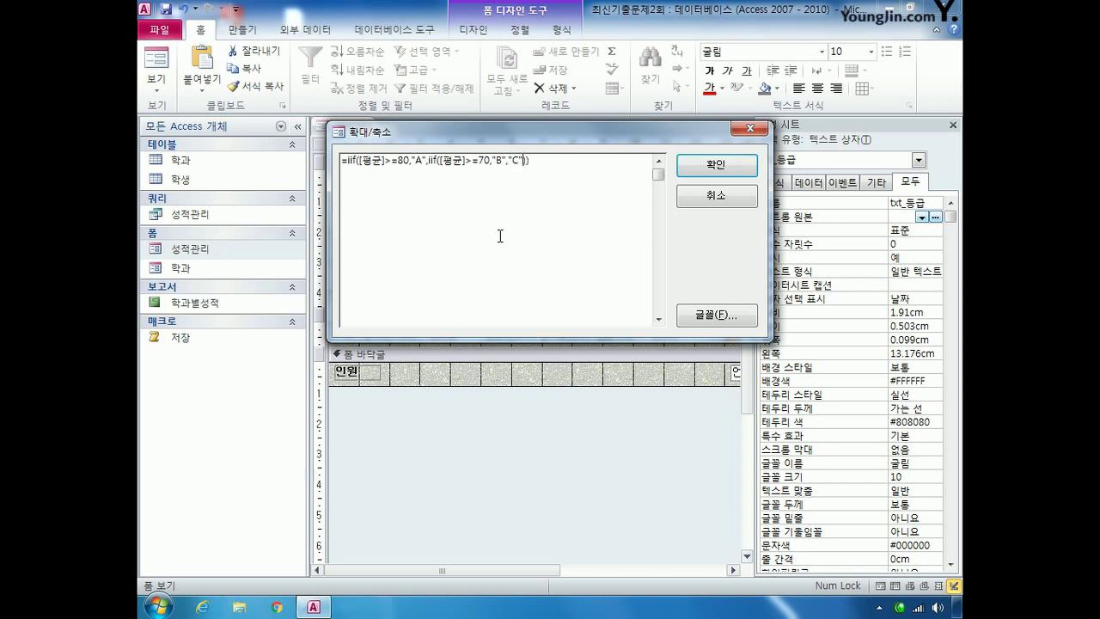
pyautogui.click(717, 165)
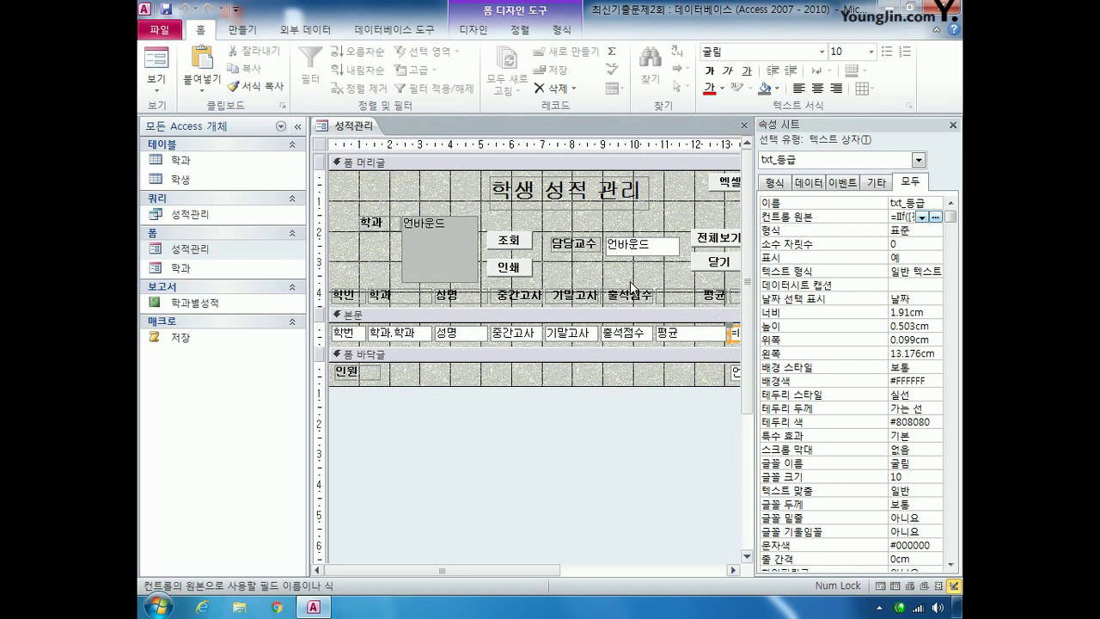
# Step: Set the control source of the txt_인원 text box in the form footer to =format(count(*),"총원) #명")
pyautogui.click(376, 374)
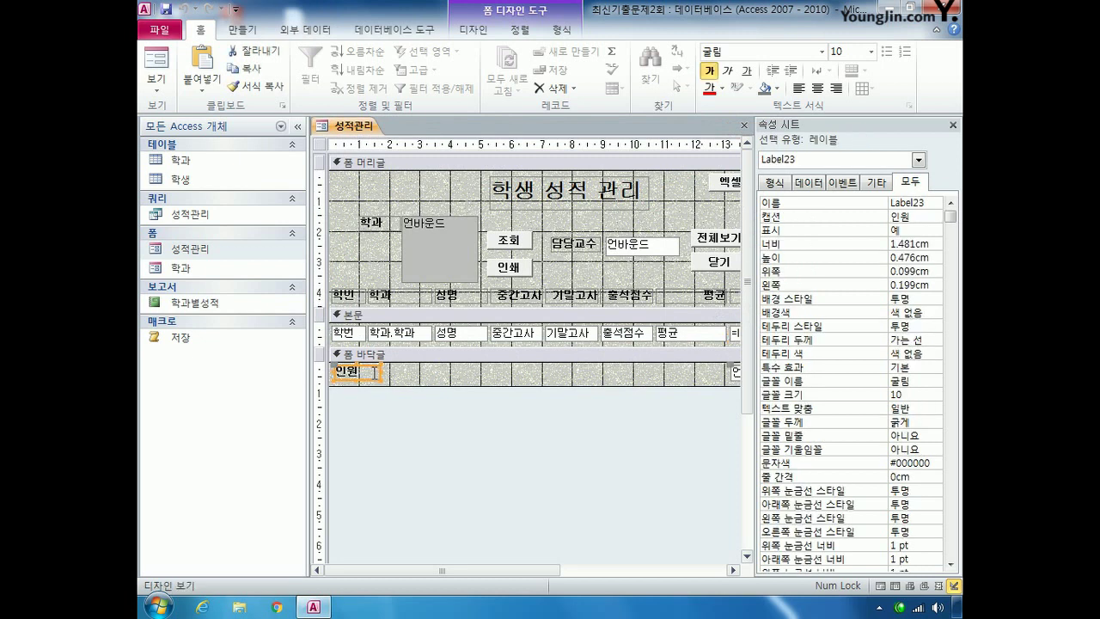
pyautogui.click(736, 375)
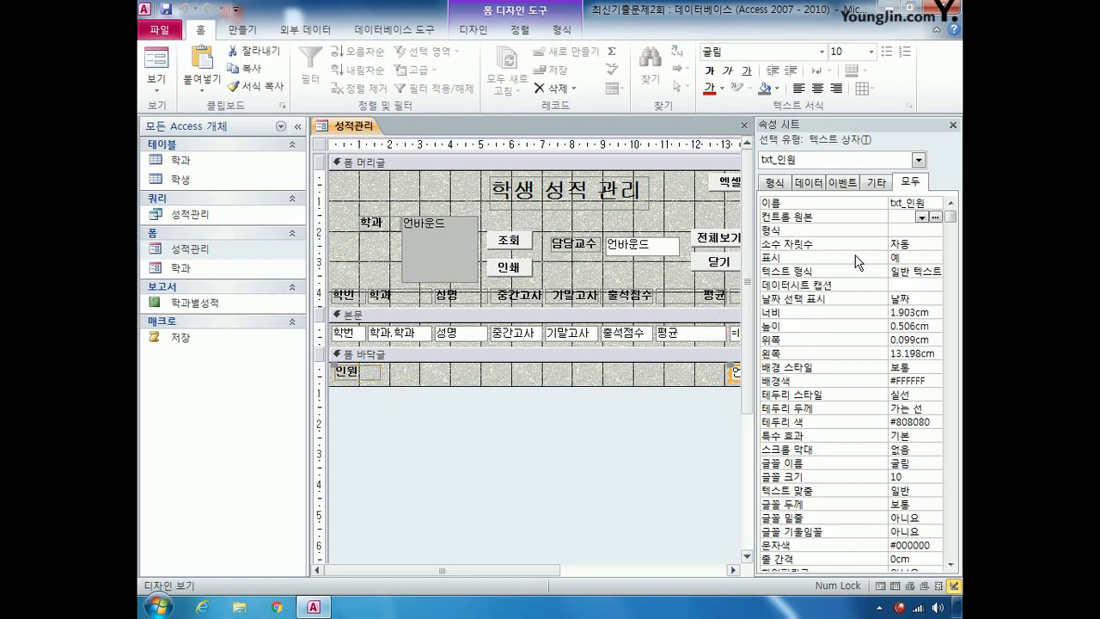
pyautogui.rightClick(900, 216)
pyautogui.click(893, 245)
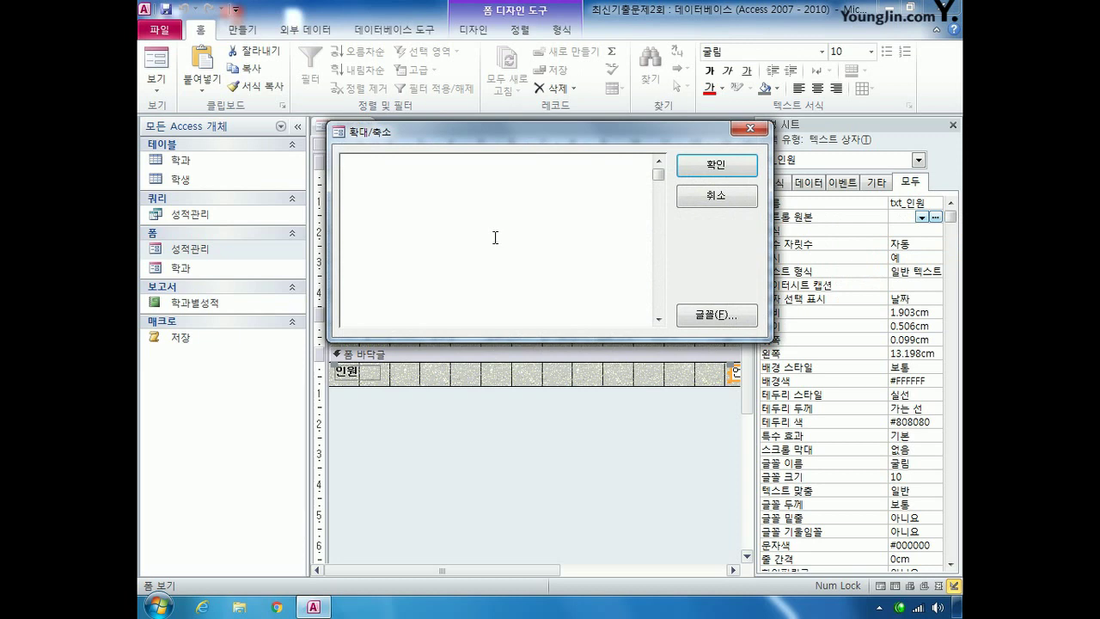
pyautogui.write('=format(count(*)')
pyautogui.write(',')
pyautogui.write('"ch')
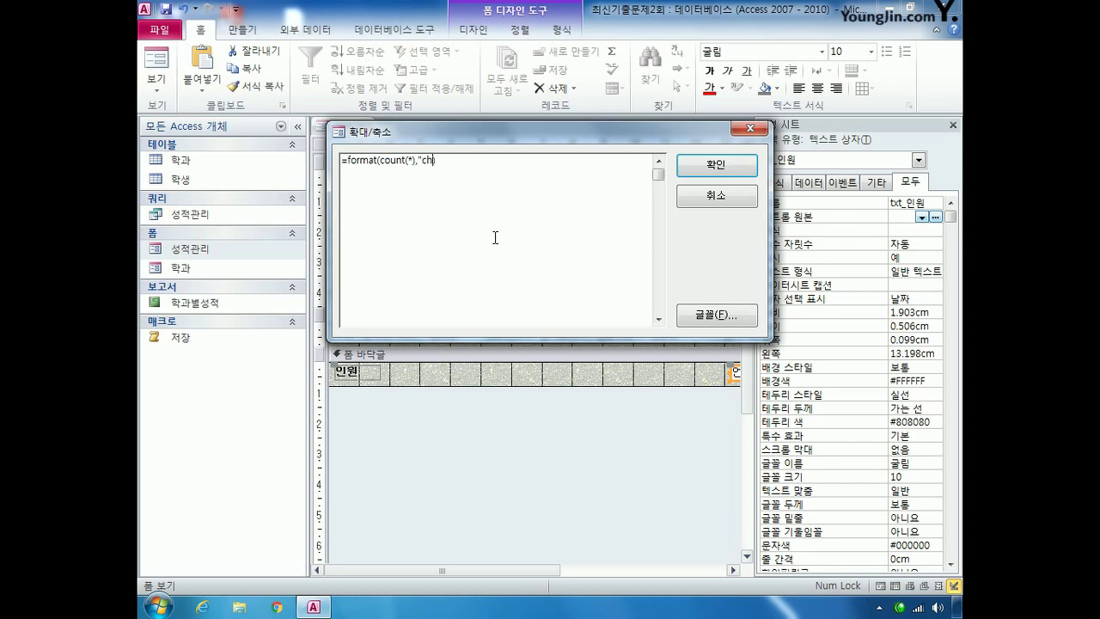
pyautogui.write('총원) #au')
pyautogui.press('BackSpace')
pyautogui.press('BackSpace')
pyautogui.write('명"')
pyautogui.click(713, 164)
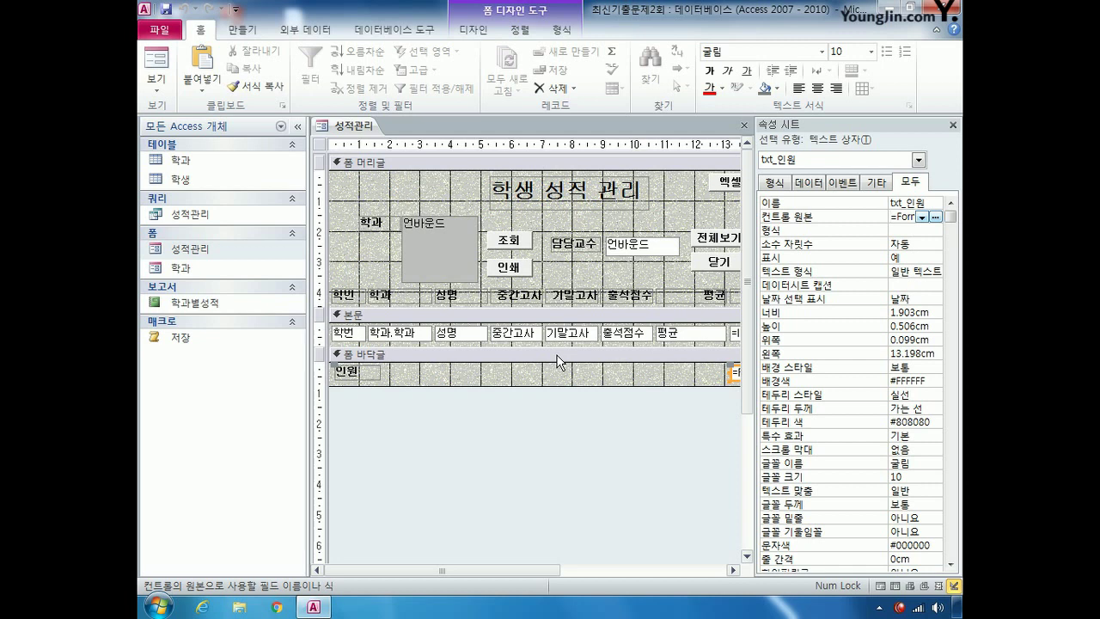
# Step: Open the form's tab order for the 폼 머리글 section and move cmd_저장 to first place
pyautogui.click(323, 142)
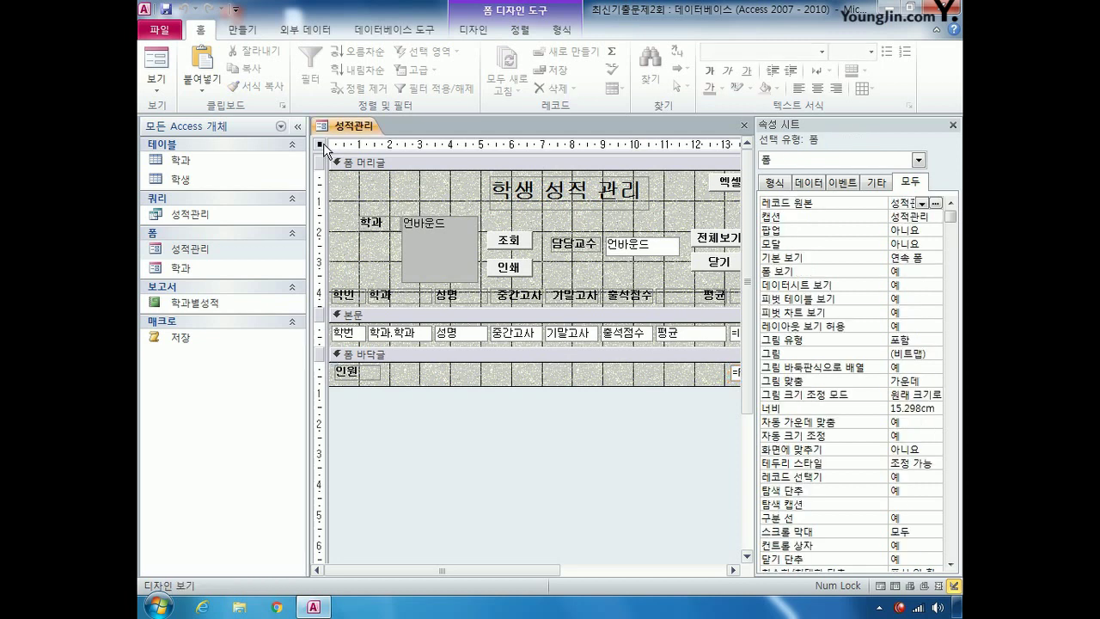
pyautogui.rightClick(323, 143)
pyautogui.click(384, 286)
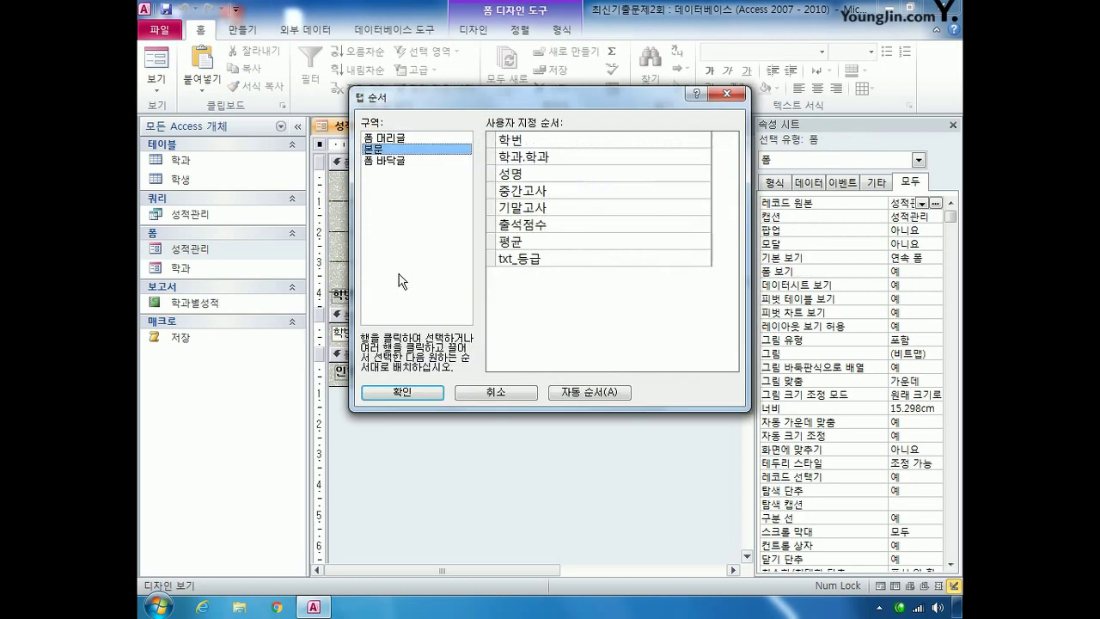
pyautogui.click(404, 139)
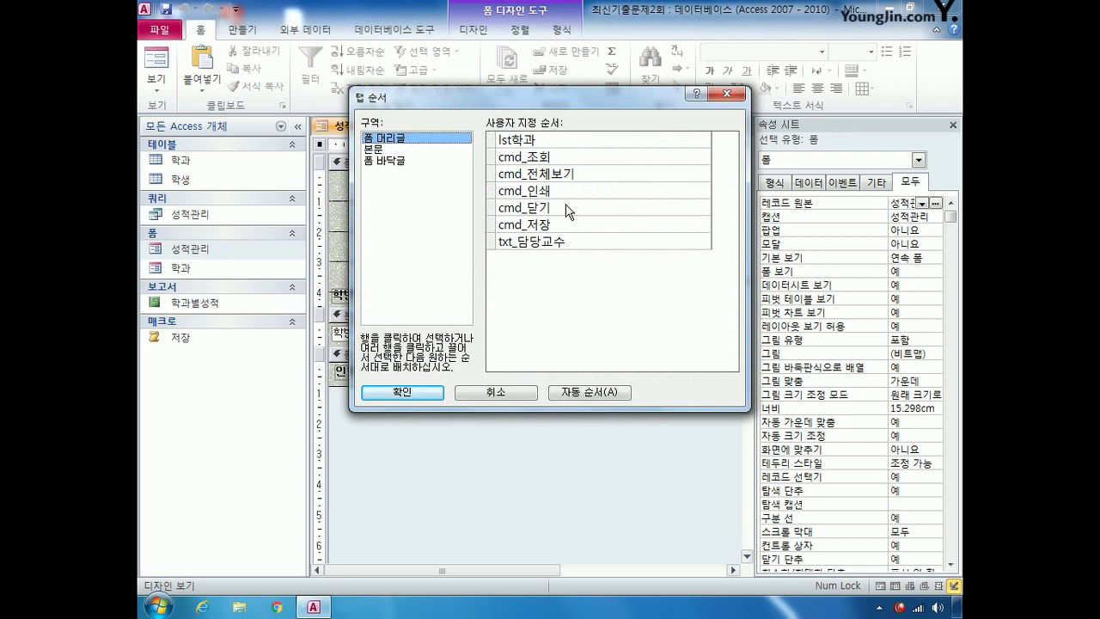
pyautogui.click(491, 226)
pyautogui.moveTo(492, 225); pyautogui.dragTo(492, 137)
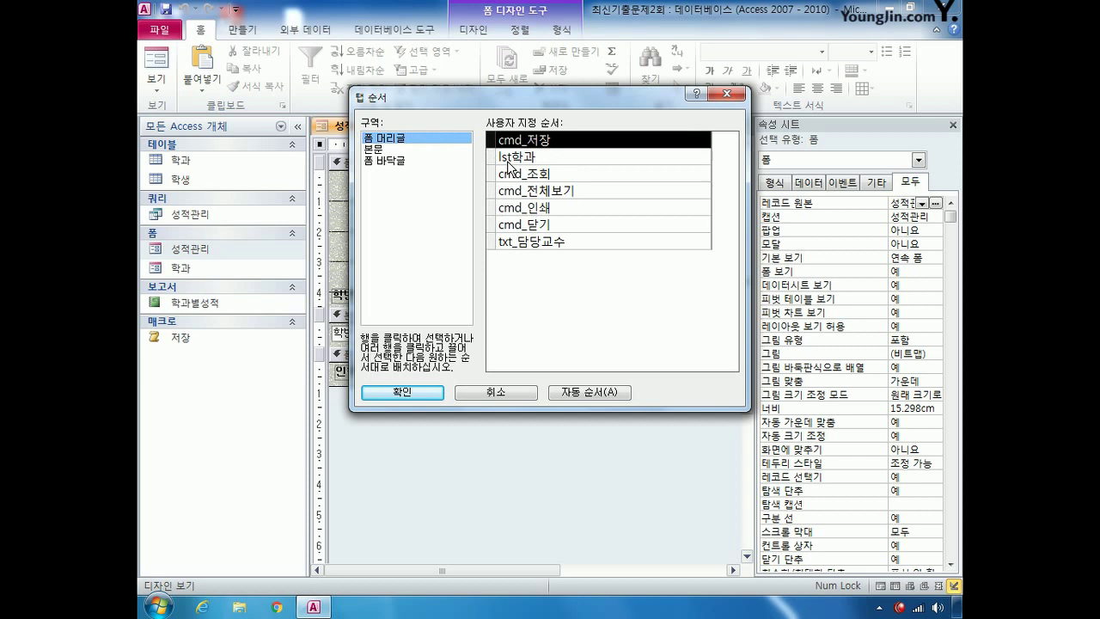
# Step: Move cmd_인쇄 directly after cmd_조회 and txt_담당교수 directly after cmd_인쇄 in the header's tab order, and accept the order
pyautogui.click(494, 159)
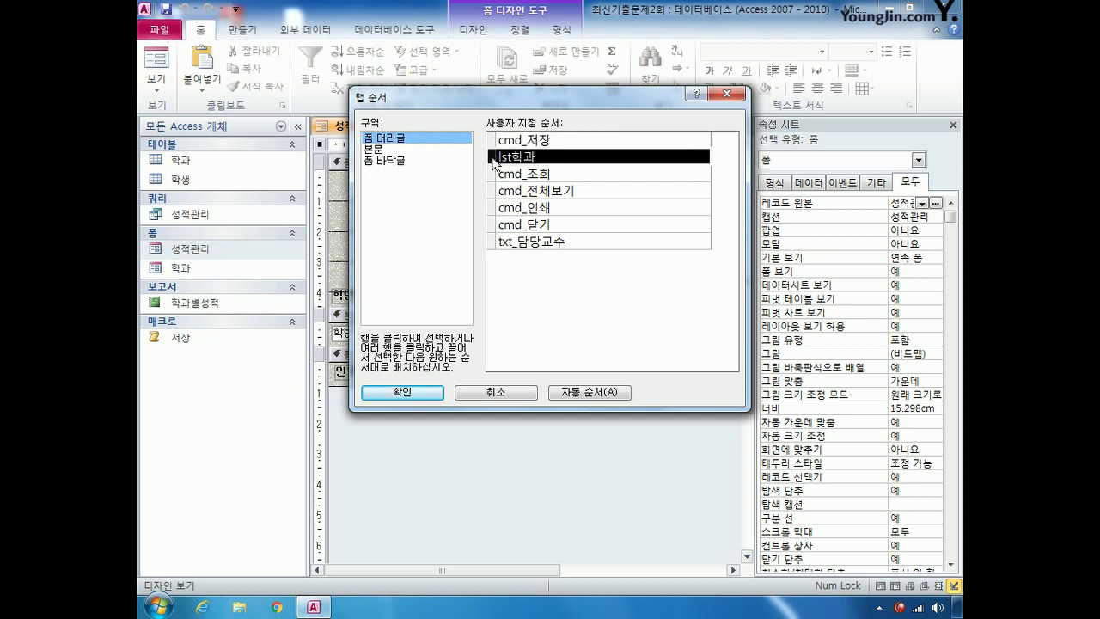
pyautogui.click(492, 207)
pyautogui.moveTo(492, 207); pyautogui.dragTo(497, 184)
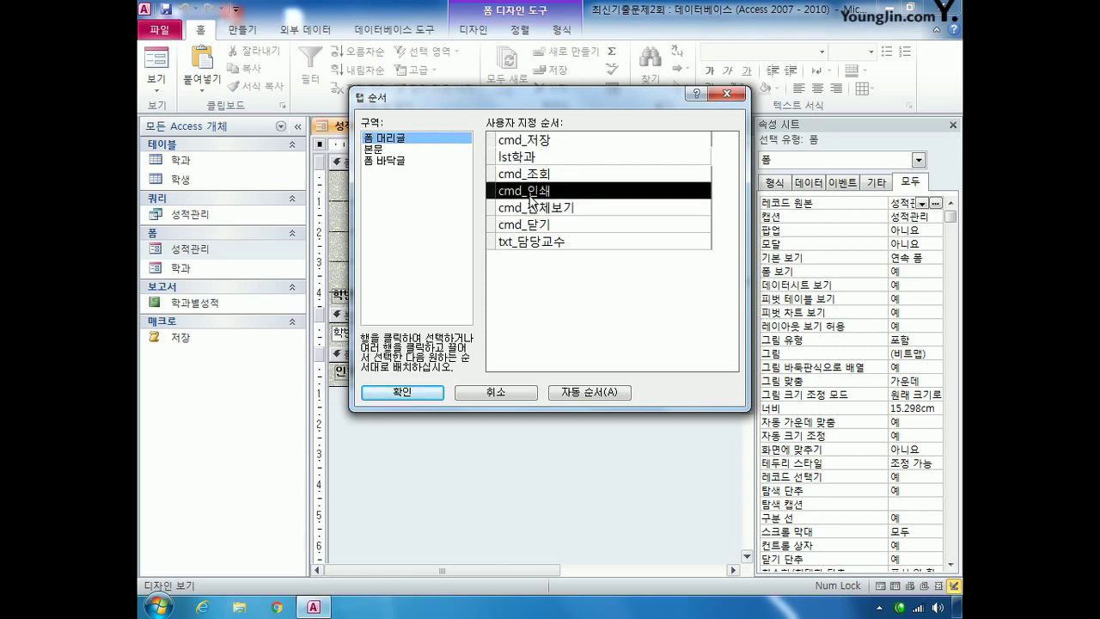
pyautogui.click(495, 244)
pyautogui.moveTo(495, 245); pyautogui.dragTo(534, 213)
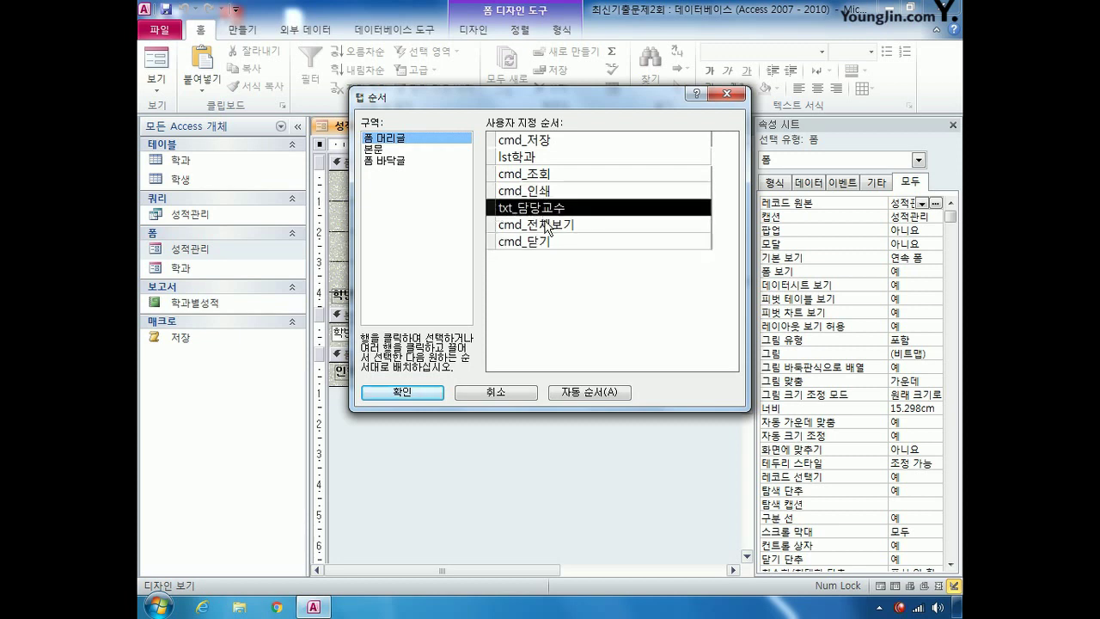
pyautogui.click(413, 393)
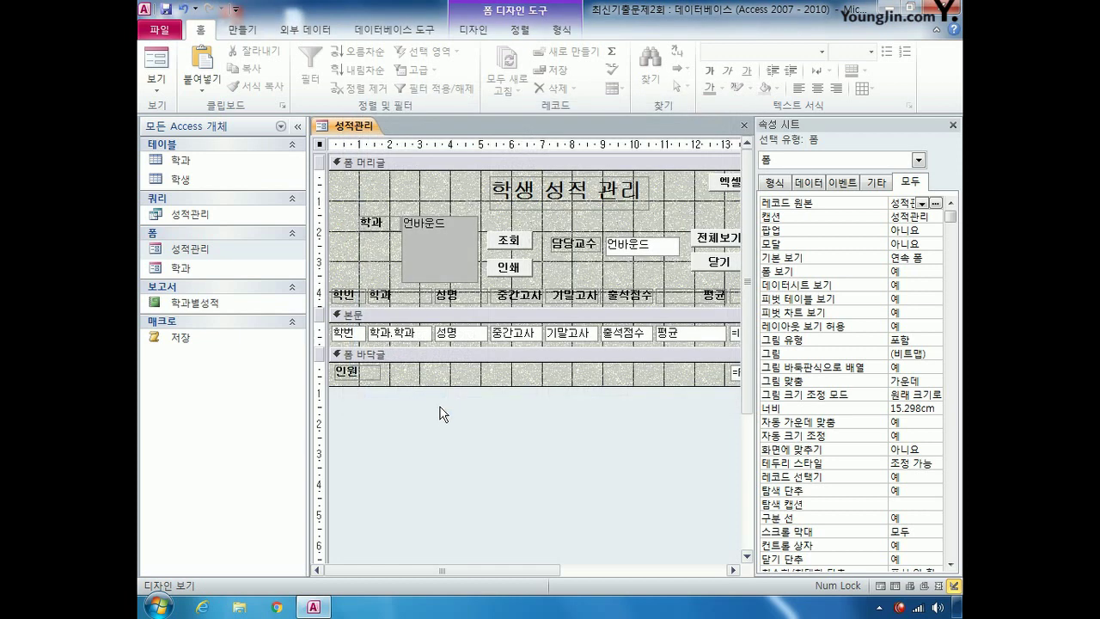
# Step: Create an event procedure for the On Click event of the cmd_전체보기 button
pyautogui.click(710, 239)
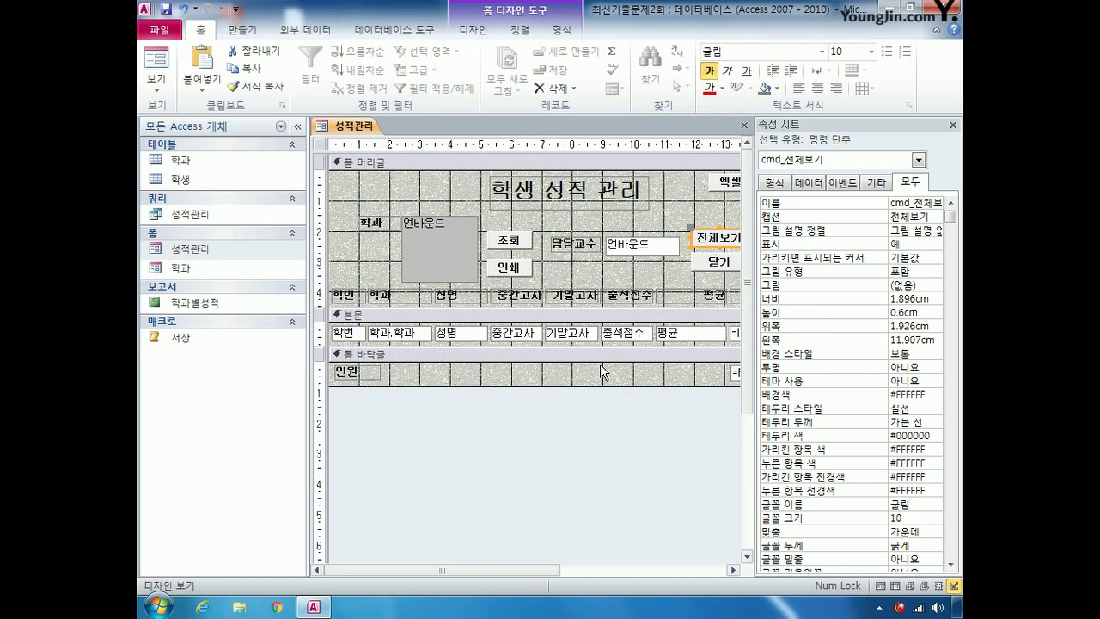
pyautogui.click(842, 182)
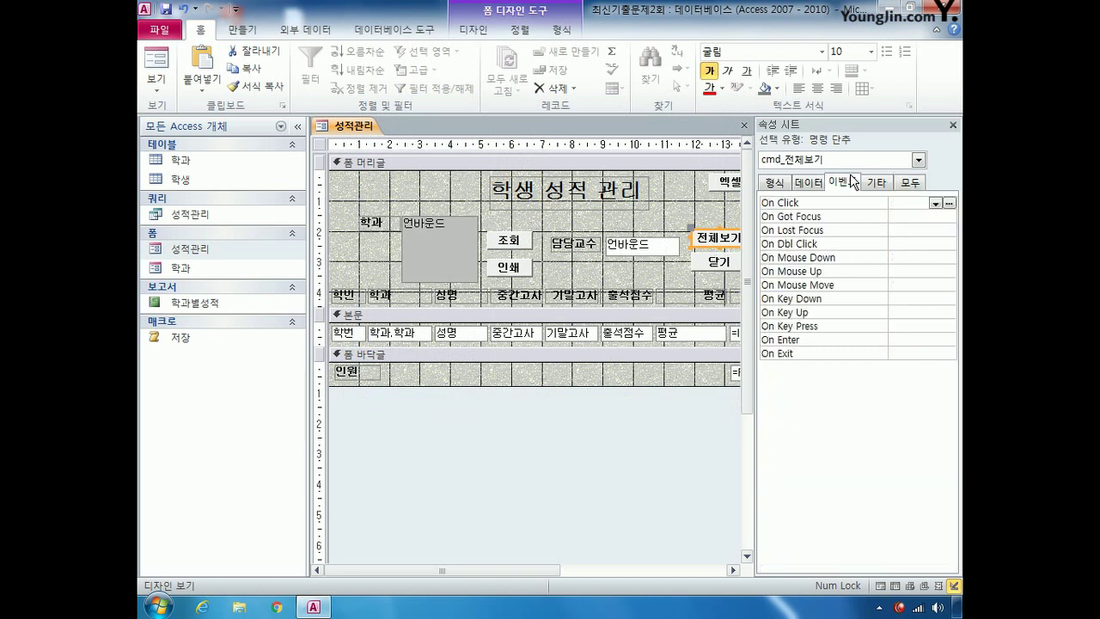
pyautogui.click(930, 203)
pyautogui.click(937, 203)
pyautogui.click(920, 229)
pyautogui.click(949, 203)
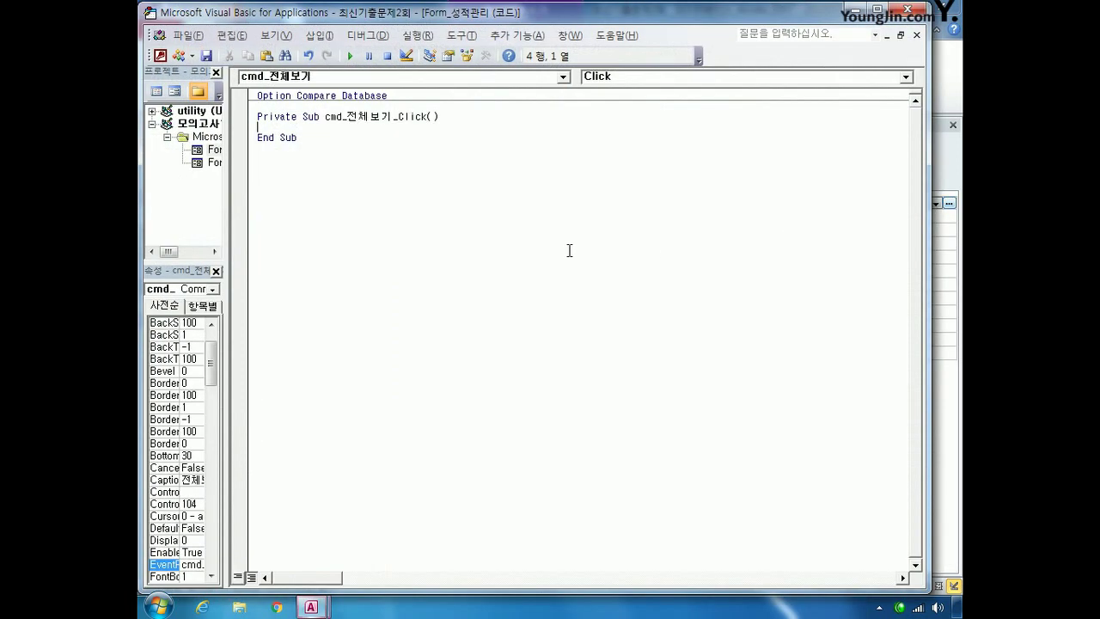
# Step: Enter Me.FilterOn = False in the cmd_전체보기_Click procedure and return to the form design
pyautogui.press('Return')
pyautogui.press('Return')
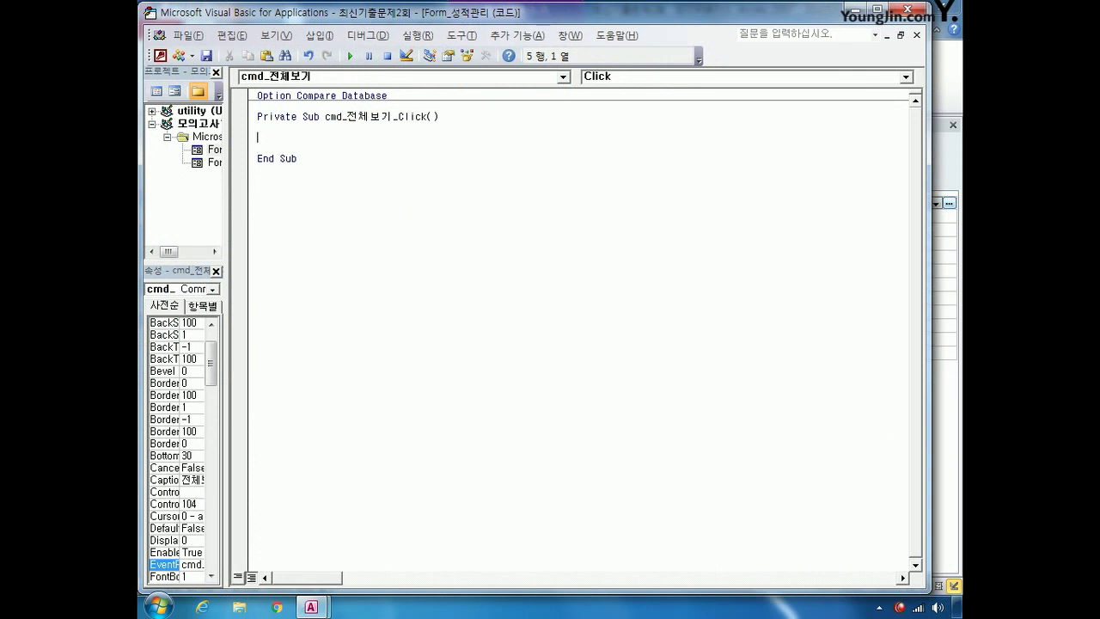
pyautogui.write('me.')
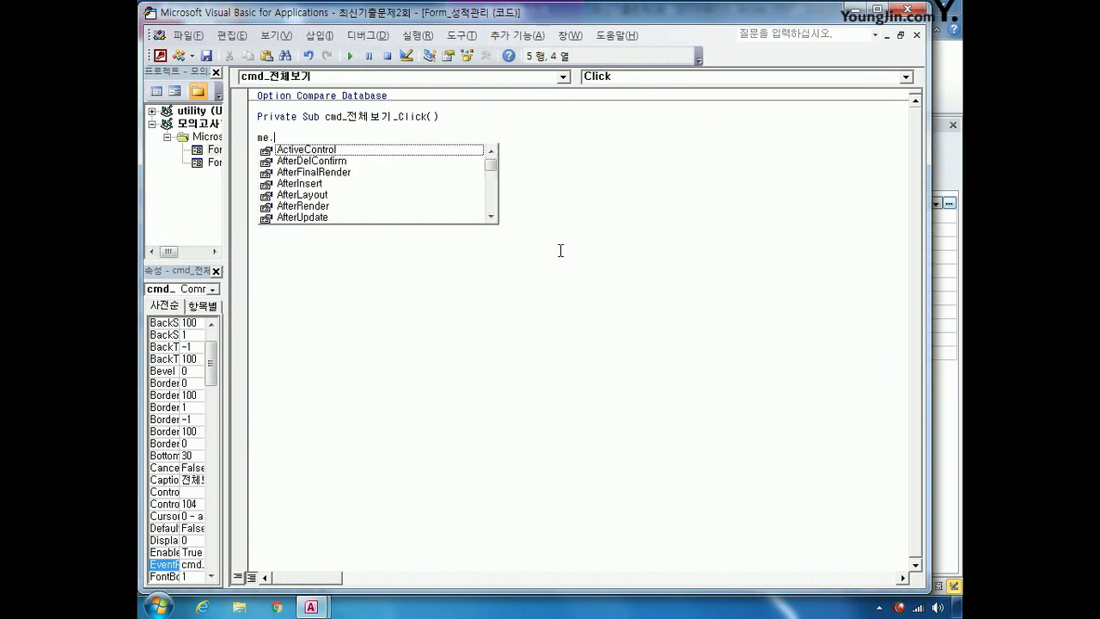
pyautogui.write('fil')
pyautogui.press('Down')
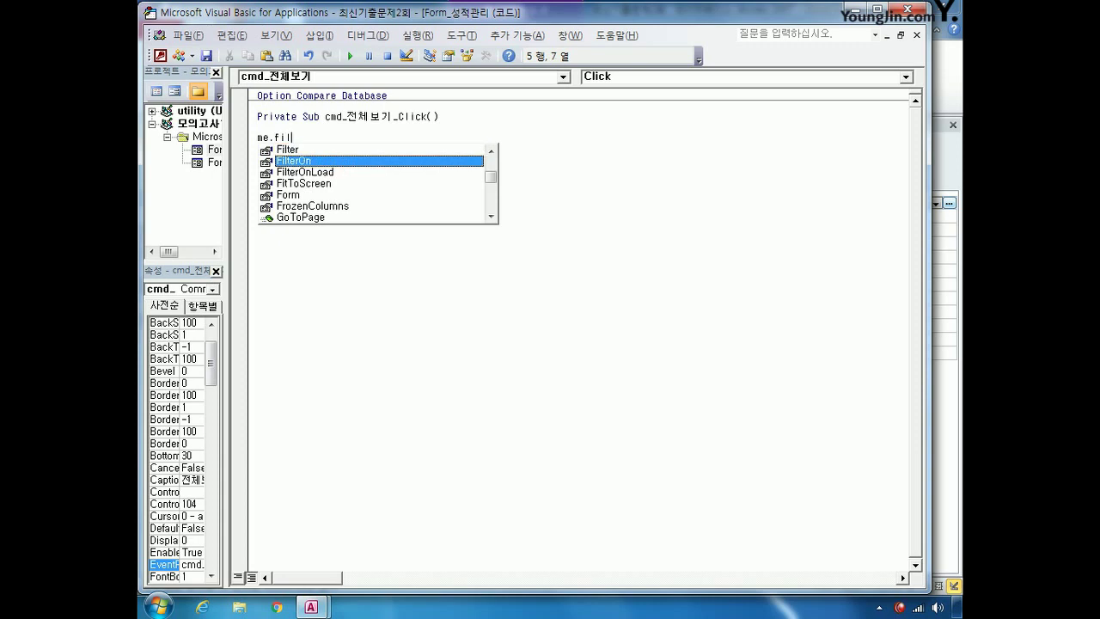
pyautogui.press('Tab')
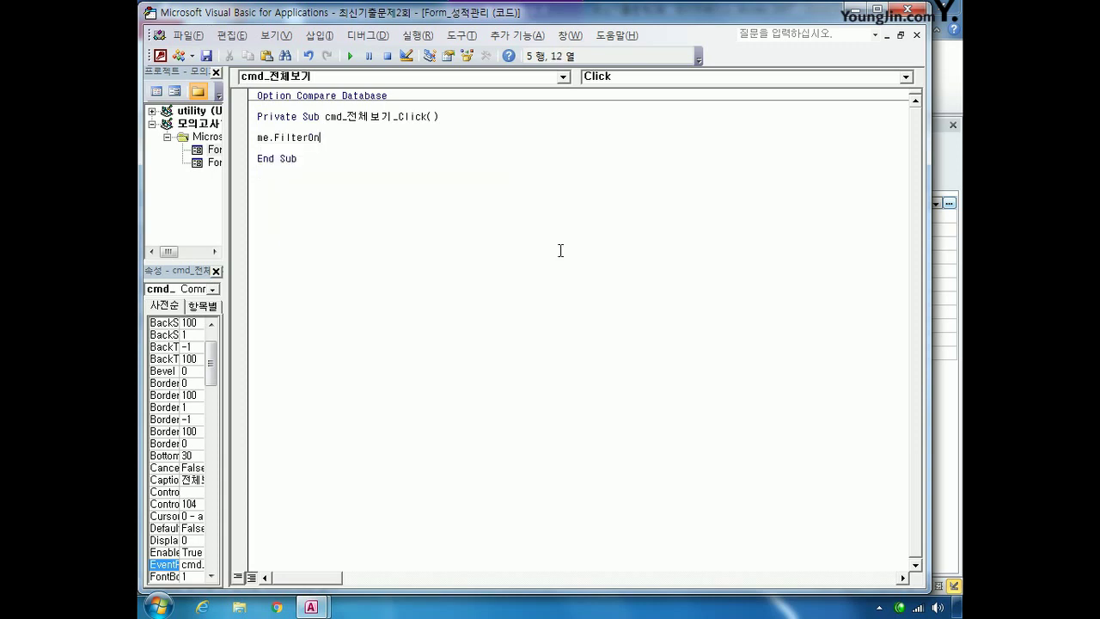
pyautogui.write('=')
pyautogui.press('Down')
pyautogui.press('Tab')
pyautogui.press('Down')
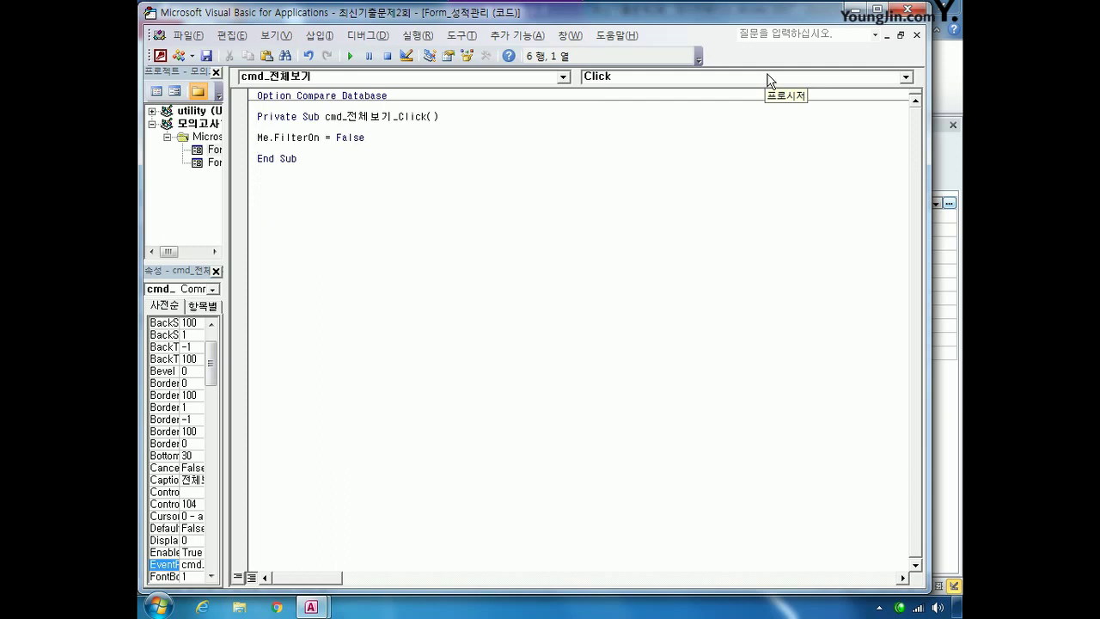
pyautogui.click(918, 11)
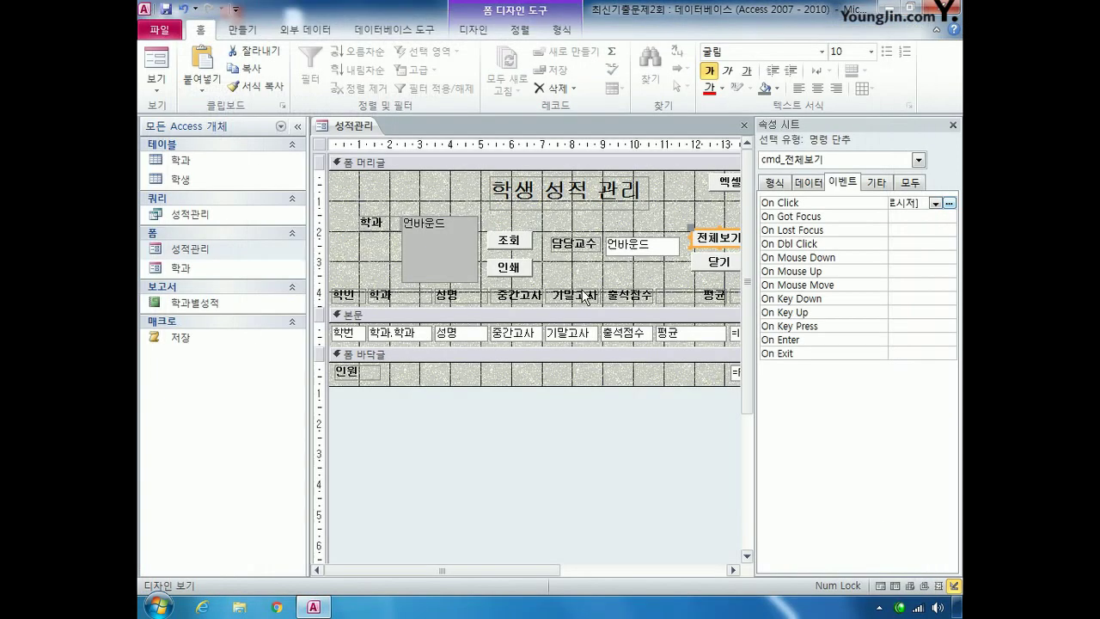
# Step: Create a new macro for the 닫기 button and add a CloseWindow action to it
pyautogui.click(715, 263)
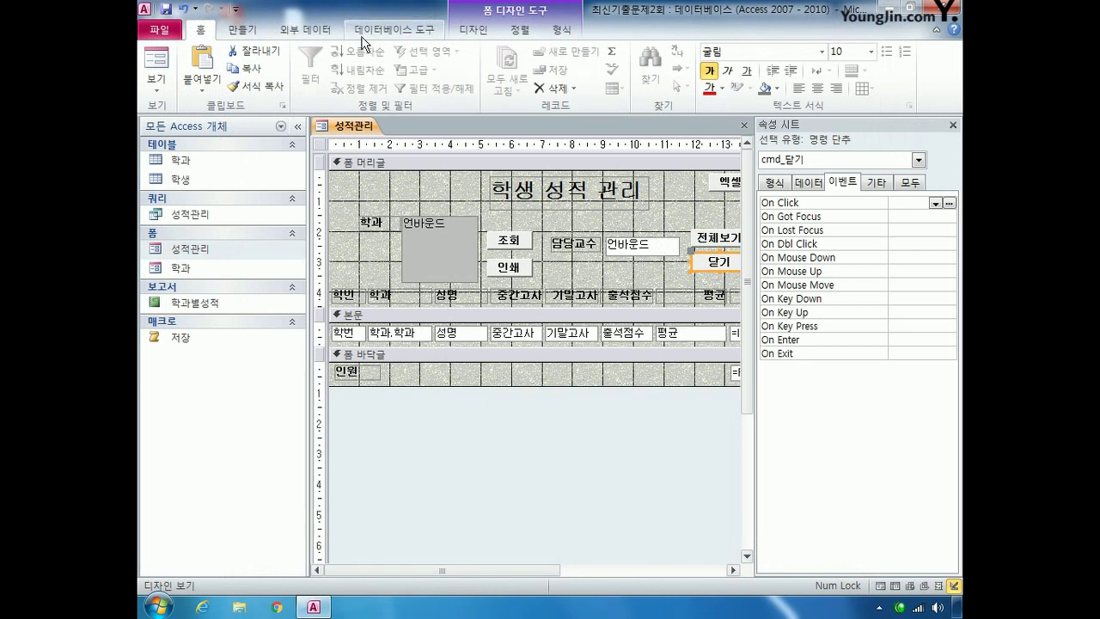
pyautogui.click(242, 30)
pyautogui.click(900, 69)
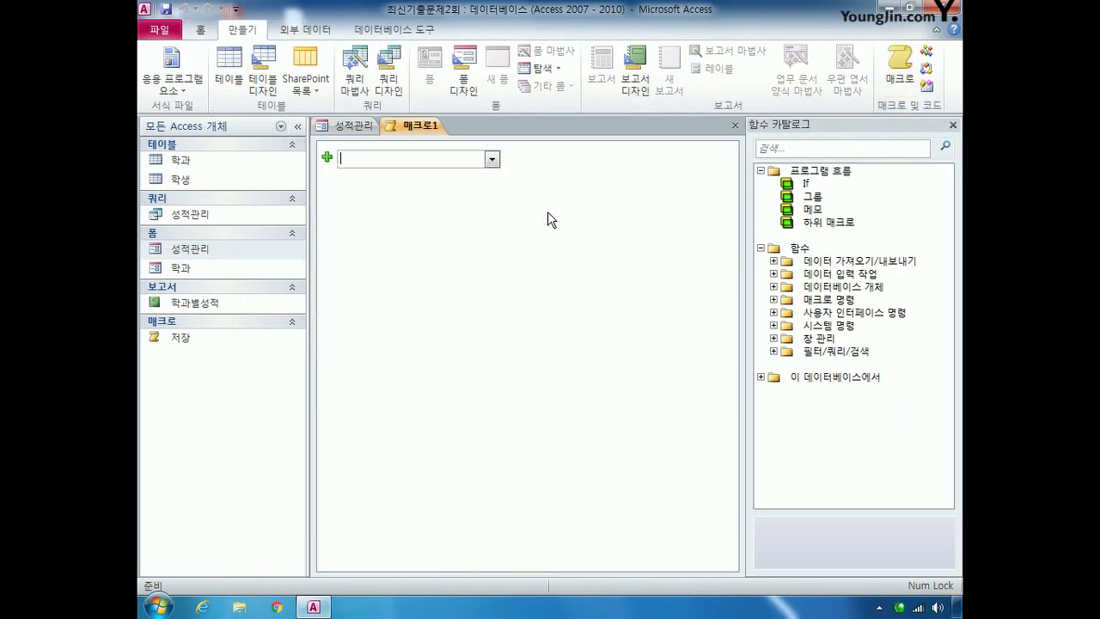
pyautogui.click(491, 159)
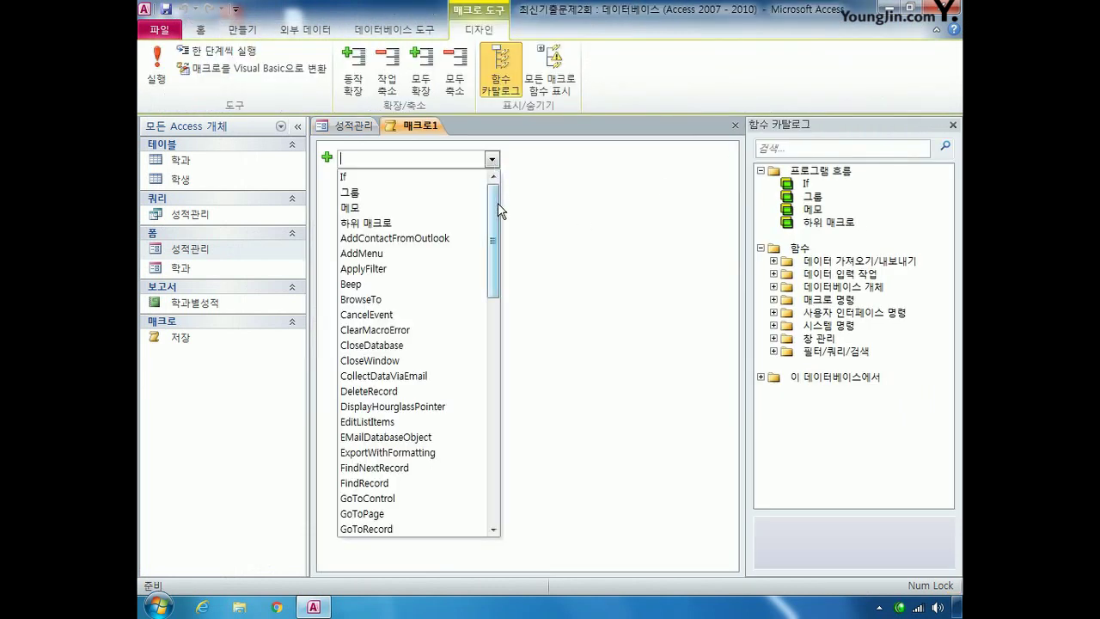
pyautogui.scroll(-2, 498, 205)
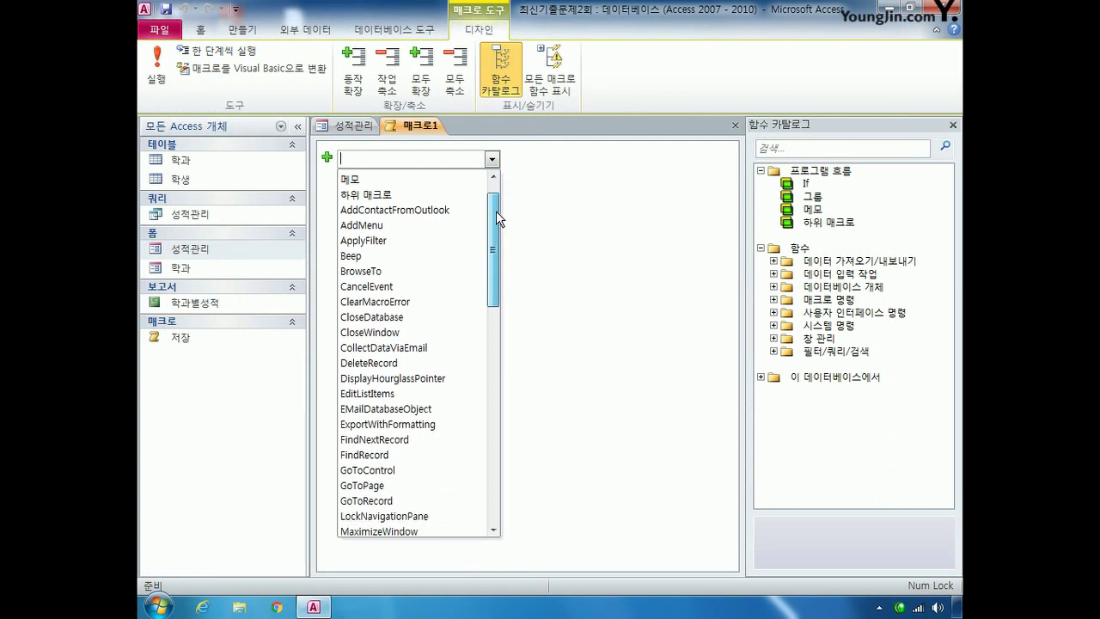
pyautogui.click(413, 330)
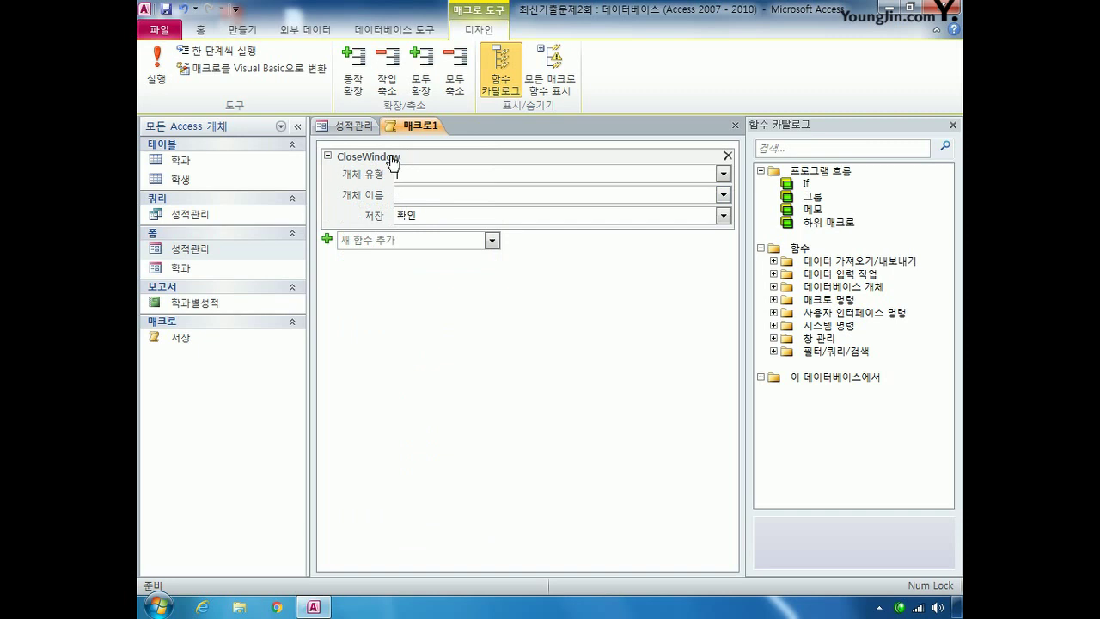
# Step: Set the CloseWindow action's object type to 폼, object name to 성적관리 and save option to 확인
pyautogui.click(724, 174)
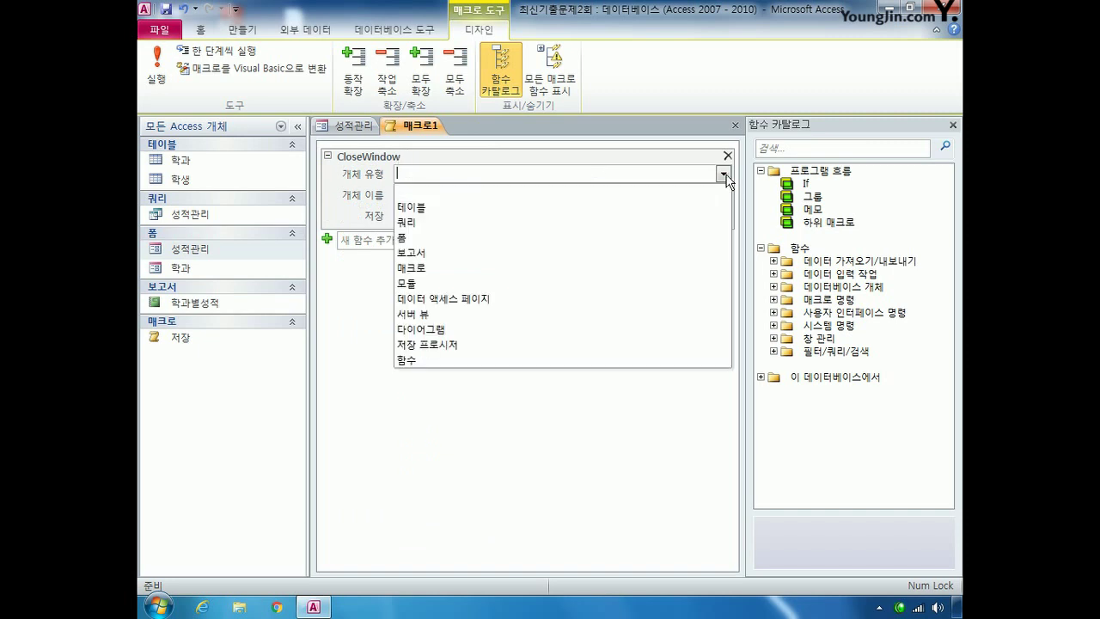
pyautogui.click(617, 237)
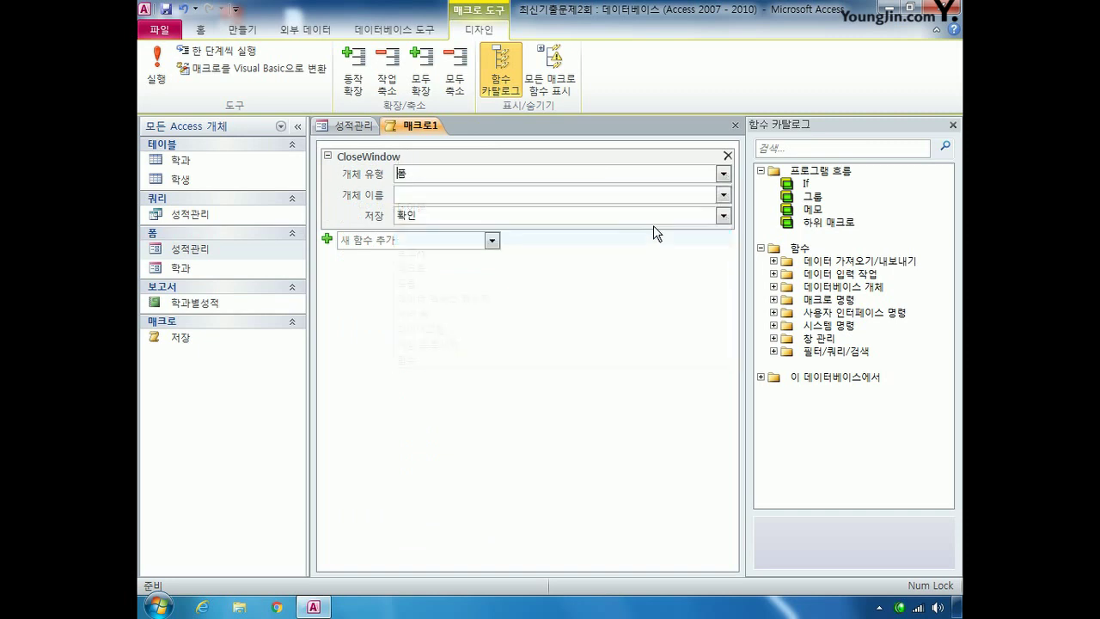
pyautogui.click(724, 195)
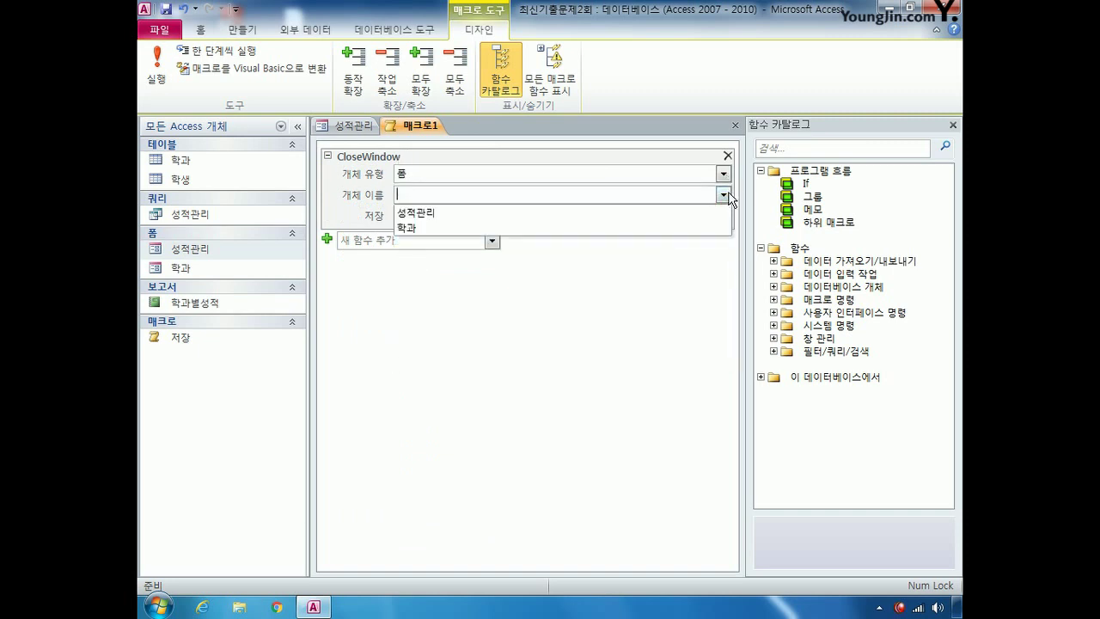
pyautogui.click(655, 213)
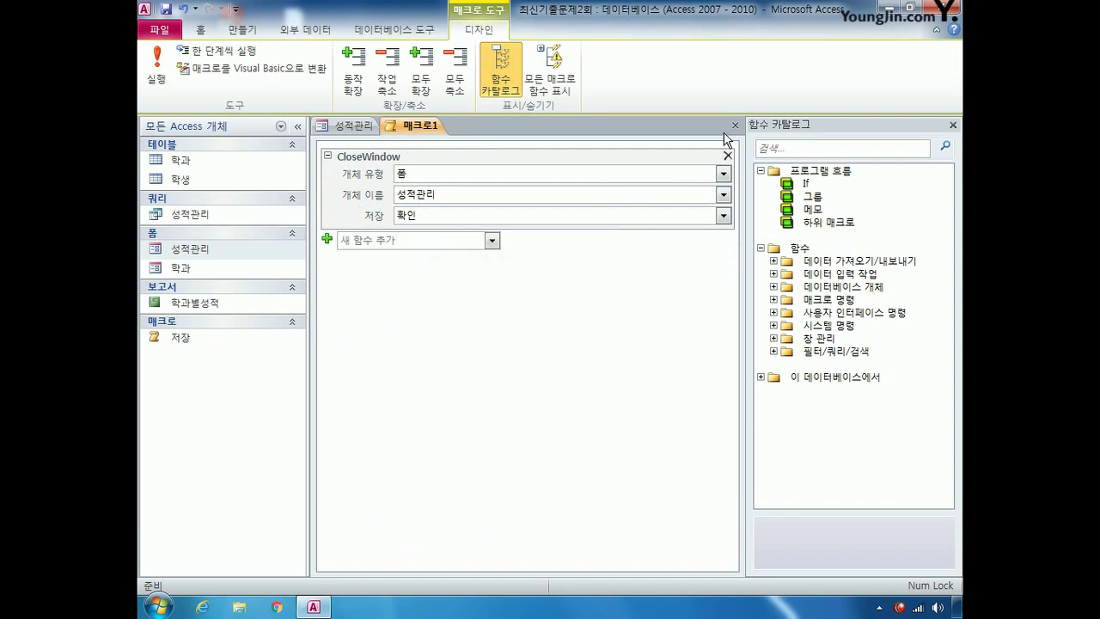
pyautogui.click(727, 213)
pyautogui.click(656, 228)
# Step: Close the macro and save it under the name 폼닫기
pyautogui.click(735, 125)
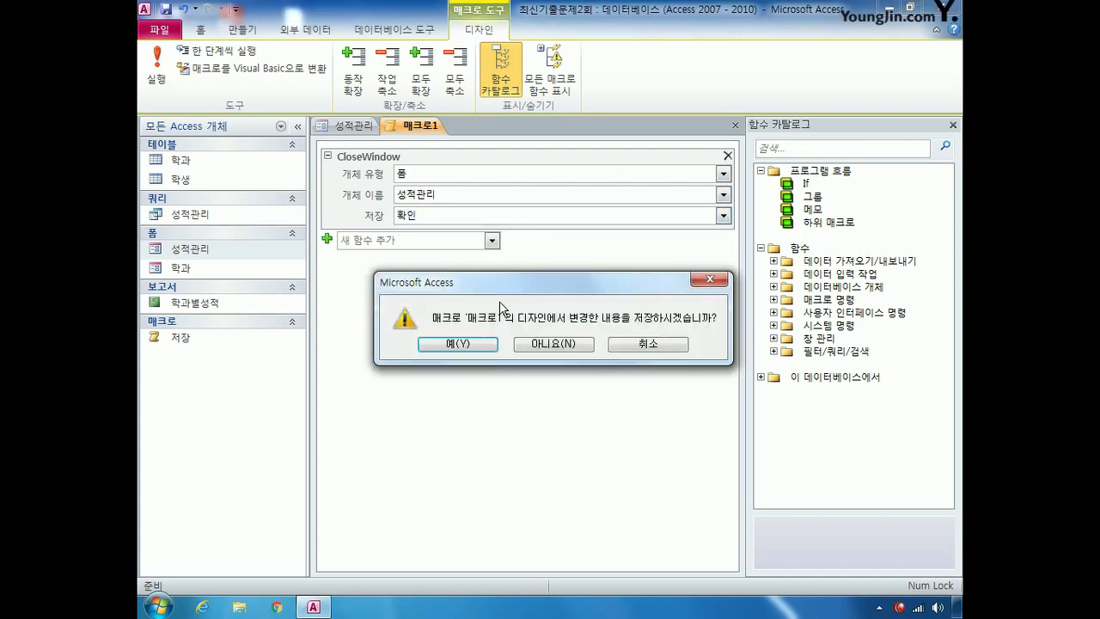
pyautogui.click(459, 341)
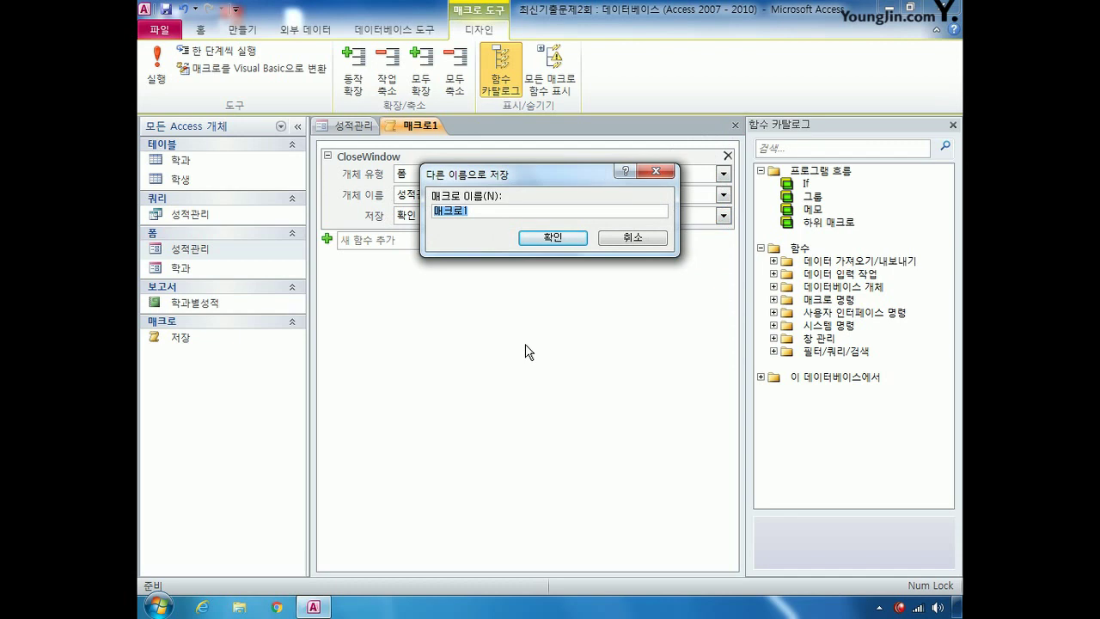
pyautogui.write('vha')
pyautogui.press('BackSpace')
pyautogui.press('BackSpace')
pyautogui.press('BackSpace')
pyautogui.write('폼ㄷ기')
pyautogui.press('Return')
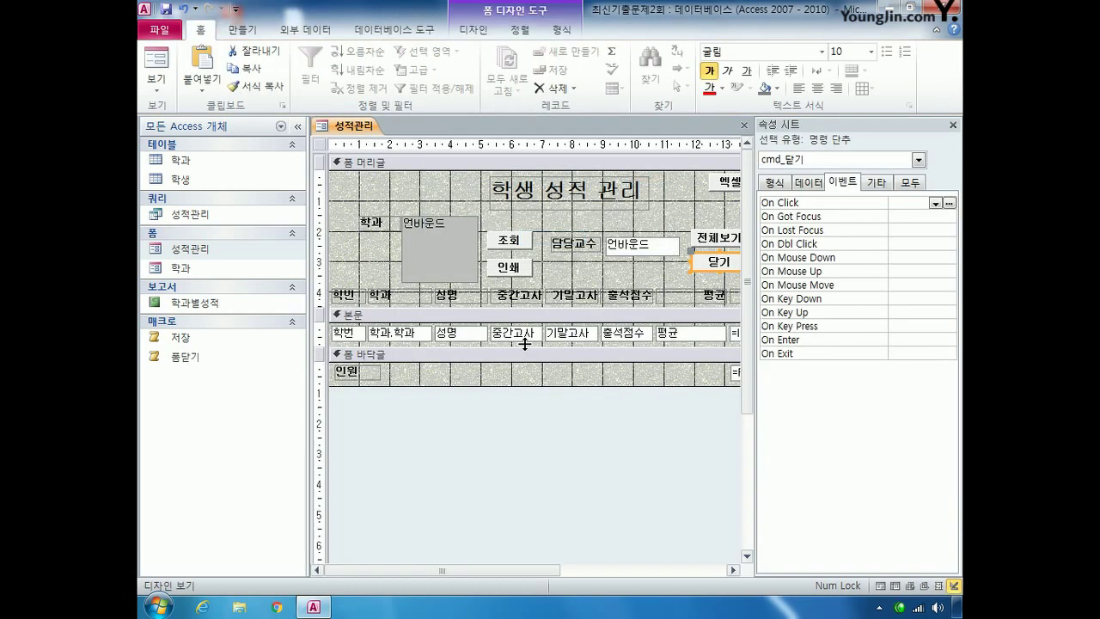
# Step: Close the 성적관리 form with its changes saved and open the 학과별성적 report in design view
pyautogui.click(744, 125)
pyautogui.click(496, 347)
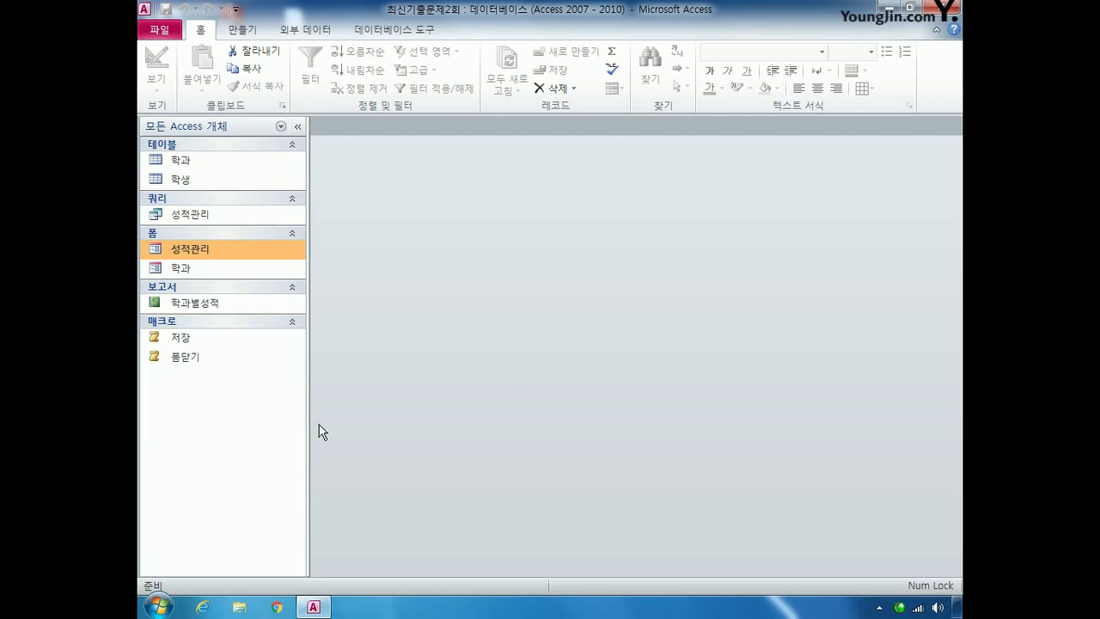
pyautogui.rightClick(221, 306)
pyautogui.click(283, 349)
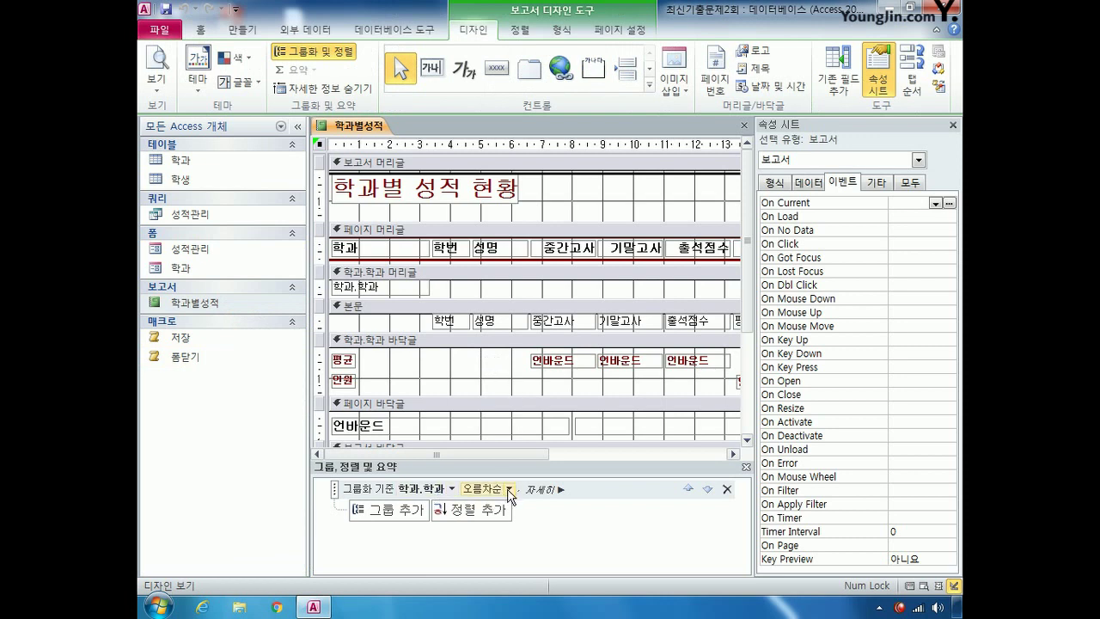
# Step: Add ascending sort levels on 학번 and then 성명 below the report's 학과.학과 group
pyautogui.click(486, 511)
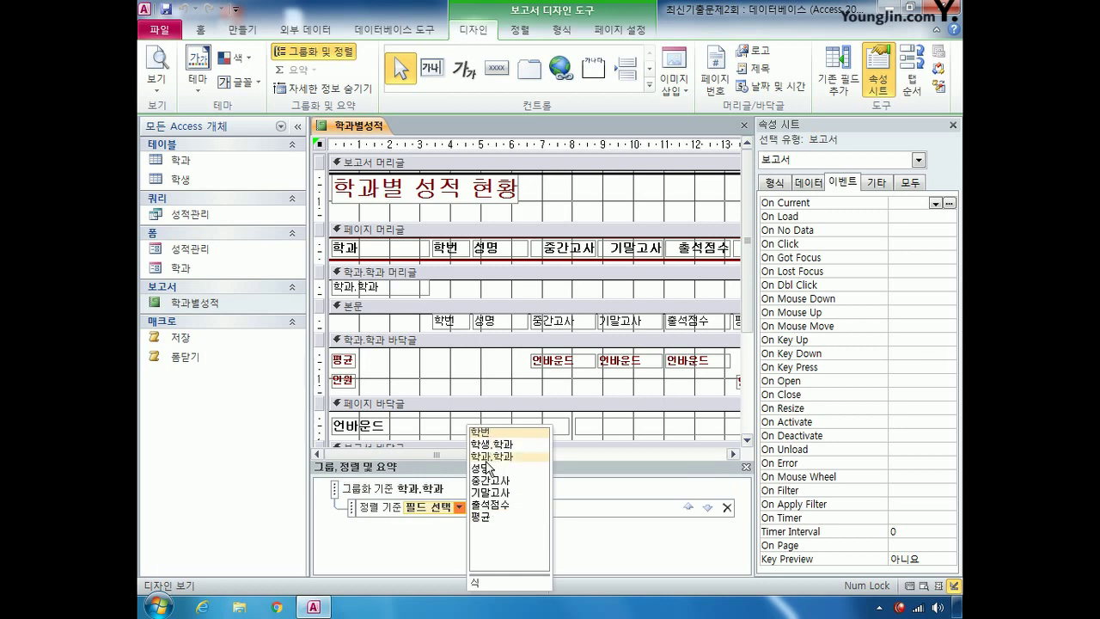
pyautogui.click(479, 432)
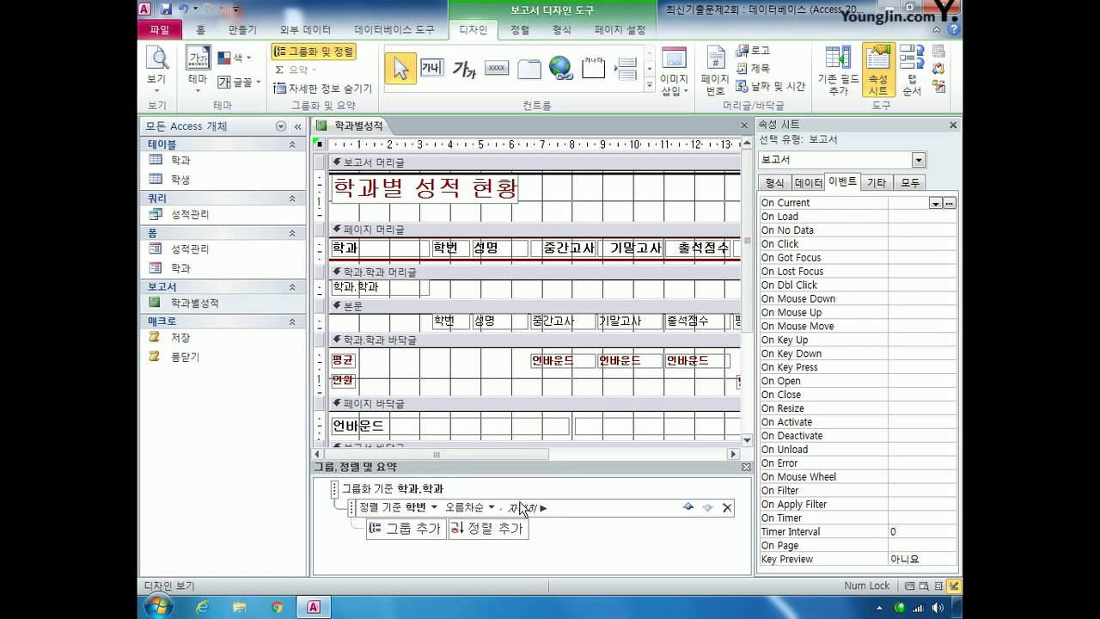
pyautogui.click(479, 529)
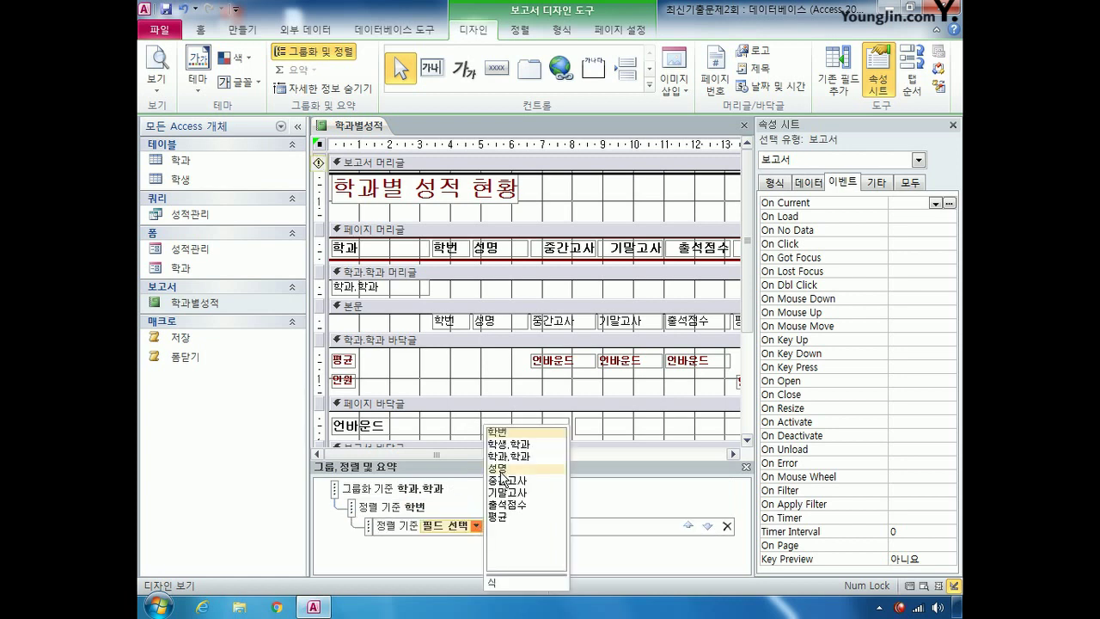
pyautogui.click(500, 468)
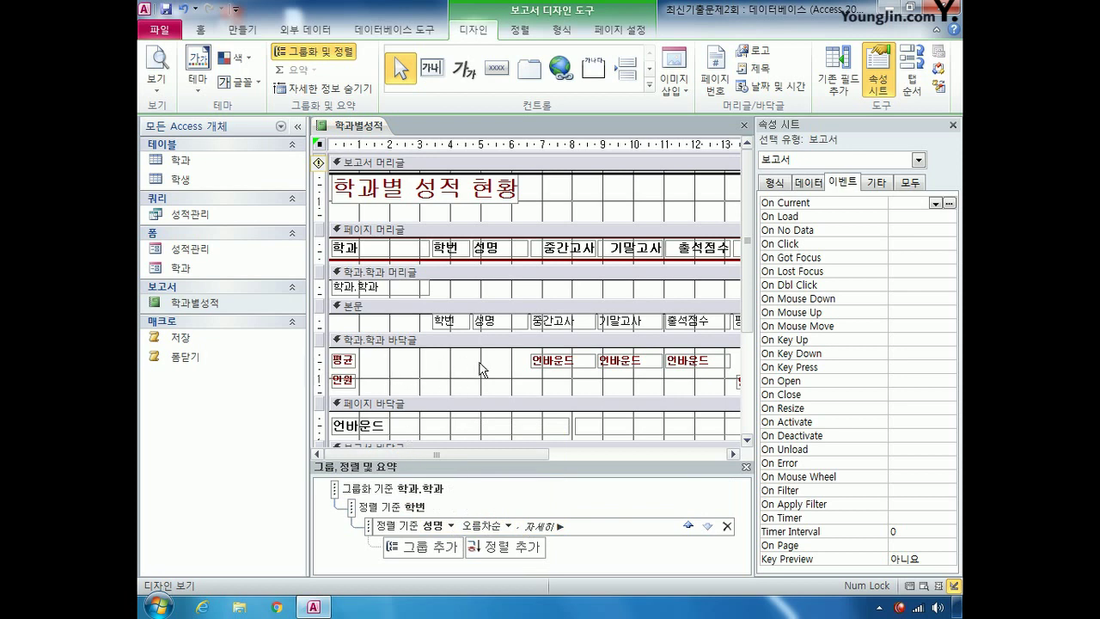
# Step: Set the control source of txt_중간고사평균 in the 학과 group footer to =avg([중간고사]) and copy the expression
pyautogui.click(536, 363)
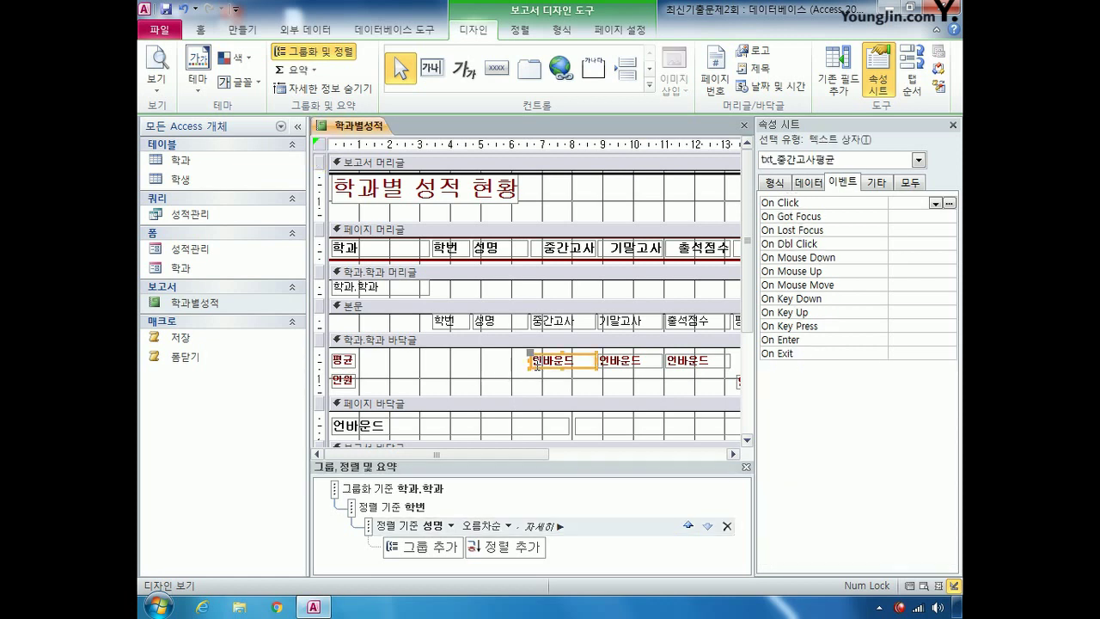
pyautogui.click(909, 182)
pyautogui.click(893, 217)
pyautogui.rightClick(893, 216)
pyautogui.click(890, 246)
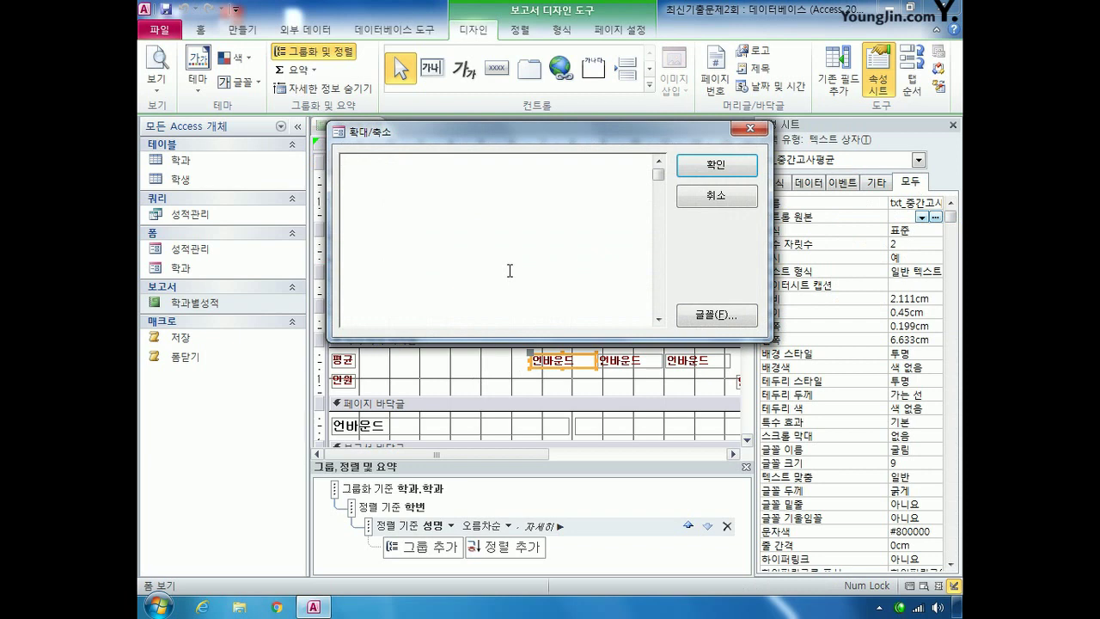
pyautogui.write('=avg([중간고사')
pyautogui.hotkey('ctrl', 'a')
pyautogui.hotkey('ctrl', 'c')
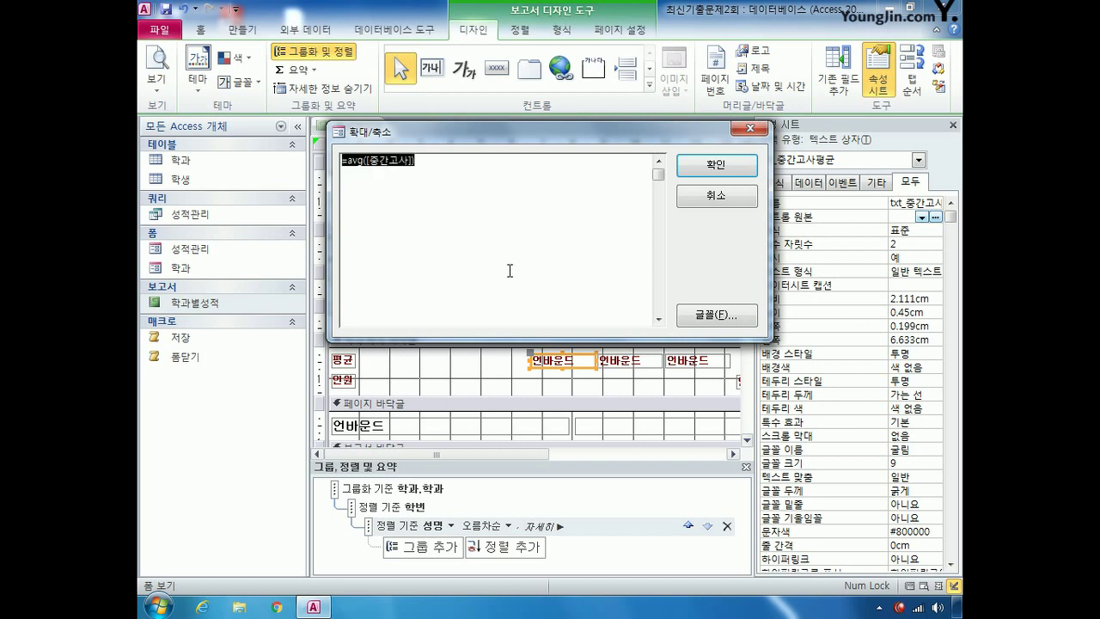
pyautogui.click(715, 165)
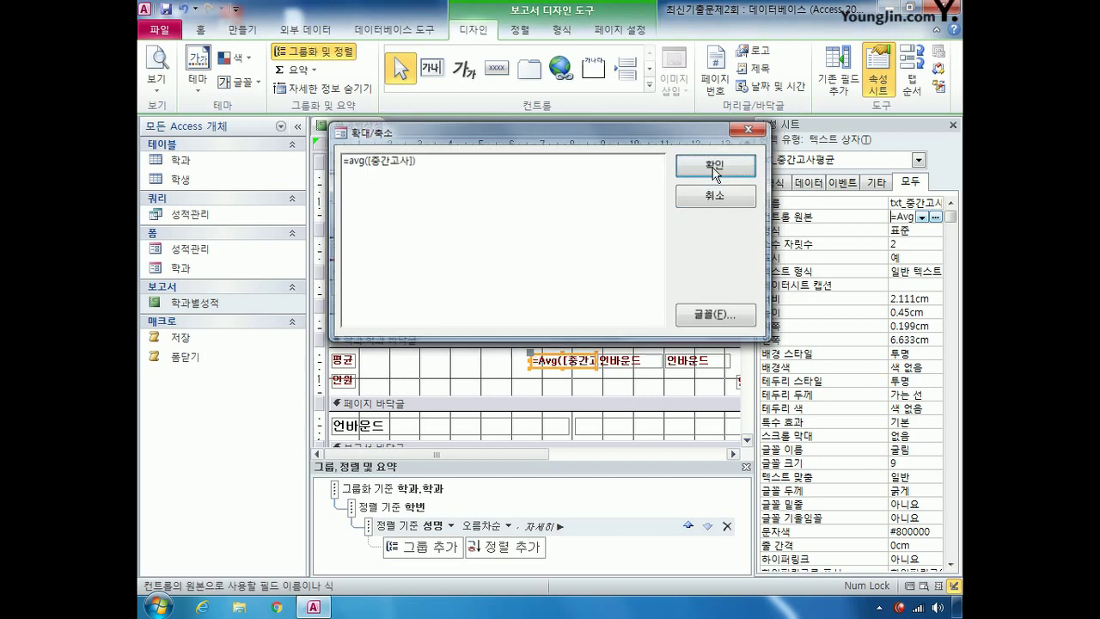
# Step: Set the control source of txt_기말고사평균 to =avg([기말고사]) by adapting the copied expression
pyautogui.click(632, 360)
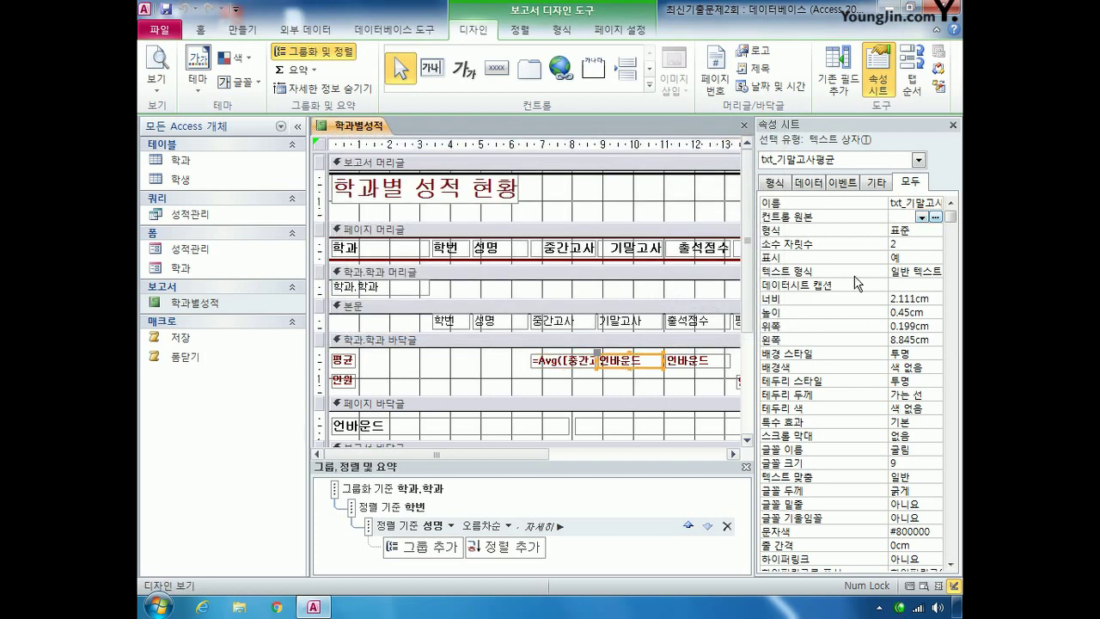
pyautogui.click(901, 217)
pyautogui.rightClick(900, 215)
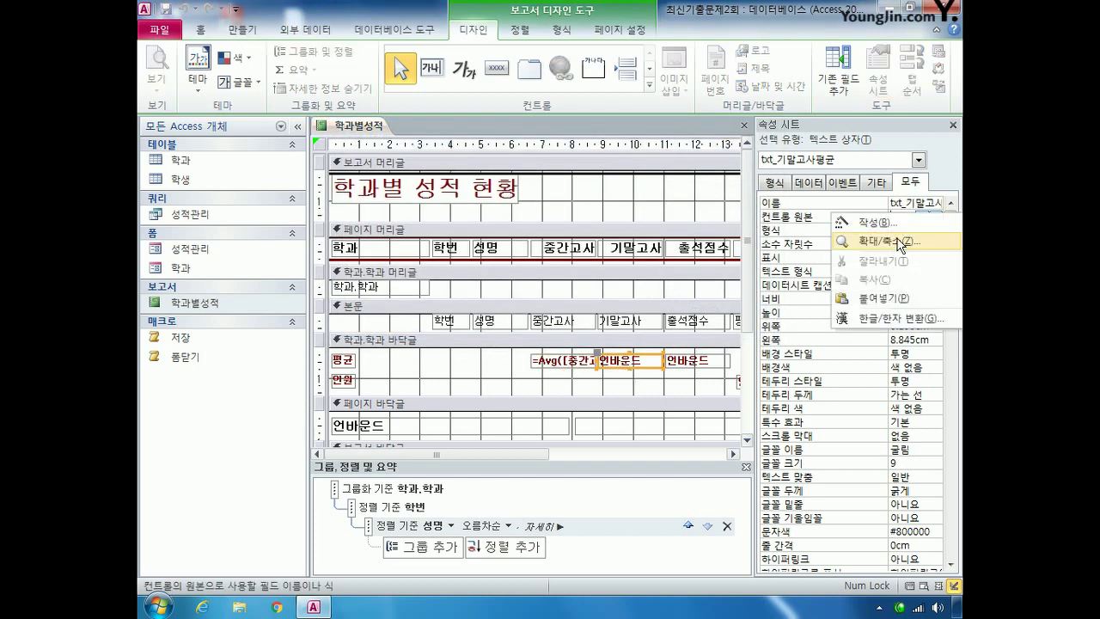
pyautogui.click(899, 243)
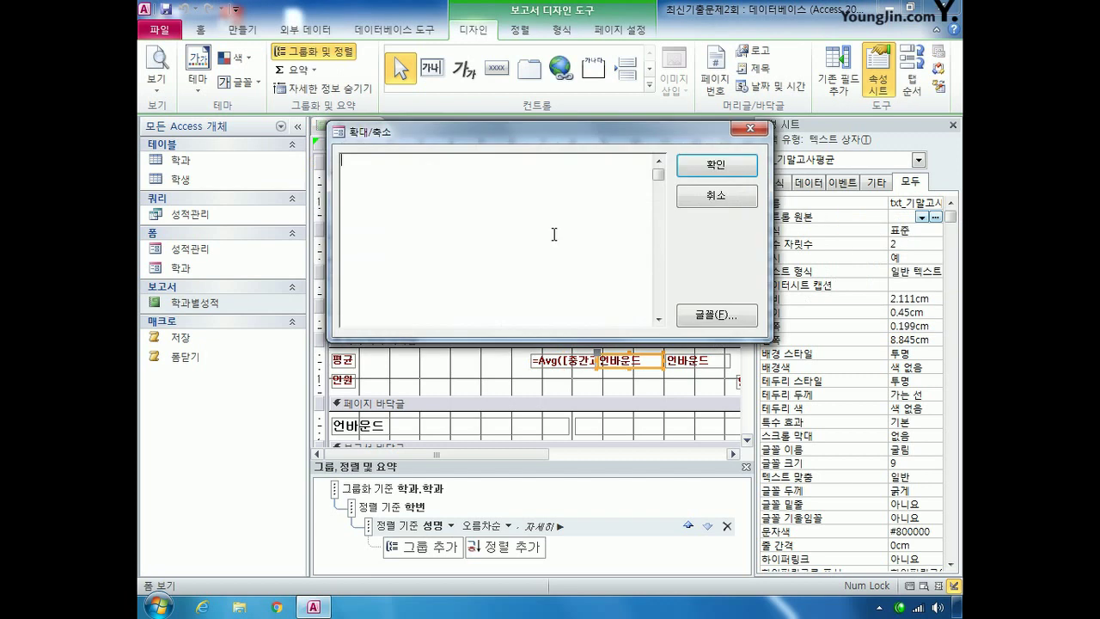
pyautogui.hotkey('ctrl', 'v')
pyautogui.moveTo(388, 160); pyautogui.dragTo(369, 160)
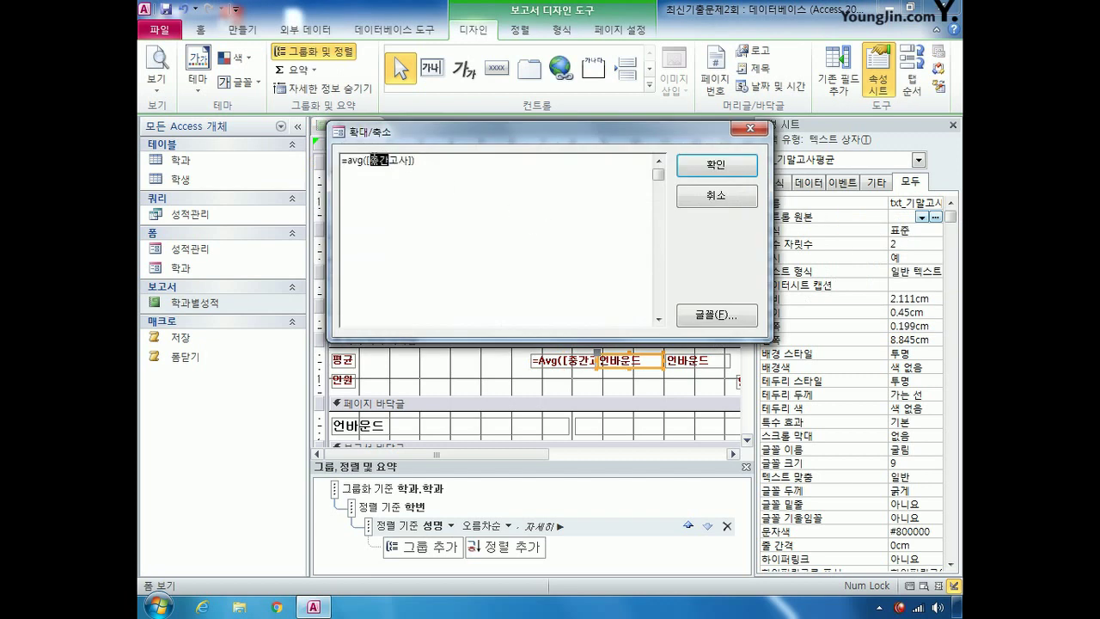
pyautogui.write('기말')
pyautogui.click(717, 164)
# Step: Set the control source of txt_출석점수평균 to =avg([출석점수]) by adapting the copied expression
pyautogui.click(710, 362)
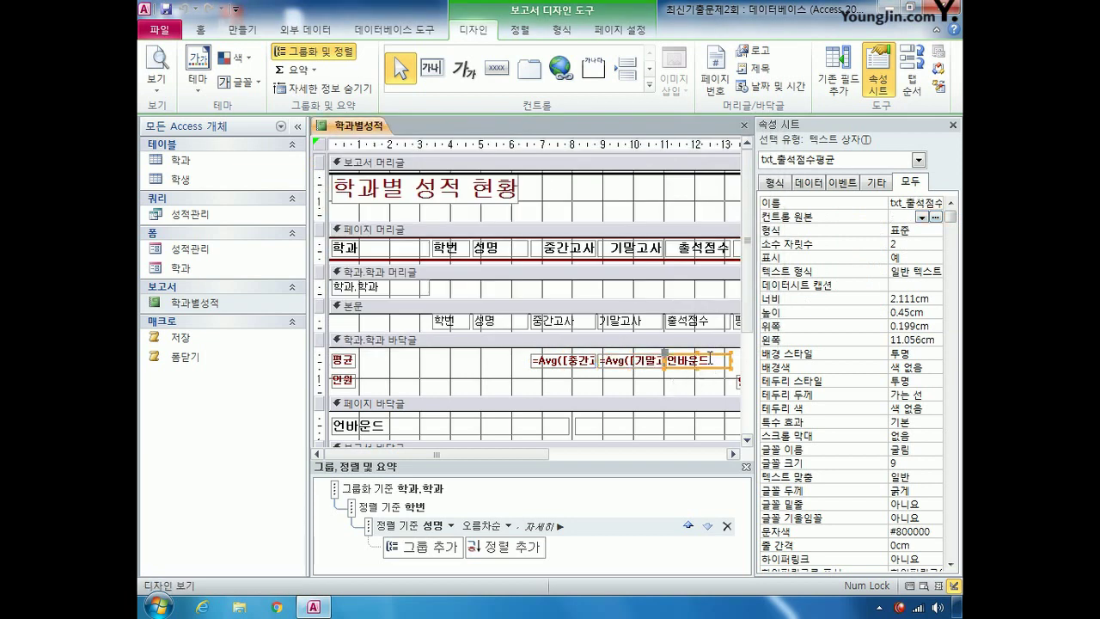
pyautogui.rightClick(902, 215)
pyautogui.click(894, 251)
pyautogui.hotkey('ctrl', 'v')
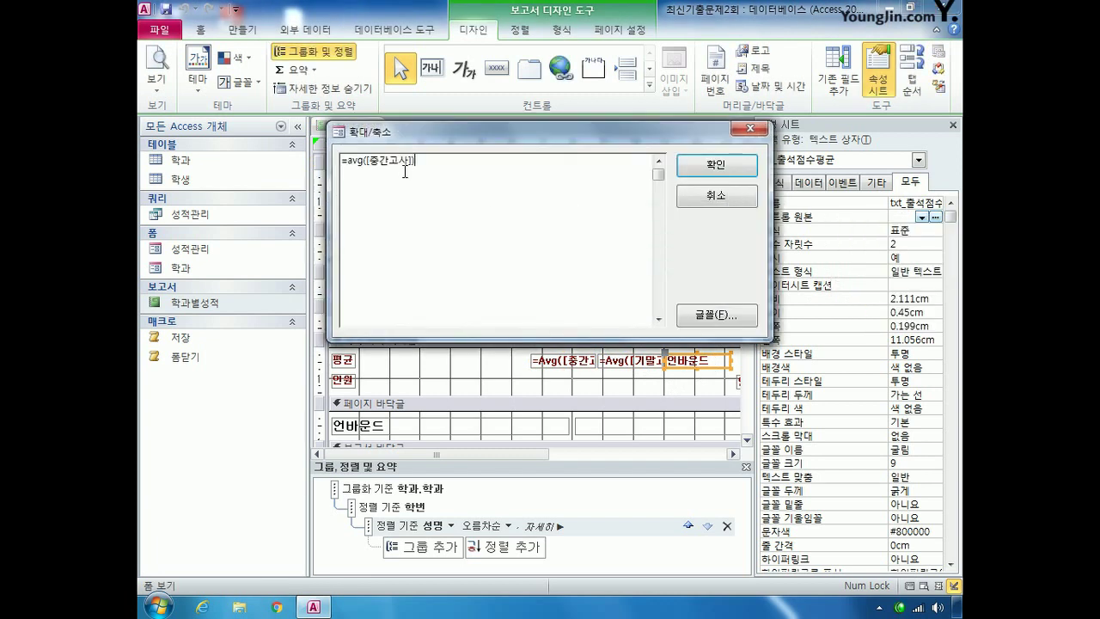
pyautogui.moveTo(370, 161); pyautogui.dragTo(410, 160)
pyautogui.write('출석점수')
pyautogui.click(717, 166)
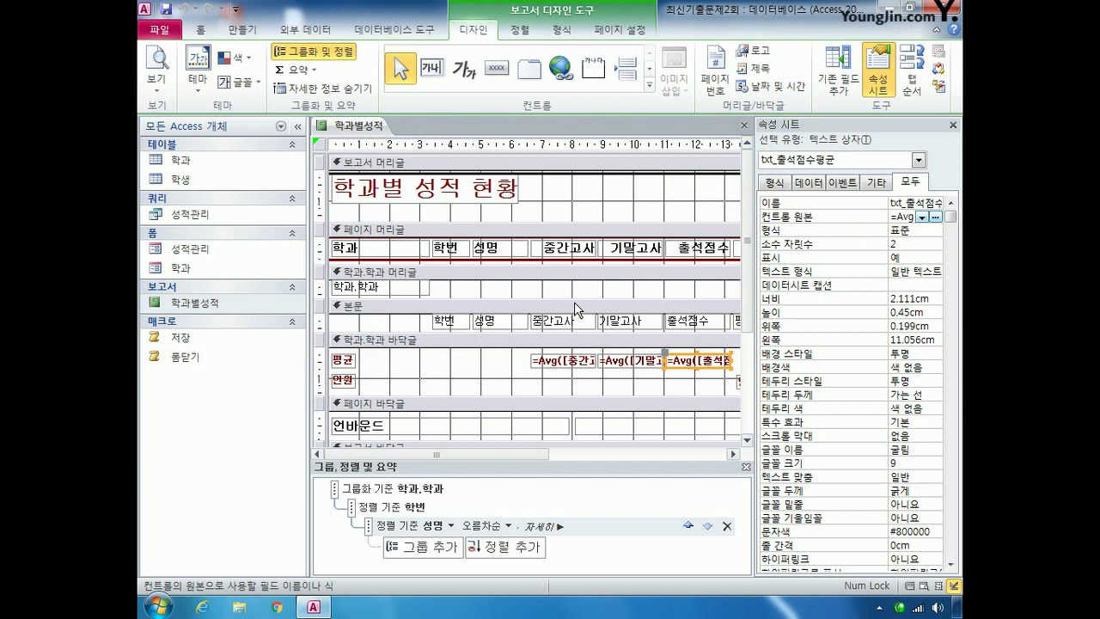
# Step: Set the control source of txt_인원 to =count(*)
pyautogui.click(919, 160)
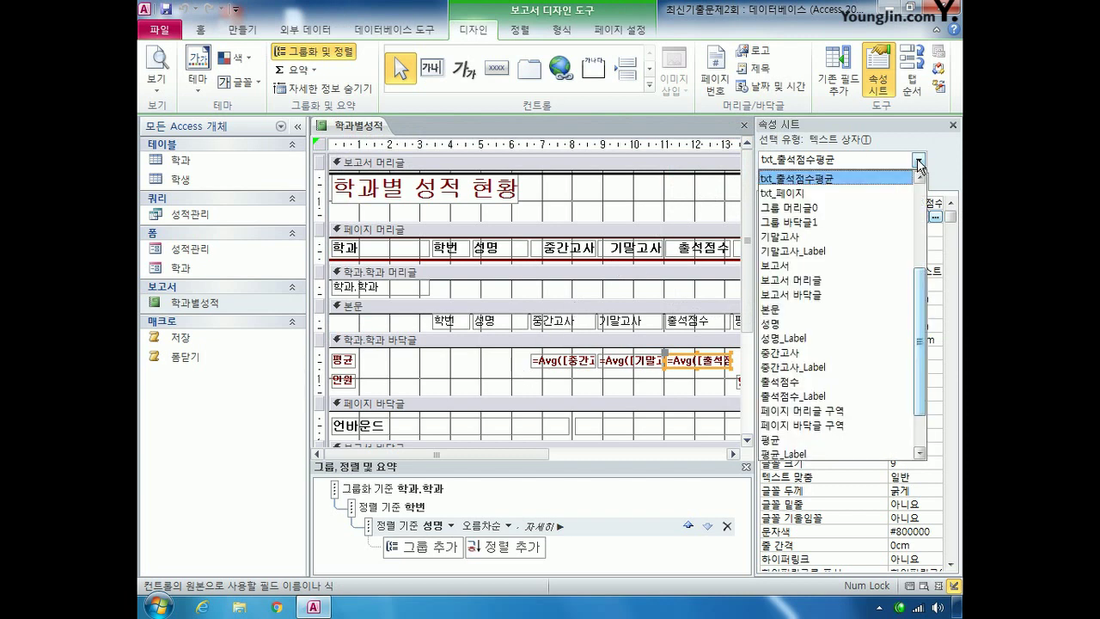
pyautogui.moveTo(921, 288); pyautogui.dragTo(922, 227)
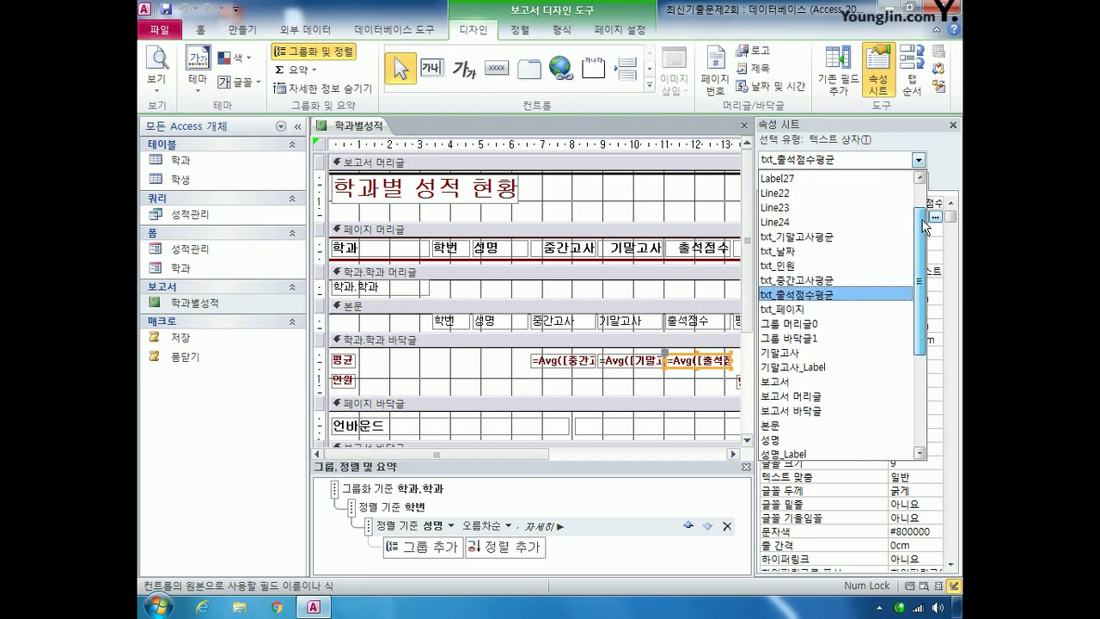
pyautogui.click(848, 266)
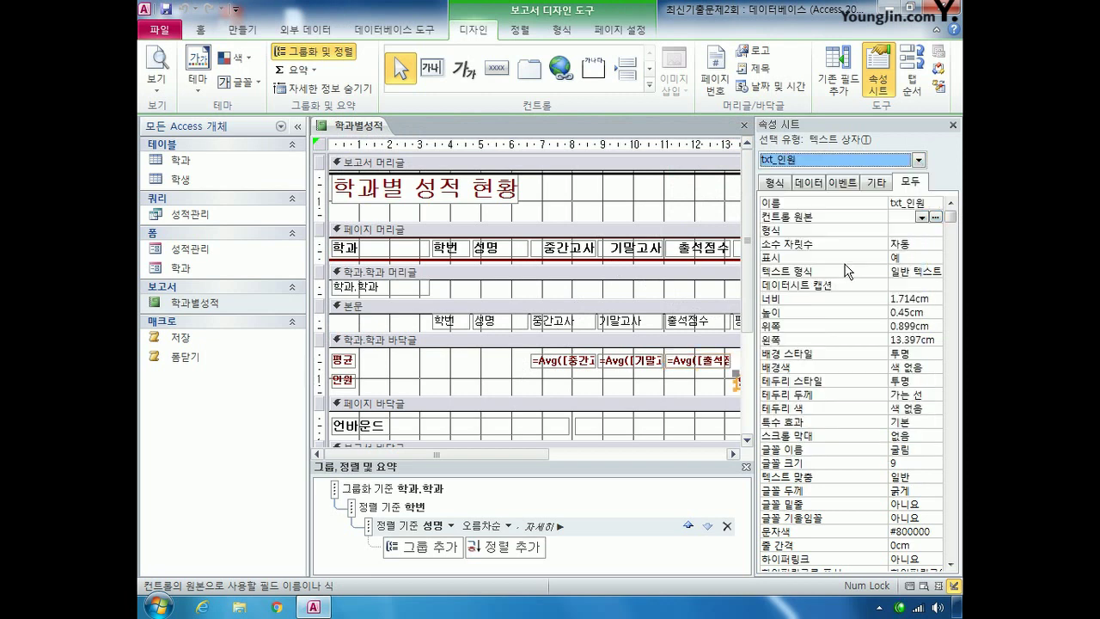
pyautogui.rightClick(906, 217)
pyautogui.click(902, 243)
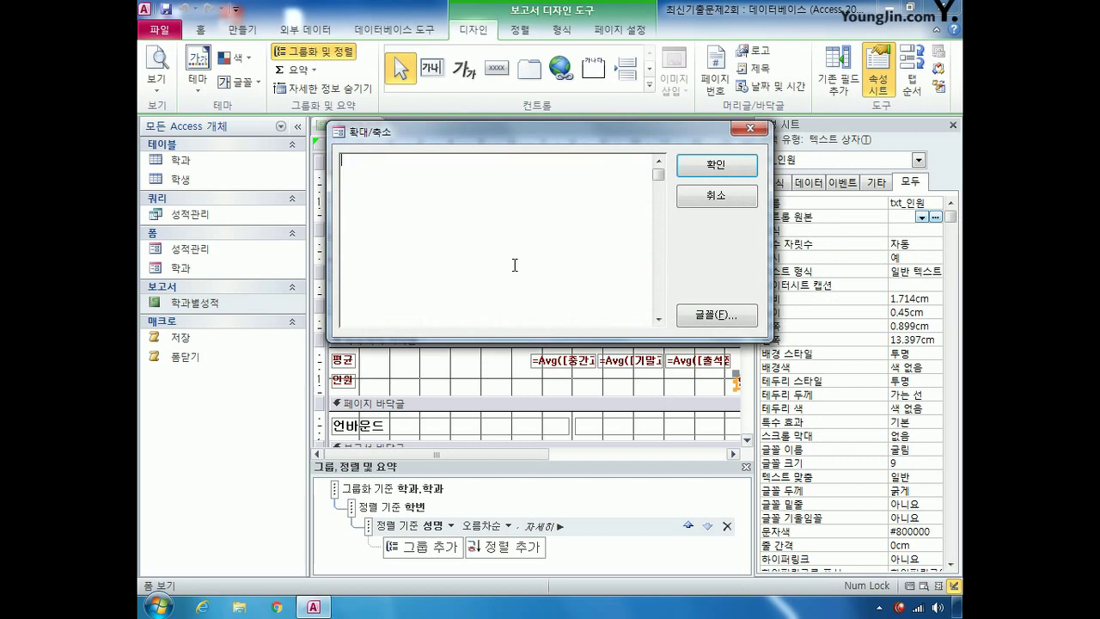
pyautogui.write('=count(*)')
pyautogui.click(741, 172)
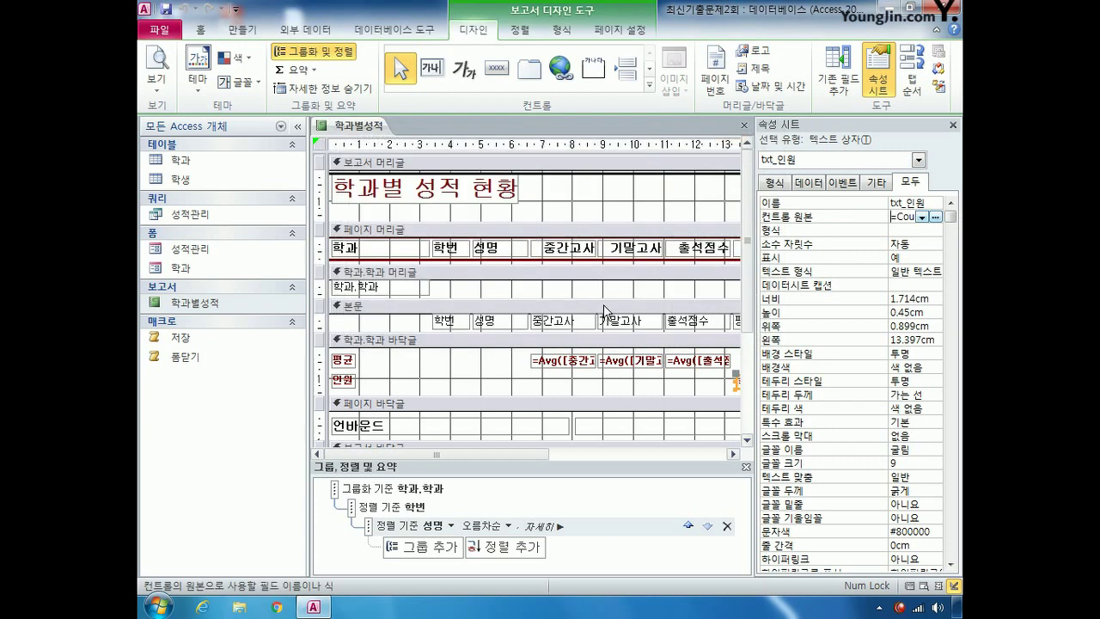
# Step: Widen the property sheet and set the control source of txt_날짜 to =now()
pyautogui.click(918, 160)
pyautogui.scroll(1, 851, 196)
pyautogui.click(847, 193)
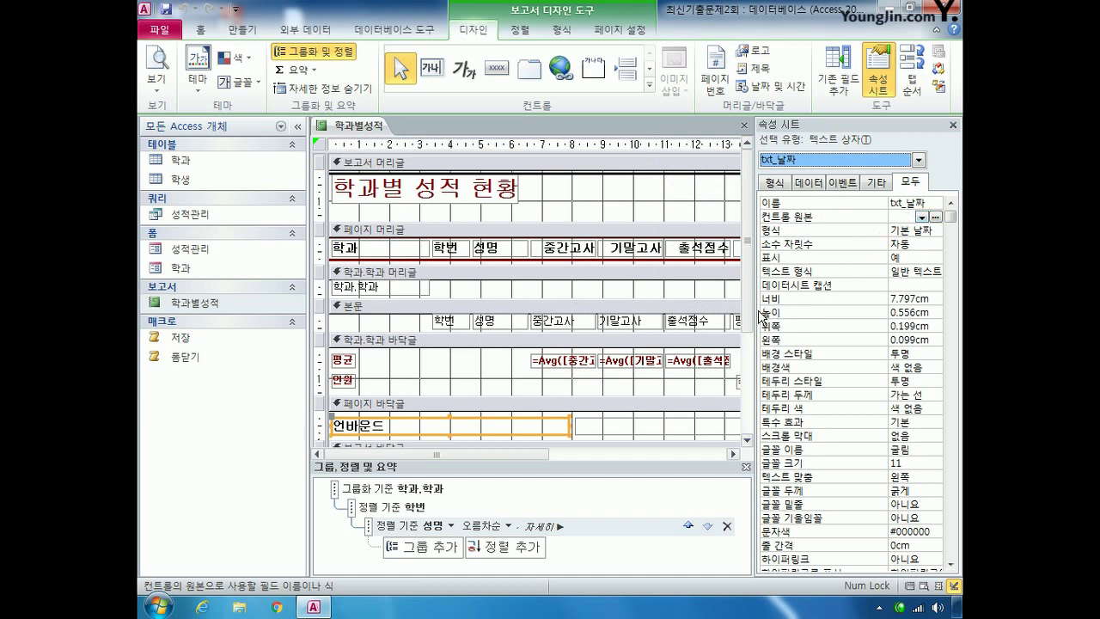
pyautogui.moveTo(757, 319); pyautogui.dragTo(669, 321)
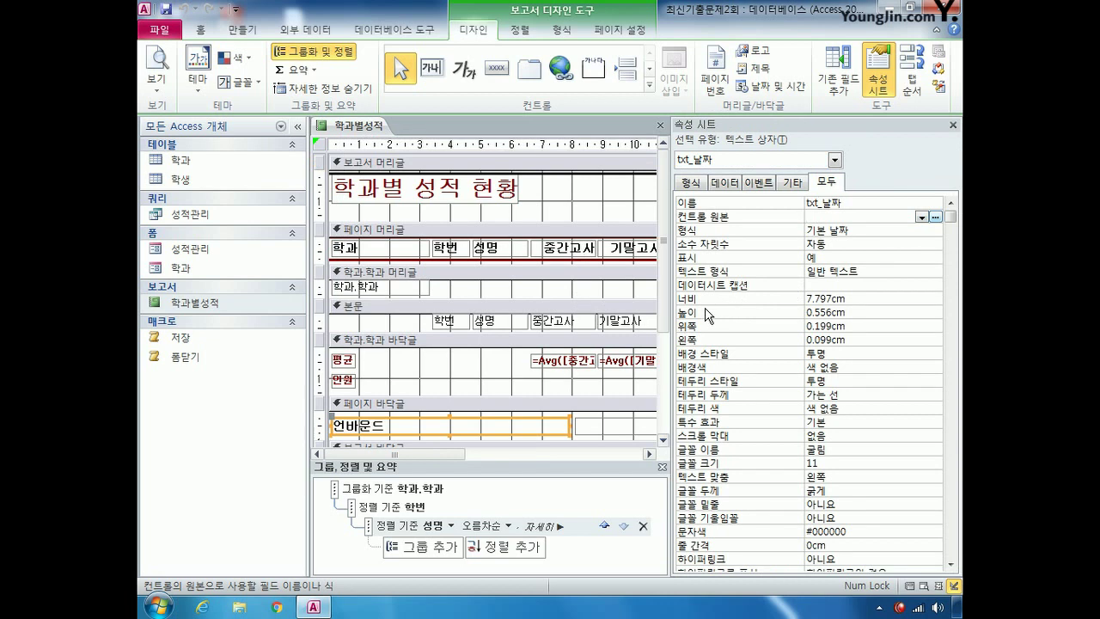
pyautogui.write('=now')
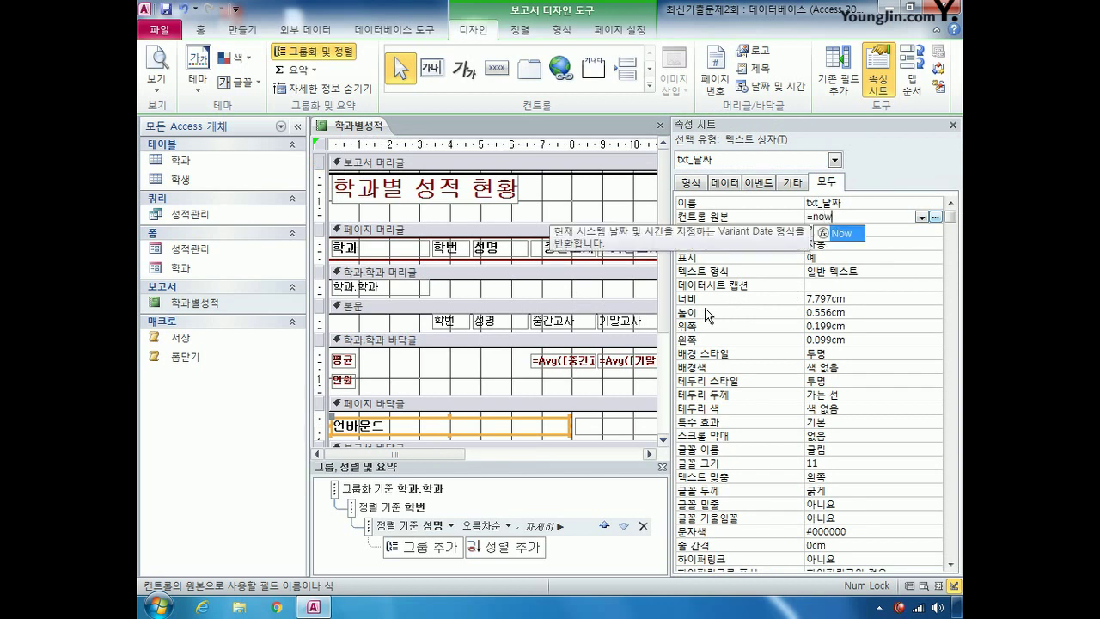
pyautogui.write('()')
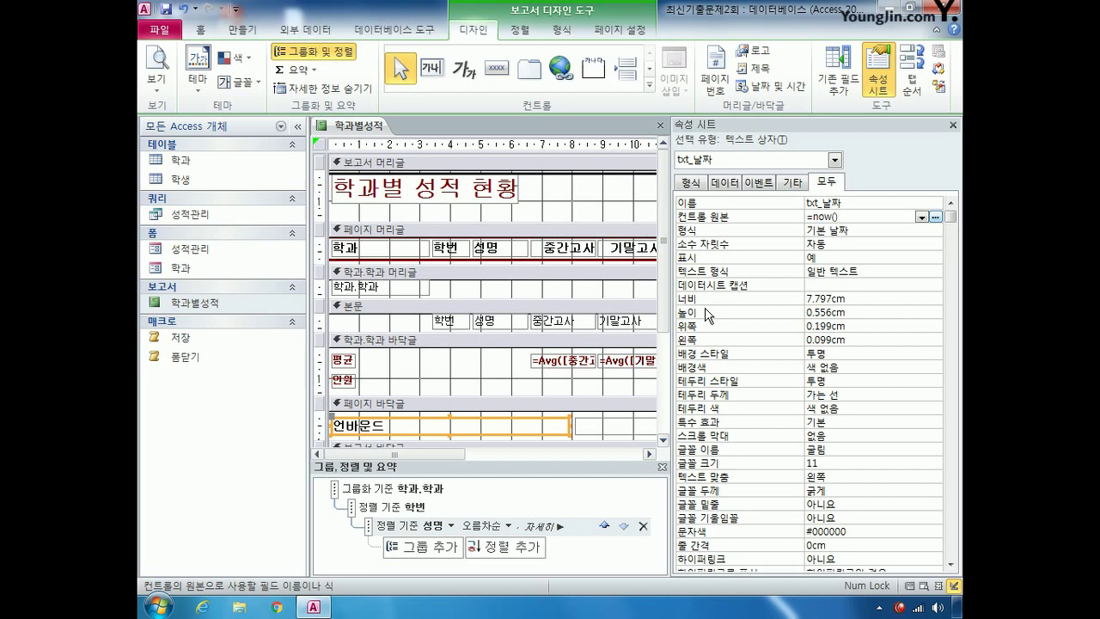
# Step: Set the format of txt_날짜 to yyyy년 mm월 dd일 aaaa ampm h:nn:ss
pyautogui.click(854, 230)
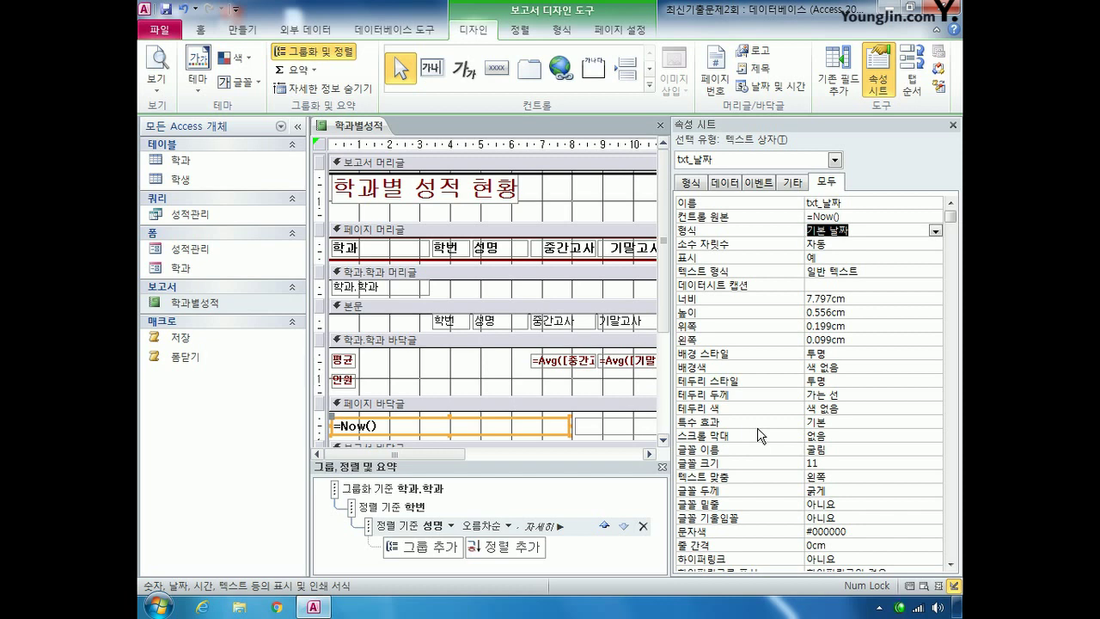
pyautogui.write('y')
pyautogui.write('yyy')
pyautogui.write('년')
pyautogui.write(' mm')
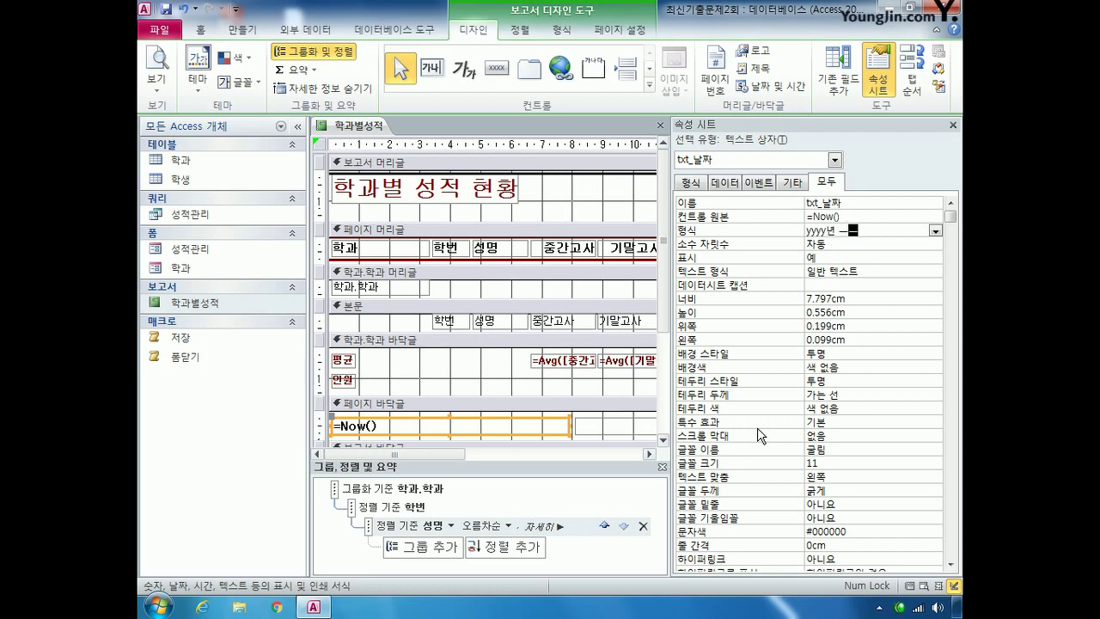
pyautogui.write('월 dd일 aaaa ampm')
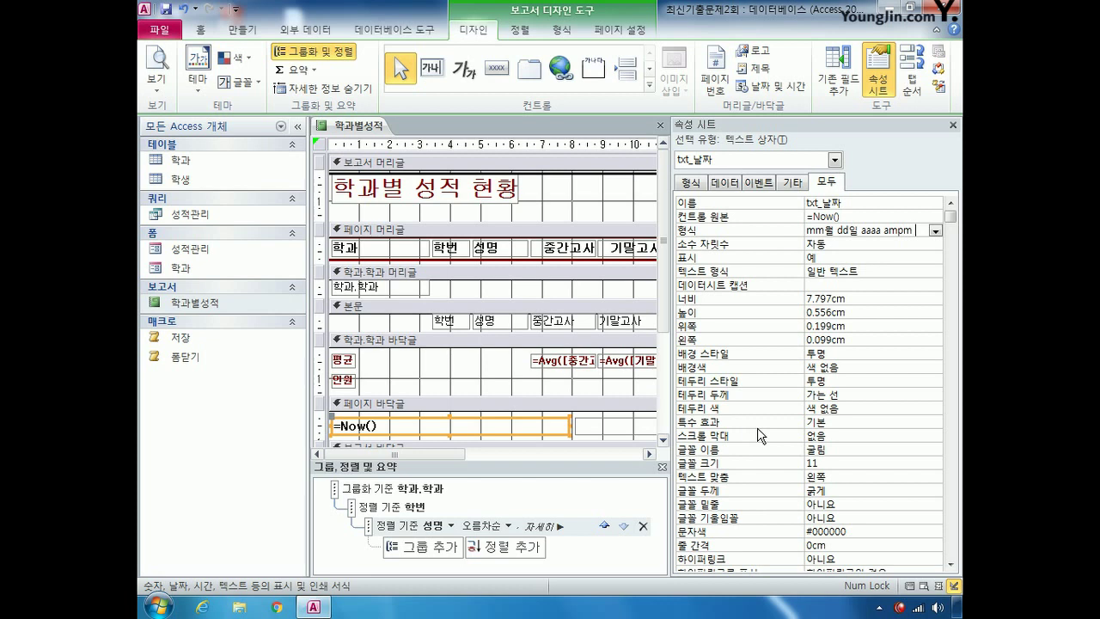
pyautogui.write(' h:nn')
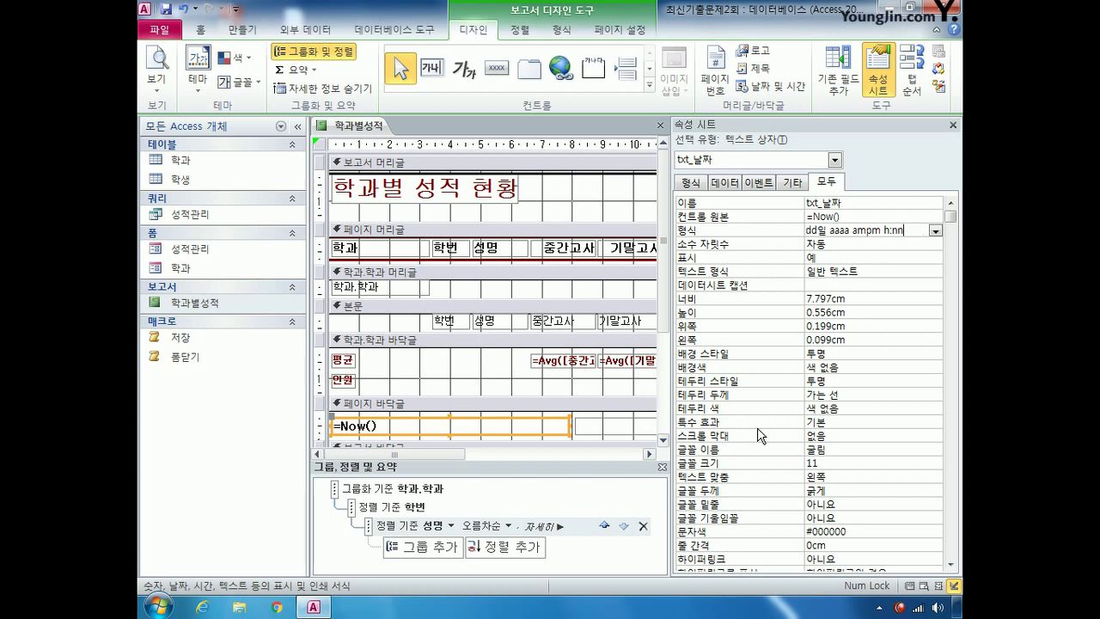
pyautogui.write(':ss')
# Step: Set the control source of txt_페이지 to =[pages] & " 페이지 중 " & [page] & " 페이지" using the zoom editor
pyautogui.click(835, 161)
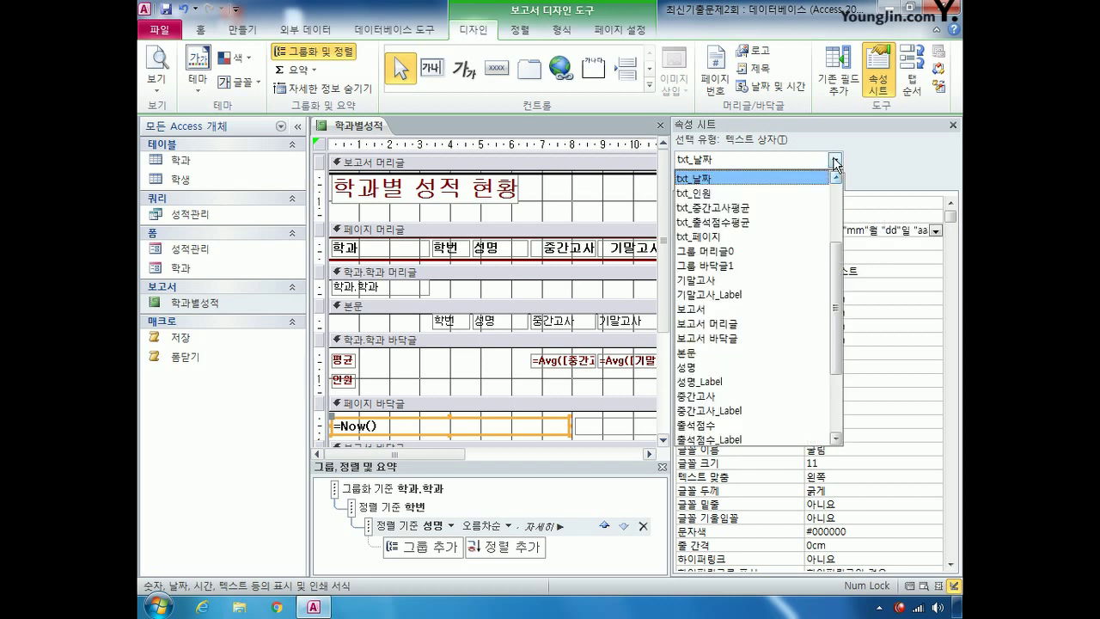
pyautogui.click(761, 237)
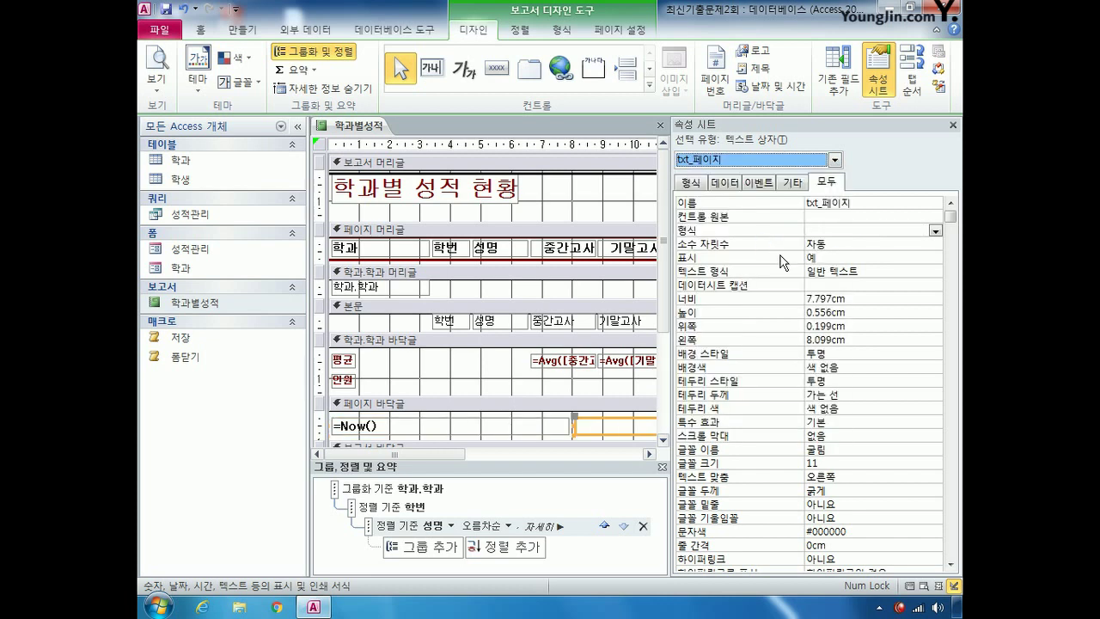
pyautogui.click(823, 217)
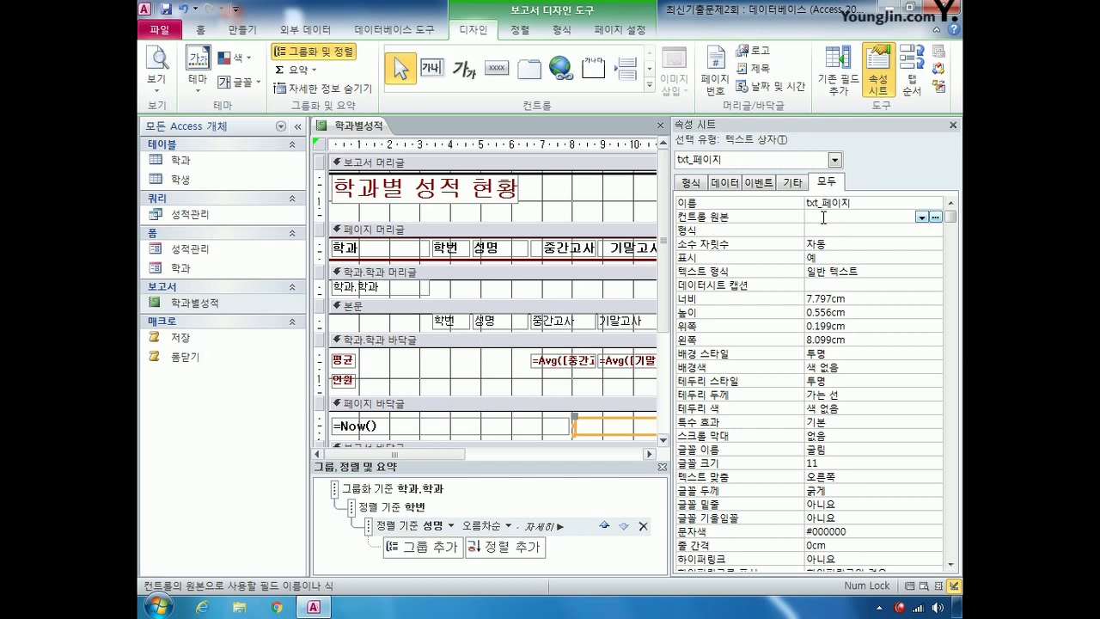
pyautogui.rightClick(822, 216)
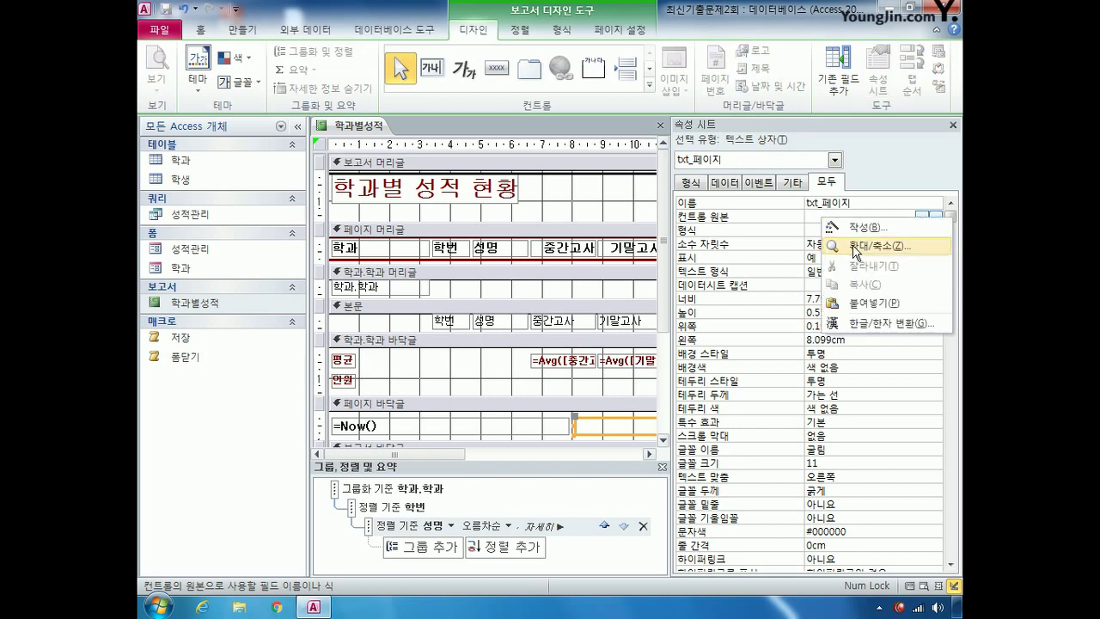
pyautogui.click(853, 251)
pyautogui.write('=[')
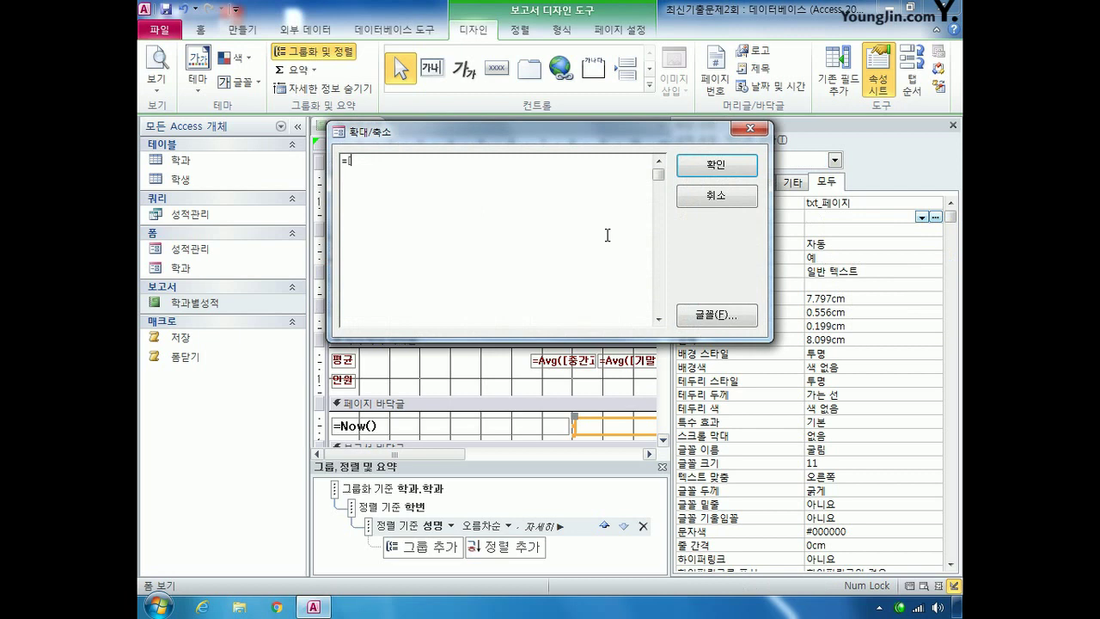
pyautogui.write('page')
pyautogui.write('s]')
pyautogui.write(' & ')
pyautogui.write('" vp')
pyautogui.press('BackSpace')
pyautogui.press('BackSpace')
pyautogui.write('페이지')
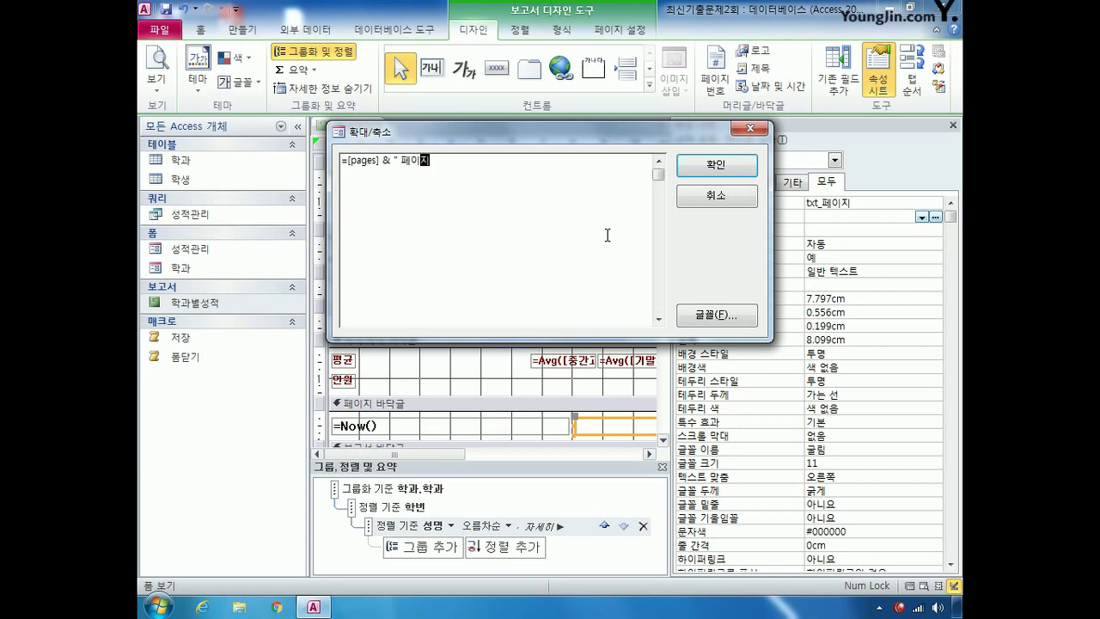
pyautogui.write(' 중 " & [page] & " 쪽')
pyautogui.write('이지"')
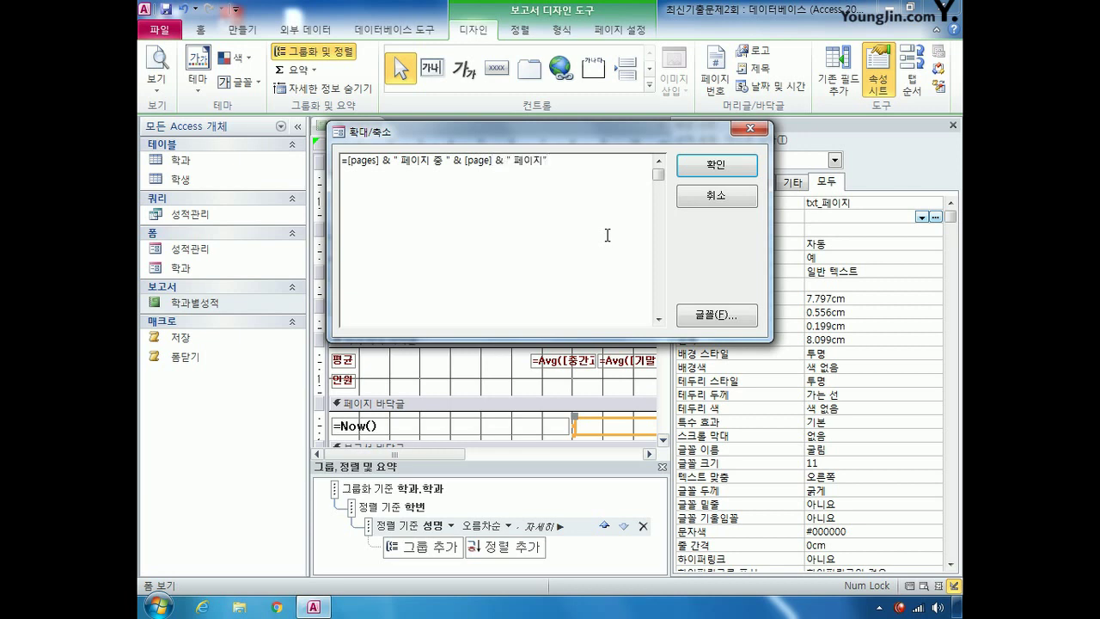
pyautogui.click(716, 166)
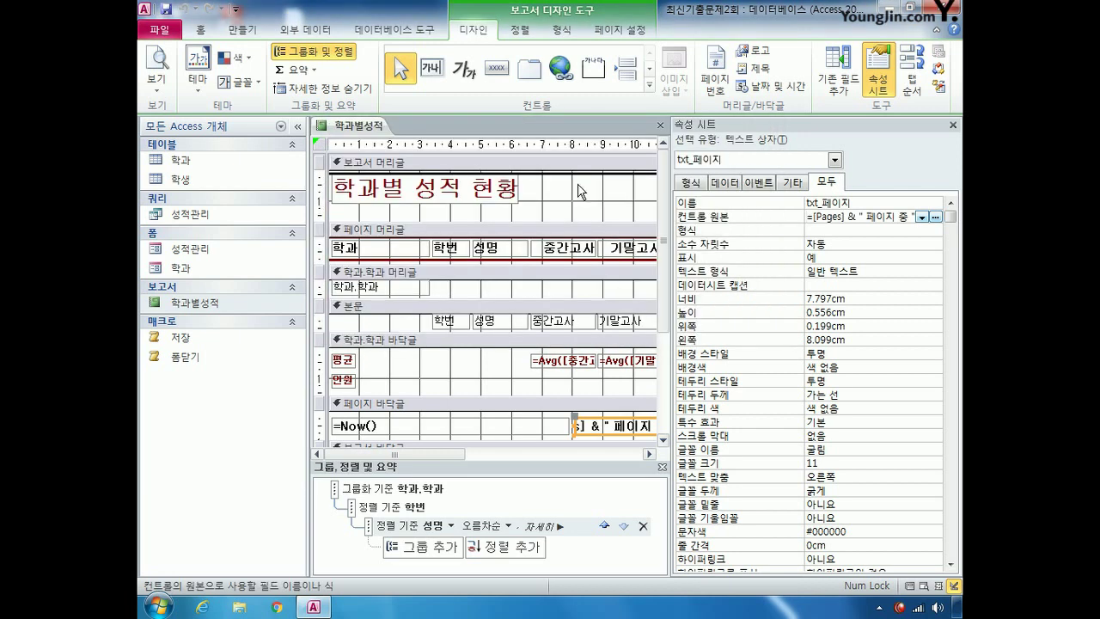
# Step: Close the 학과별성적 report with its changes saved and open the 성적관리 form in design view
pyautogui.click(660, 129)
pyautogui.click(453, 347)
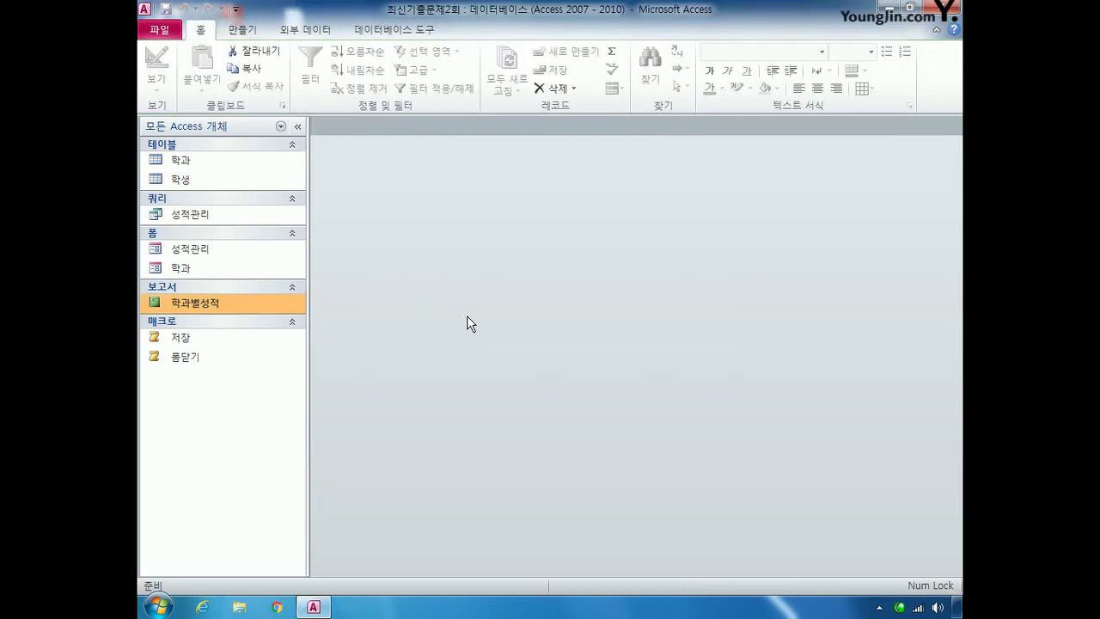
pyautogui.rightClick(264, 248)
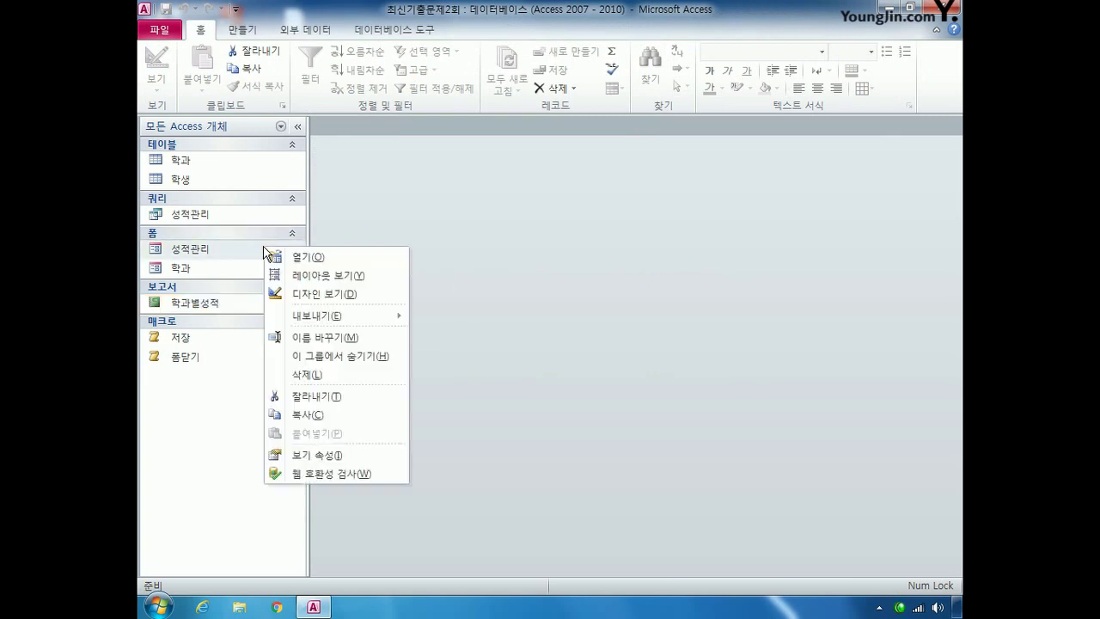
pyautogui.click(336, 300)
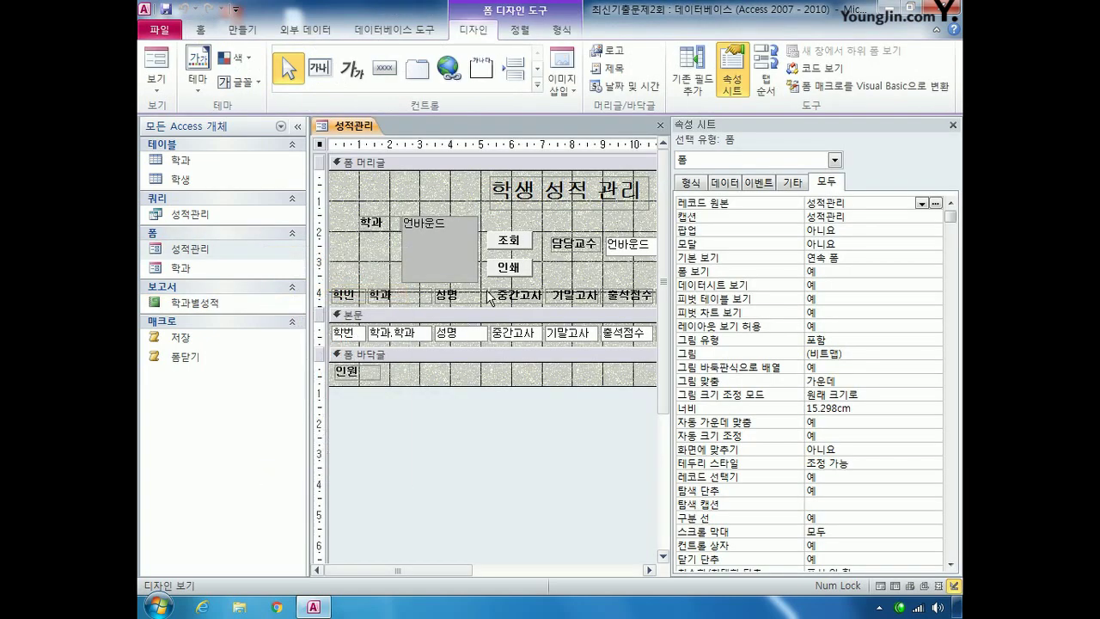
# Step: Create a new macro containing an ApplyFilter action for the form's 조회 button
pyautogui.click(513, 244)
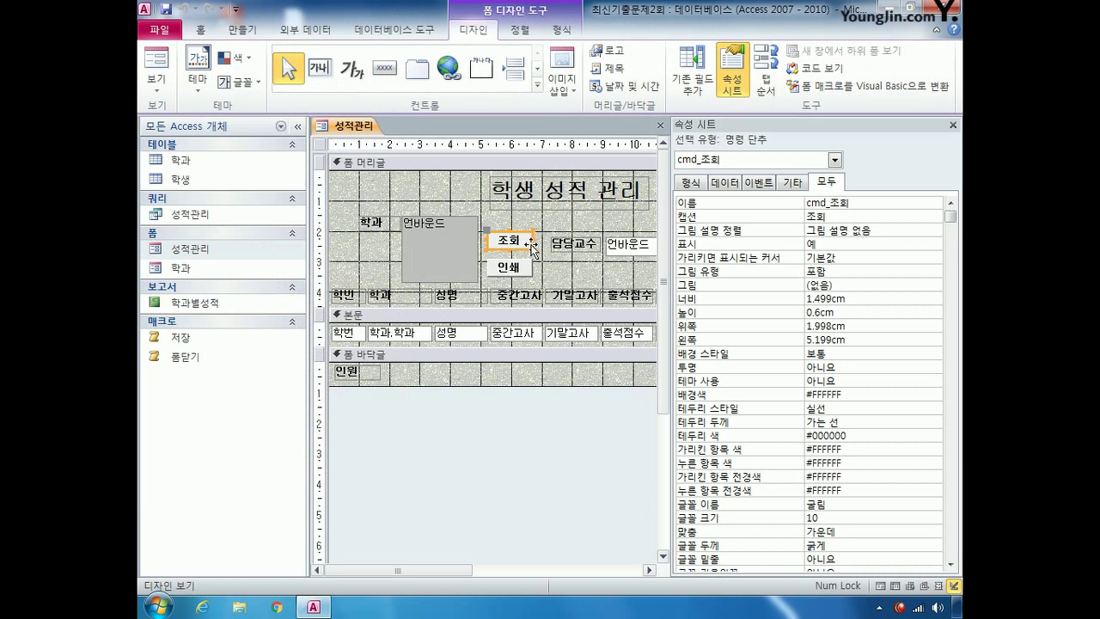
pyautogui.scroll(3, 488, 36)
pyautogui.click(898, 69)
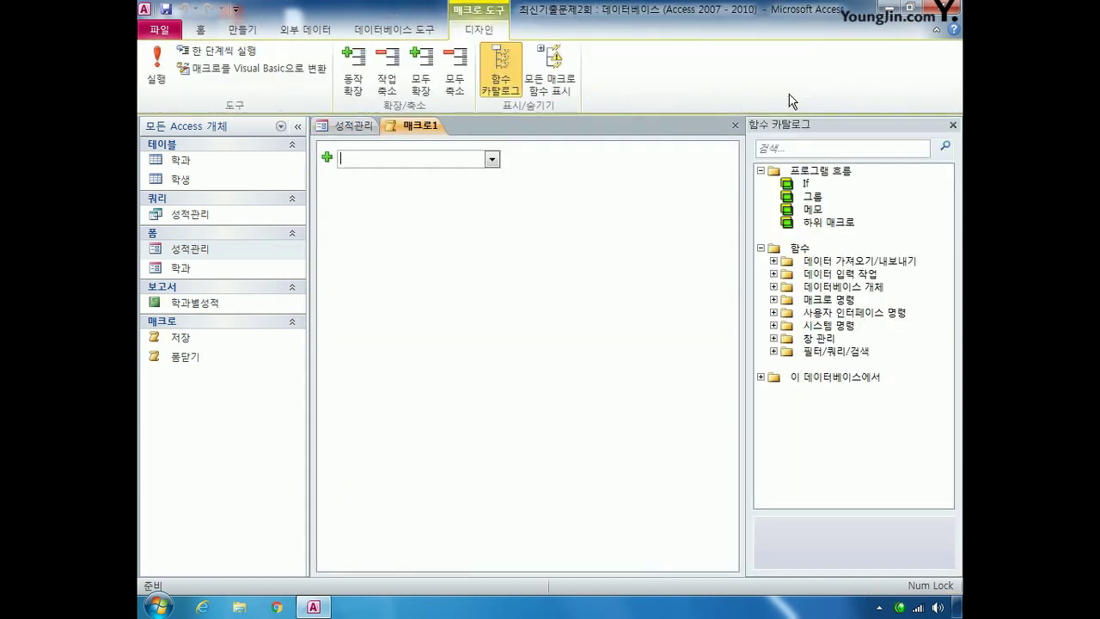
pyautogui.click(493, 159)
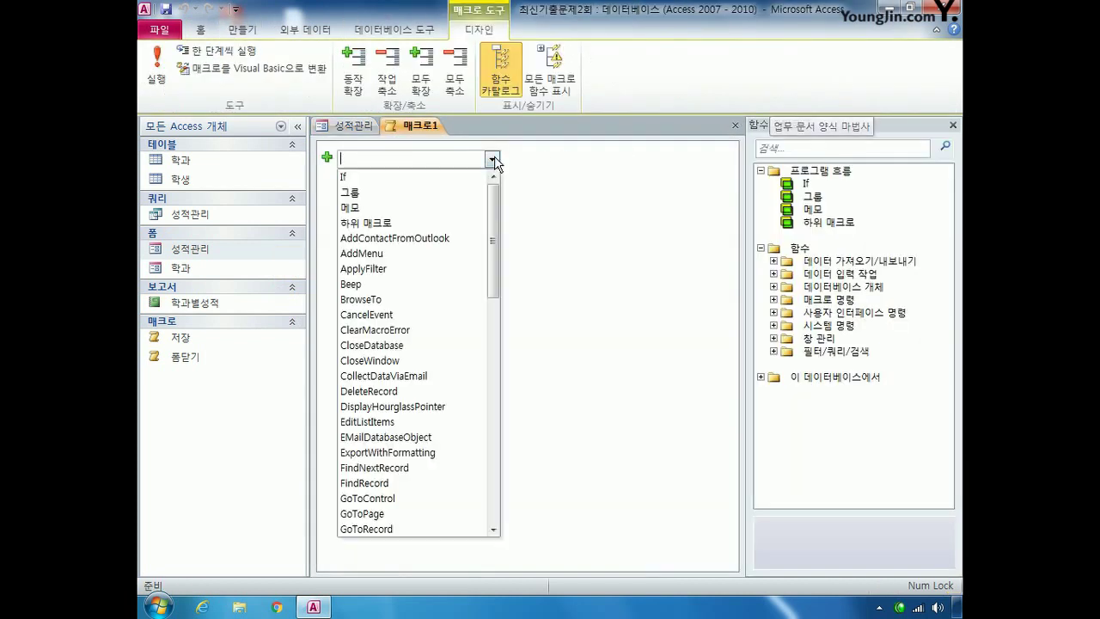
pyautogui.click(433, 273)
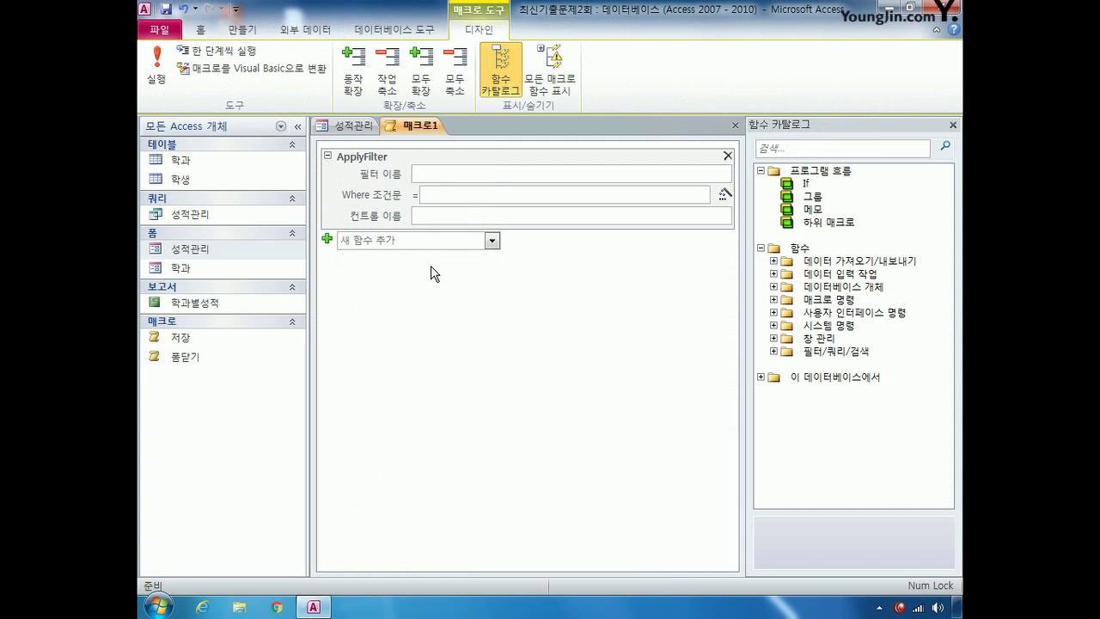
# Step: Check the row source of lst학과, then start the filter's Where condition in the expression builder with Forms![성적관리]![lst학과]
pyautogui.click(357, 127)
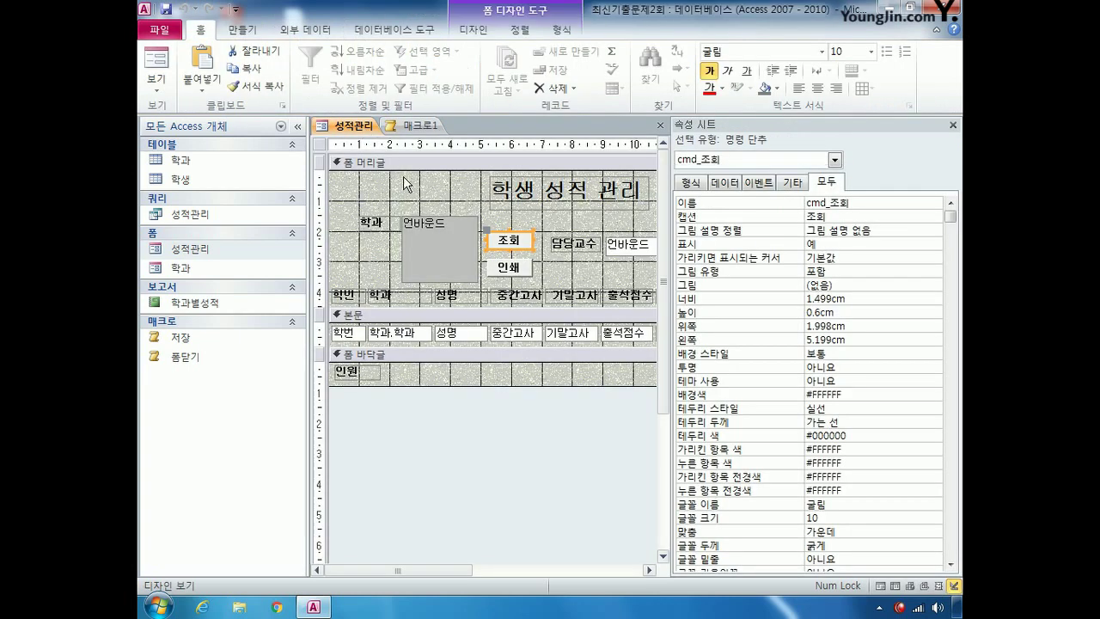
pyautogui.click(732, 186)
pyautogui.click(885, 218)
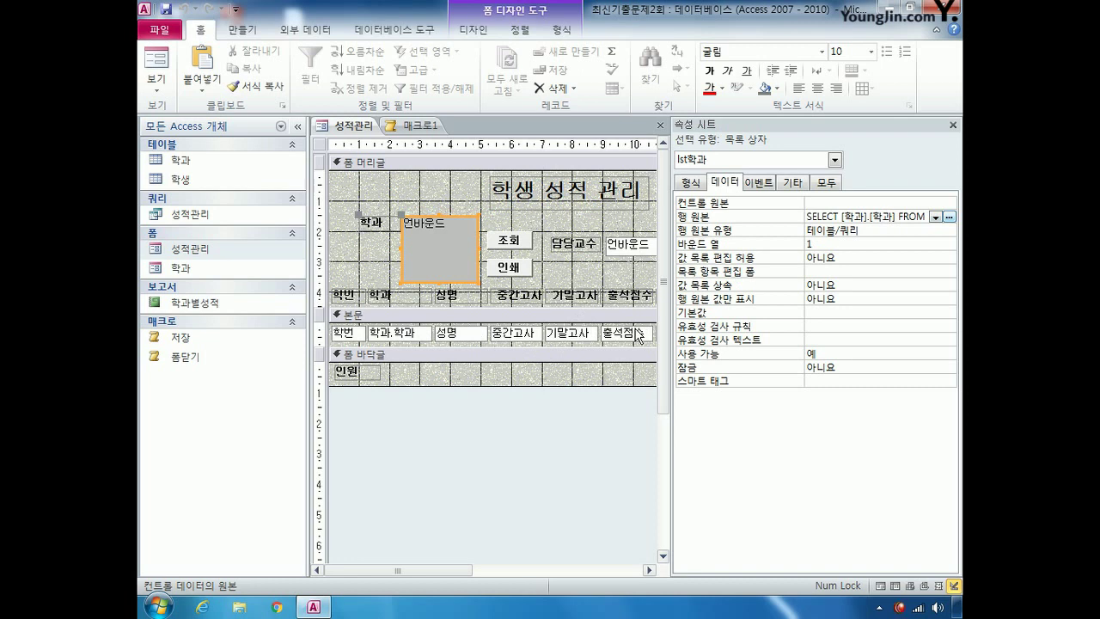
pyautogui.click(421, 129)
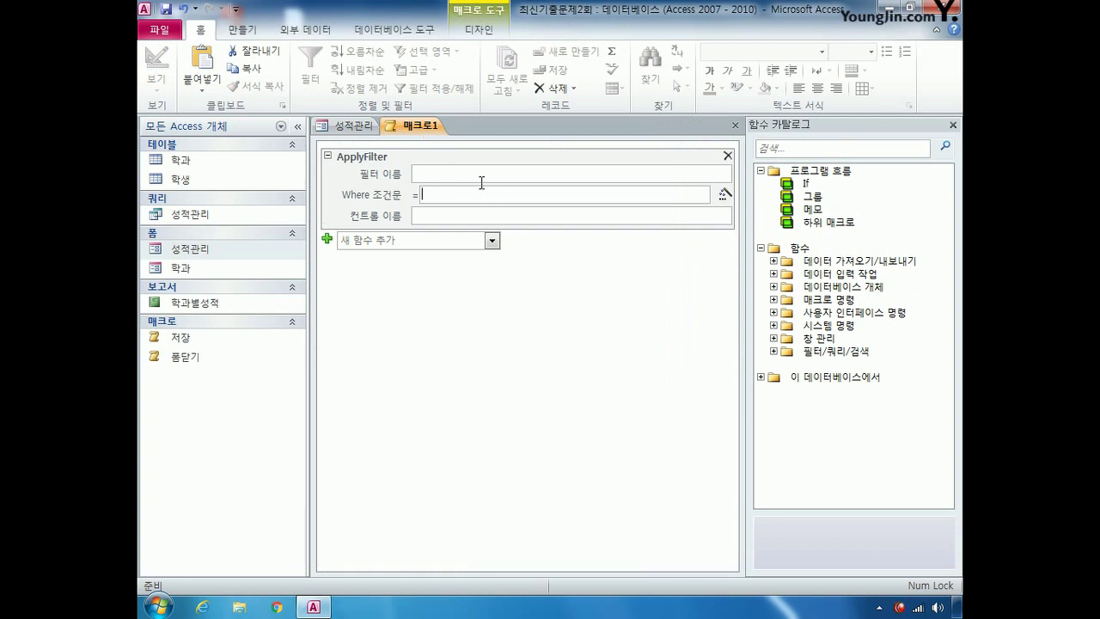
pyautogui.click(724, 198)
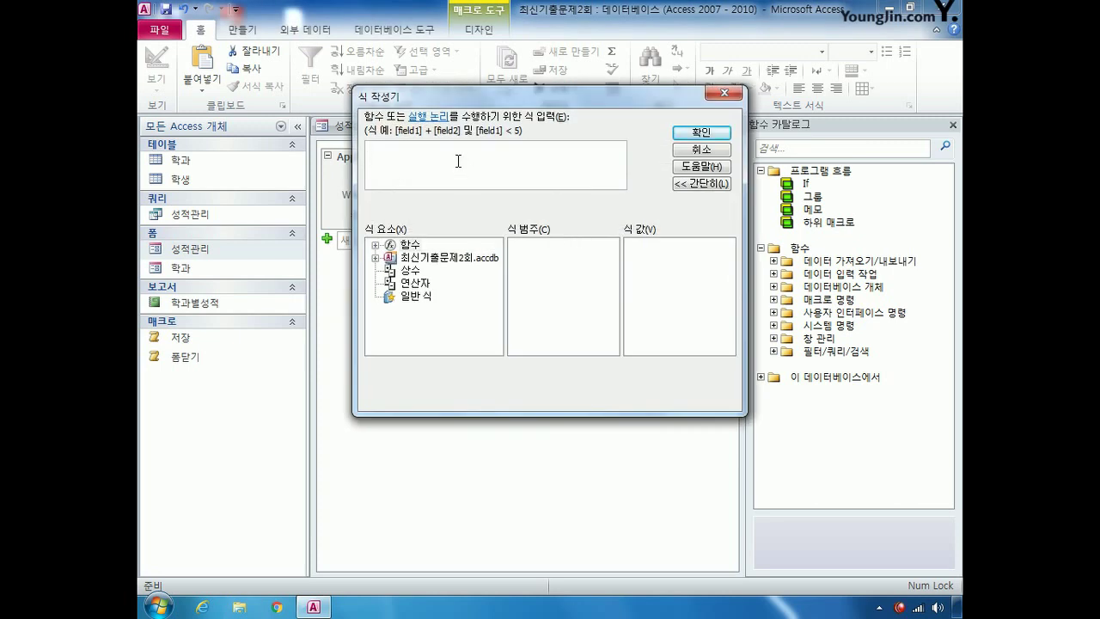
pyautogui.click(376, 257)
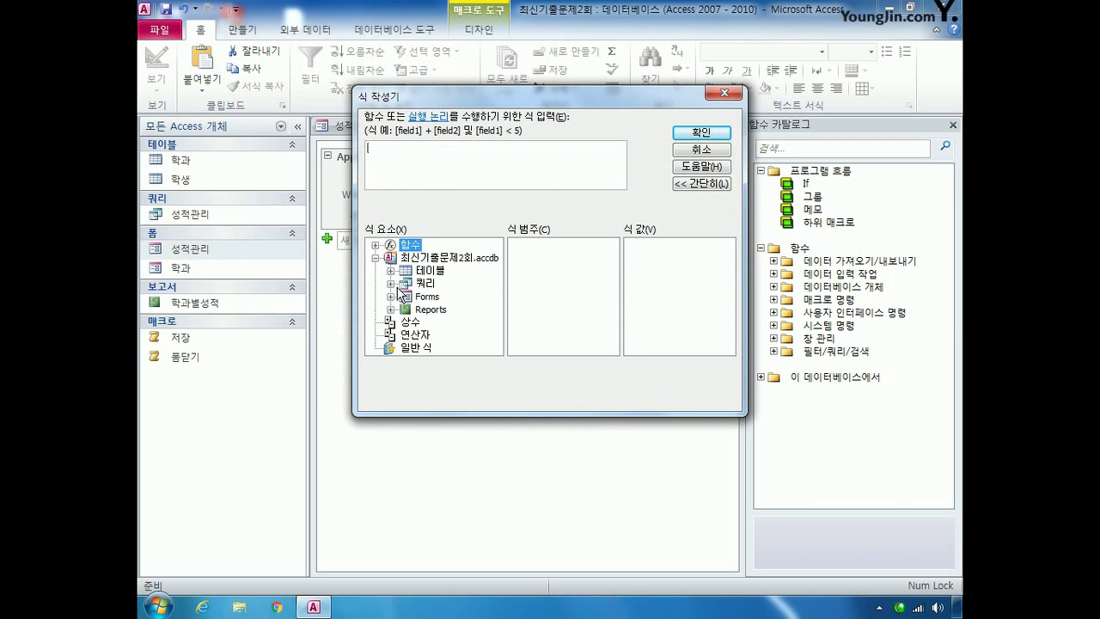
pyautogui.click(391, 296)
pyautogui.click(405, 322)
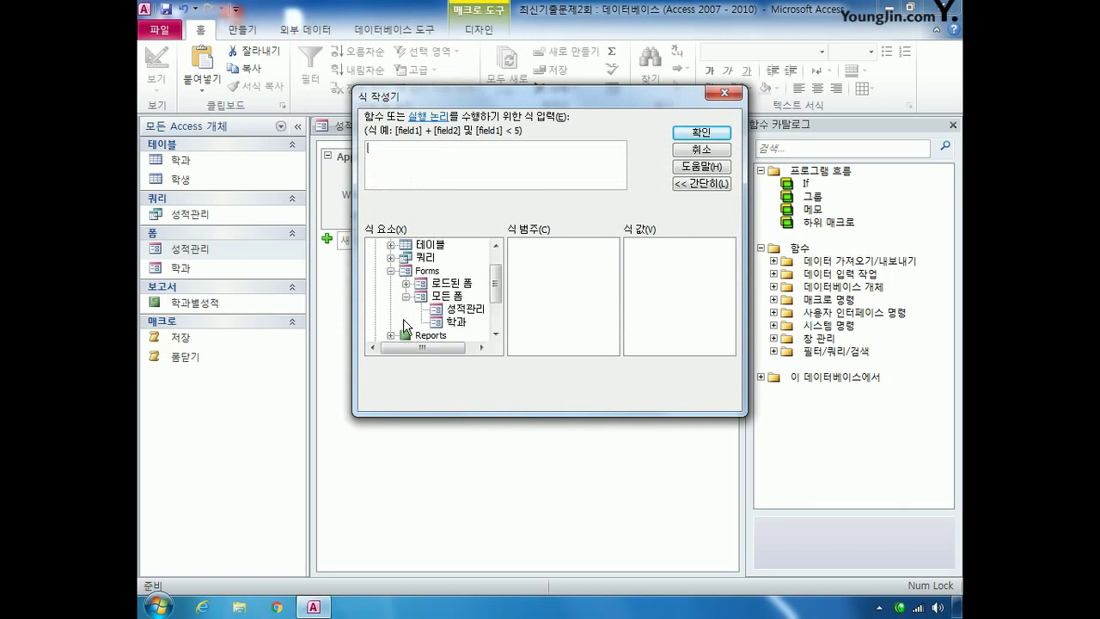
pyautogui.click(456, 309)
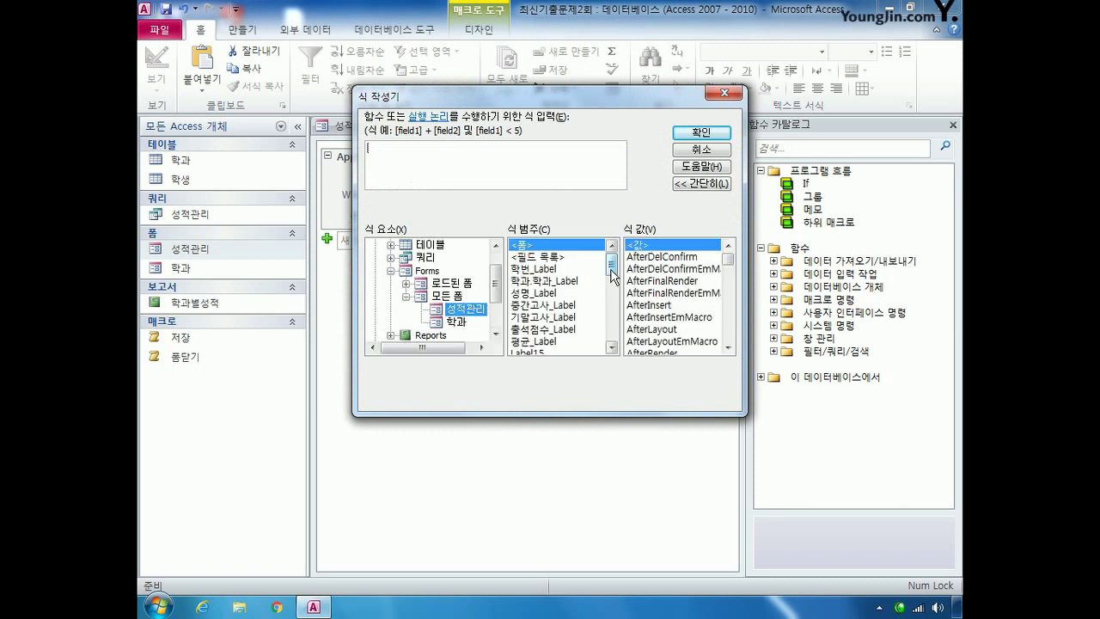
pyautogui.moveTo(613, 275); pyautogui.dragTo(609, 314)
pyautogui.doubleClick(531, 306)
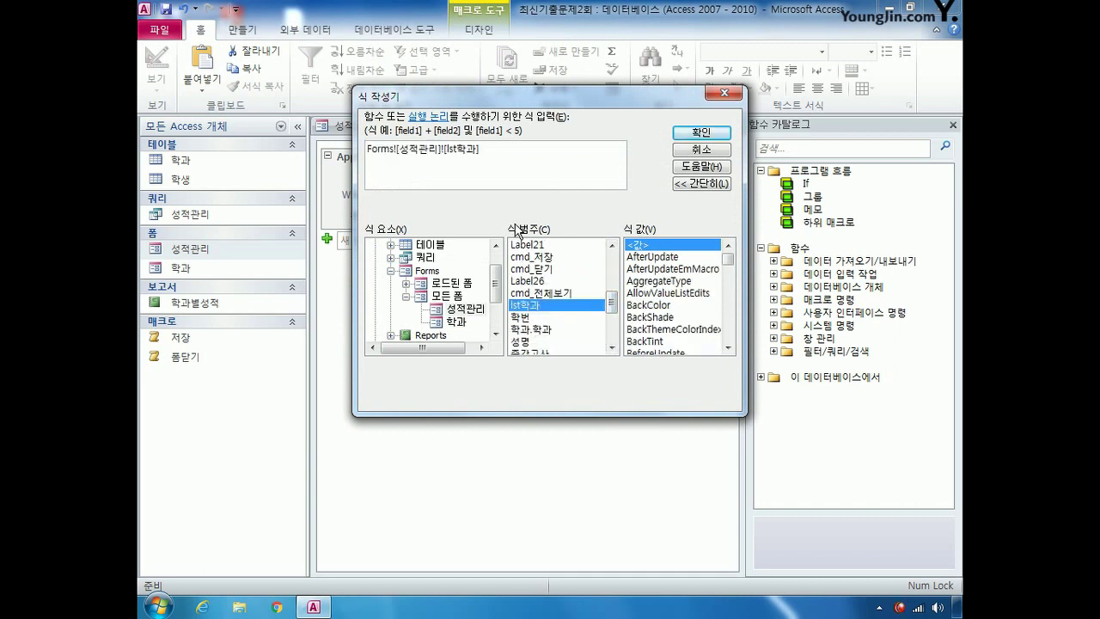
# Step: Complete the Where condition by comparing for equality with the 성적관리 query's field [성적관리]![학과]![학과]
pyautogui.write('=')
pyautogui.click(391, 257)
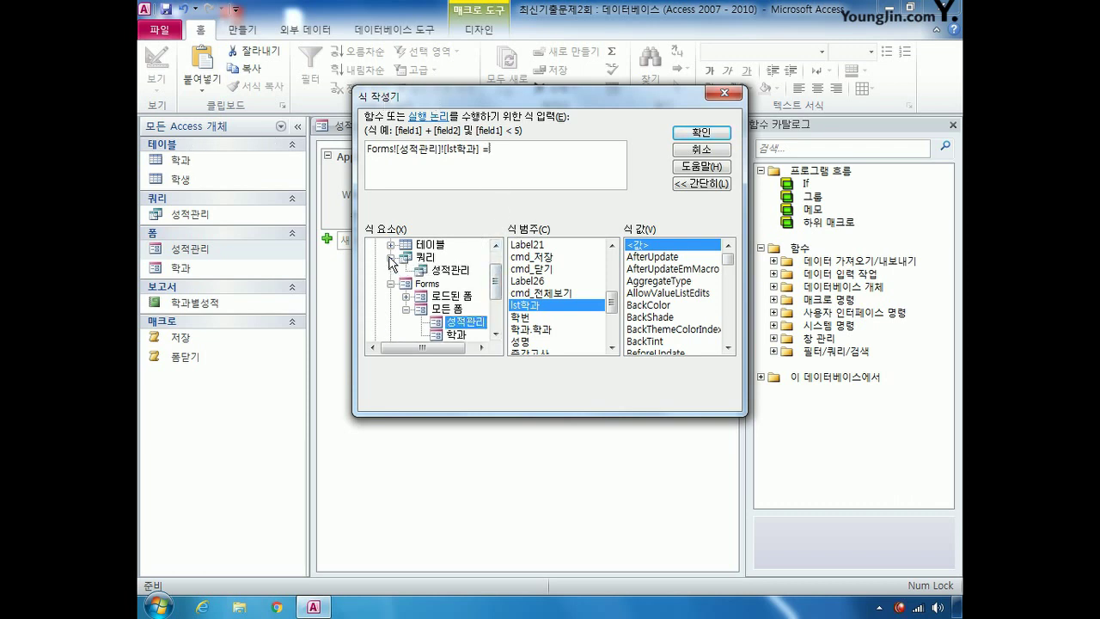
pyautogui.click(450, 270)
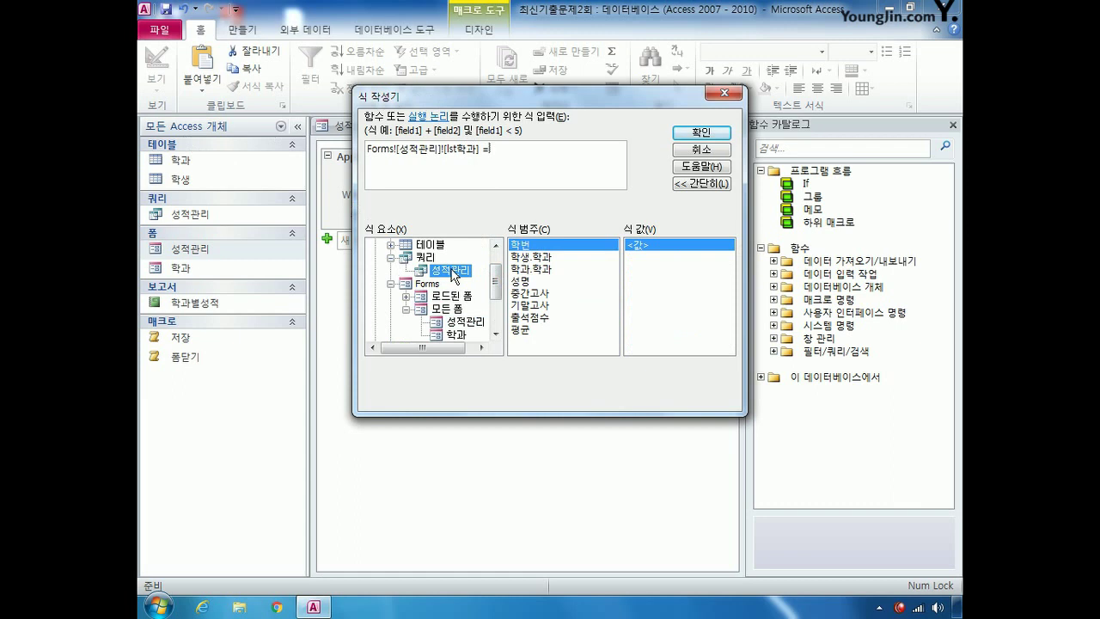
pyautogui.doubleClick(537, 269)
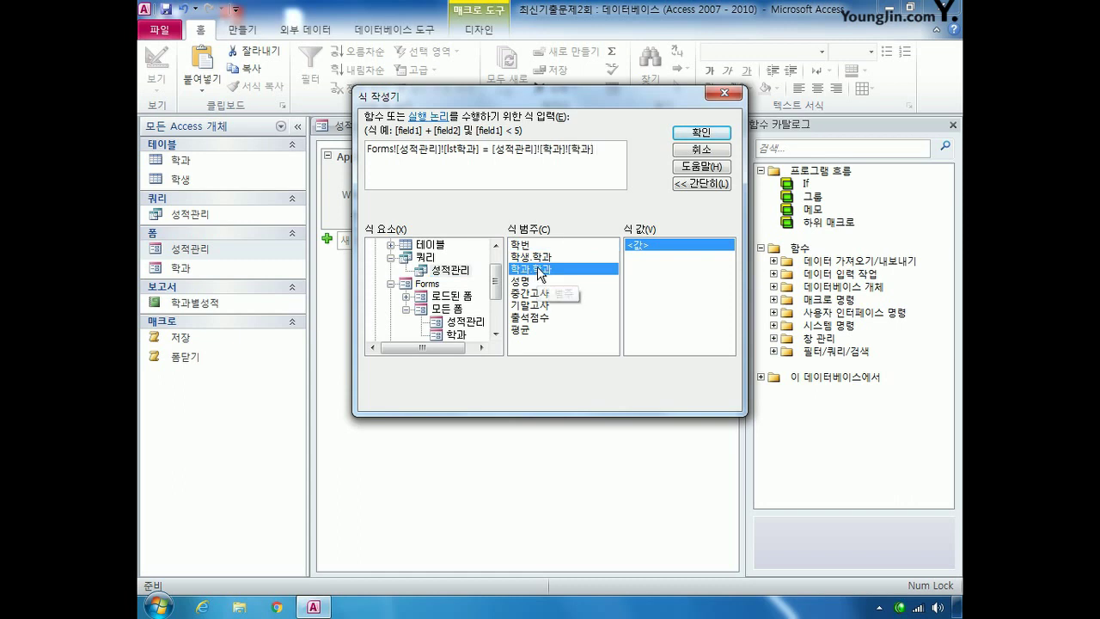
pyautogui.click(702, 133)
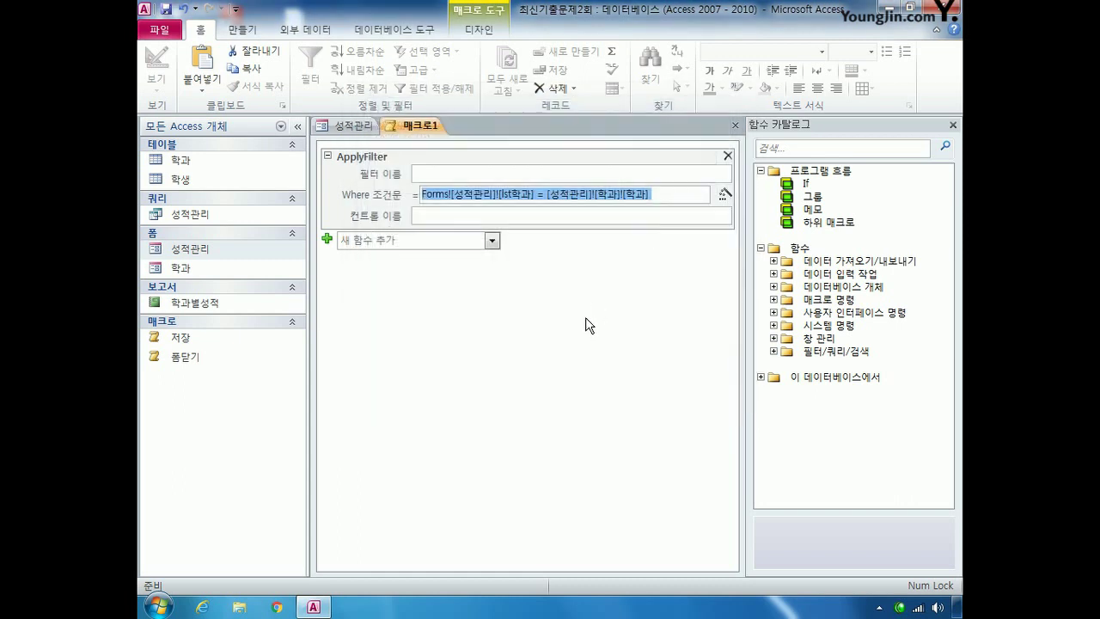
# Step: Close the new macro and save it under the name 조회
pyautogui.click(739, 127)
pyautogui.click(453, 343)
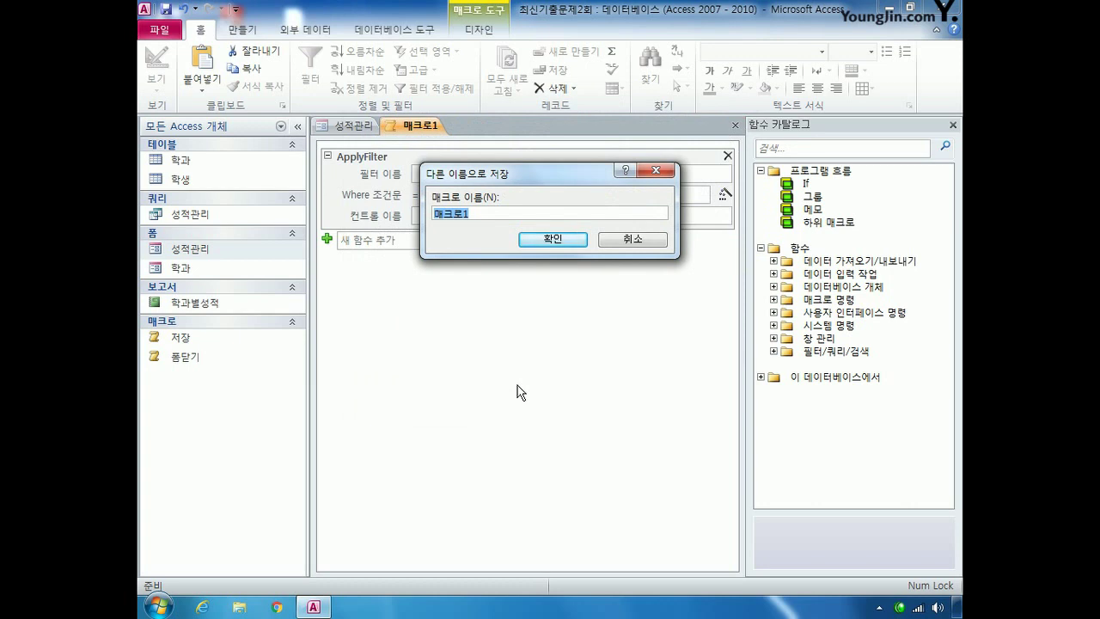
pyautogui.write('조회')
pyautogui.press('Return')
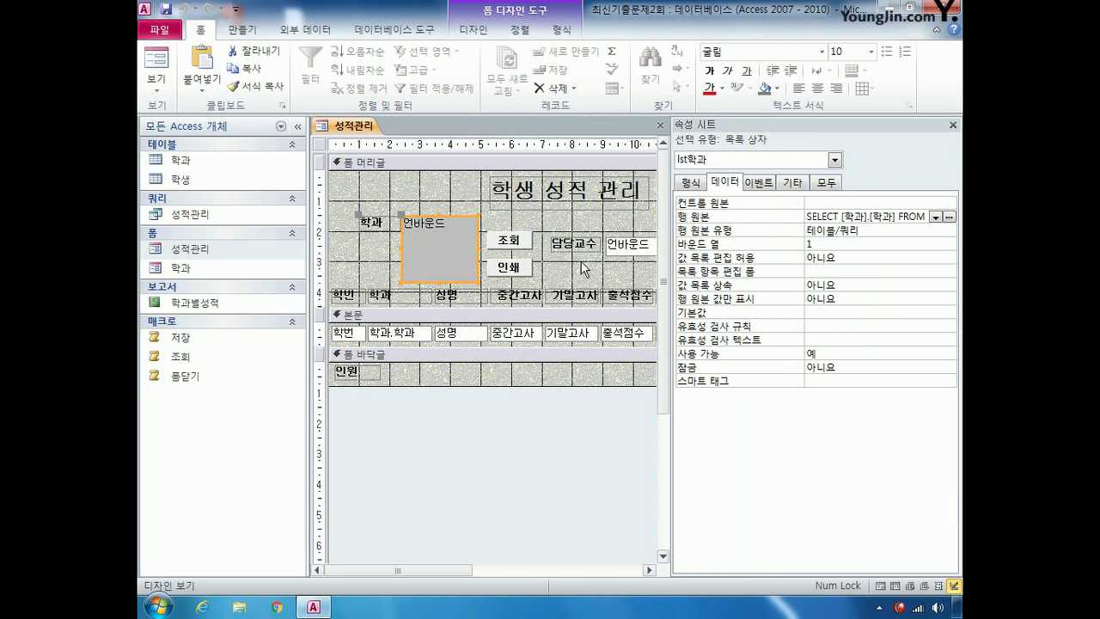
# Step: Set the On Click event of the cmd_조회 button to the 조회 macro
pyautogui.click(517, 239)
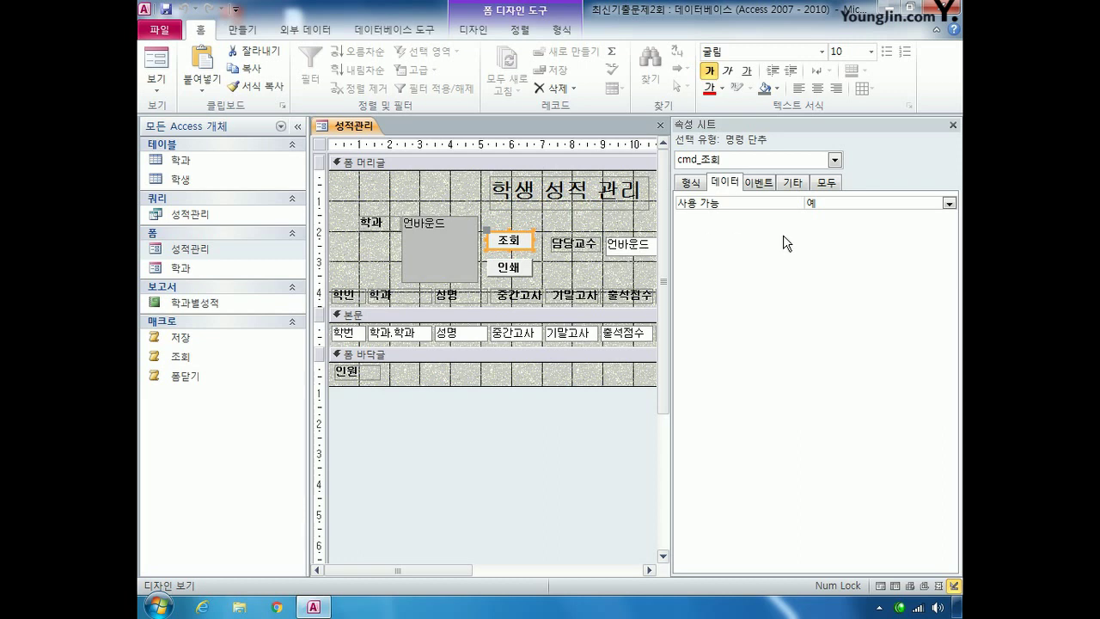
pyautogui.click(759, 182)
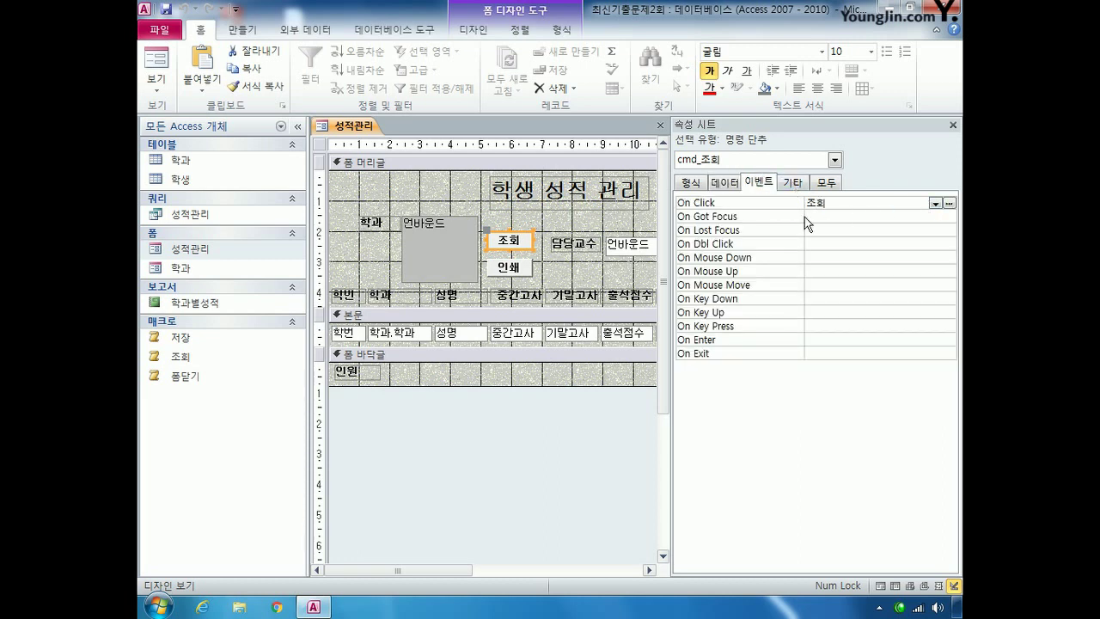
pyautogui.click(935, 203)
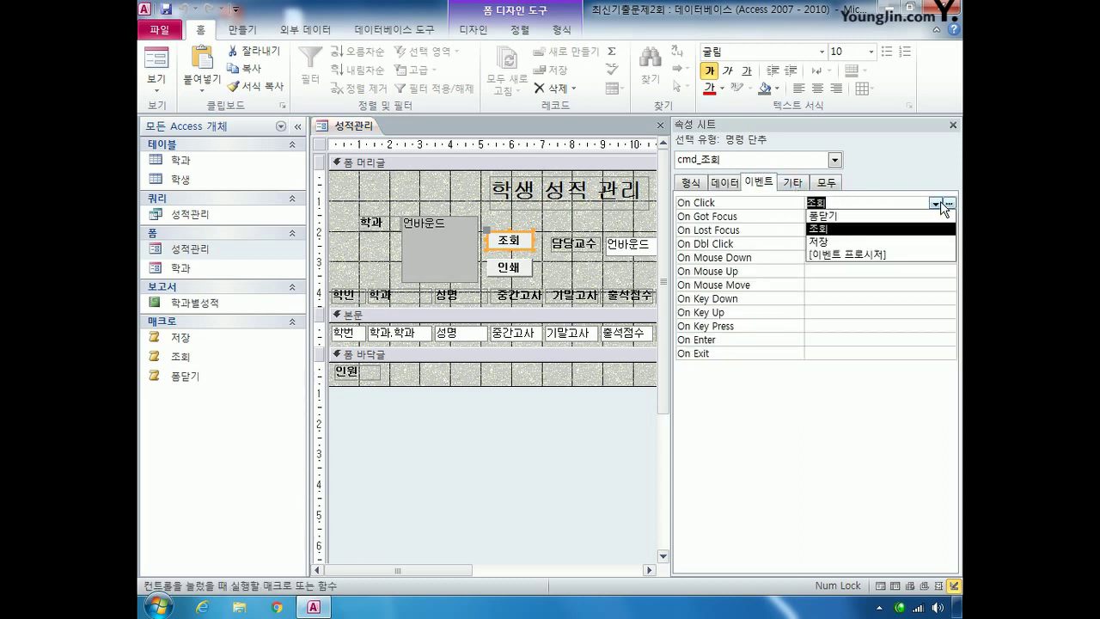
pyautogui.click(832, 230)
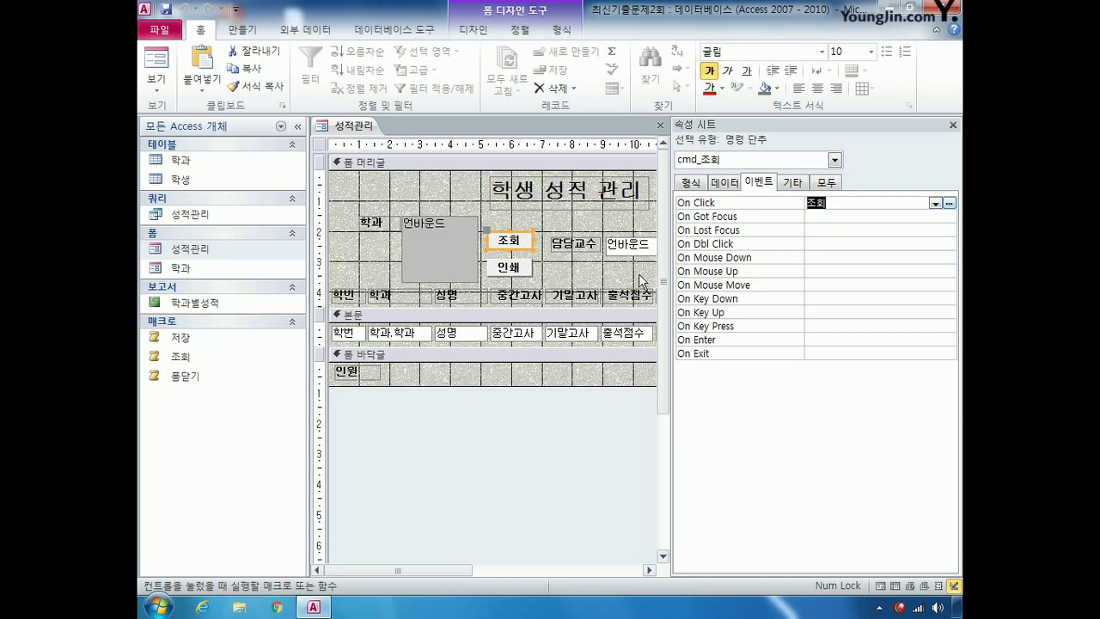
# Step: Create a new macro with an OpenReport action that opens the 학과별성적 report
pyautogui.click(516, 271)
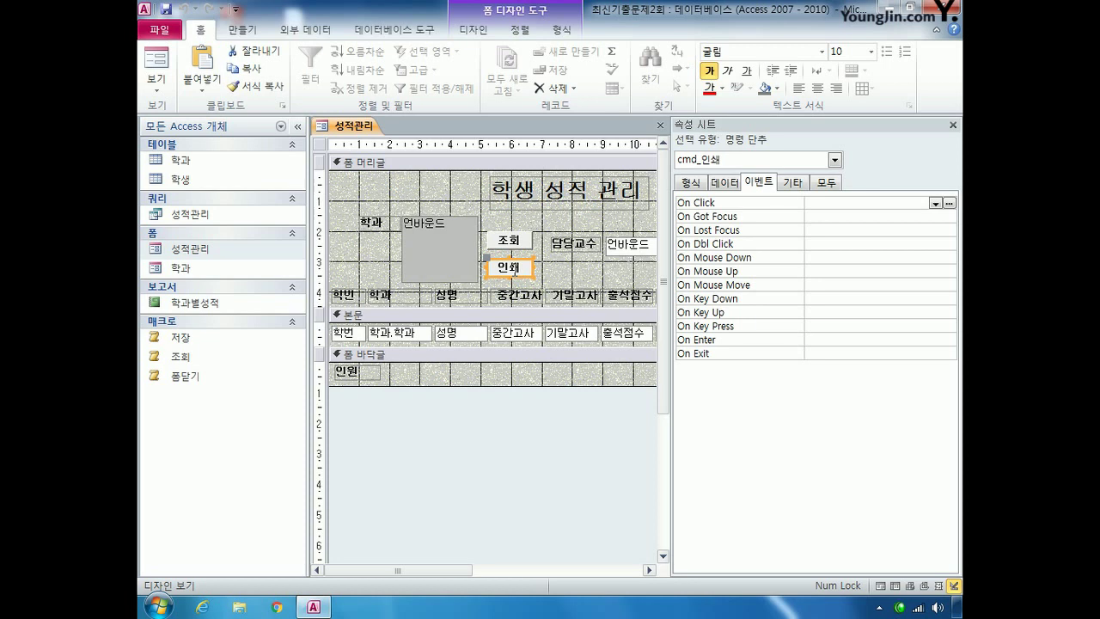
pyautogui.click(239, 30)
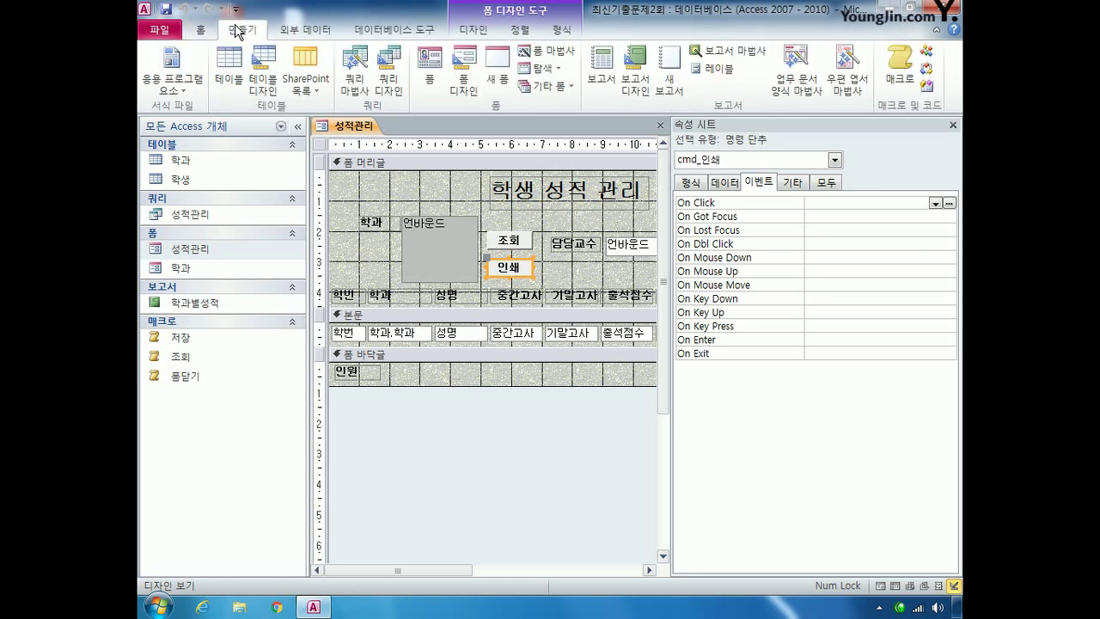
pyautogui.click(902, 82)
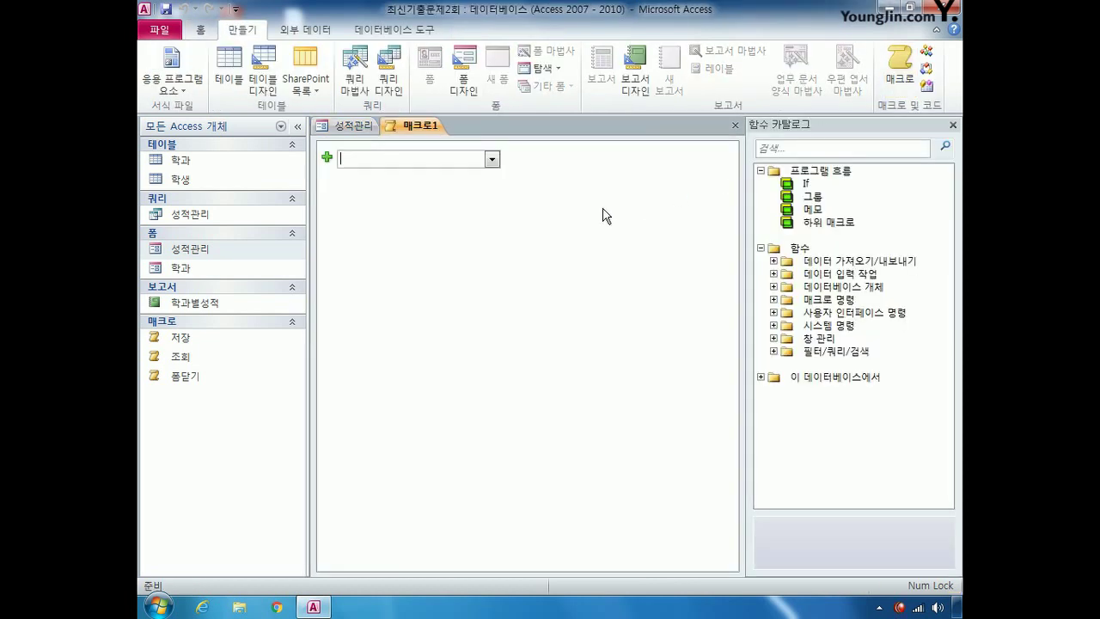
pyautogui.click(492, 159)
pyautogui.moveTo(495, 227); pyautogui.dragTo(495, 322)
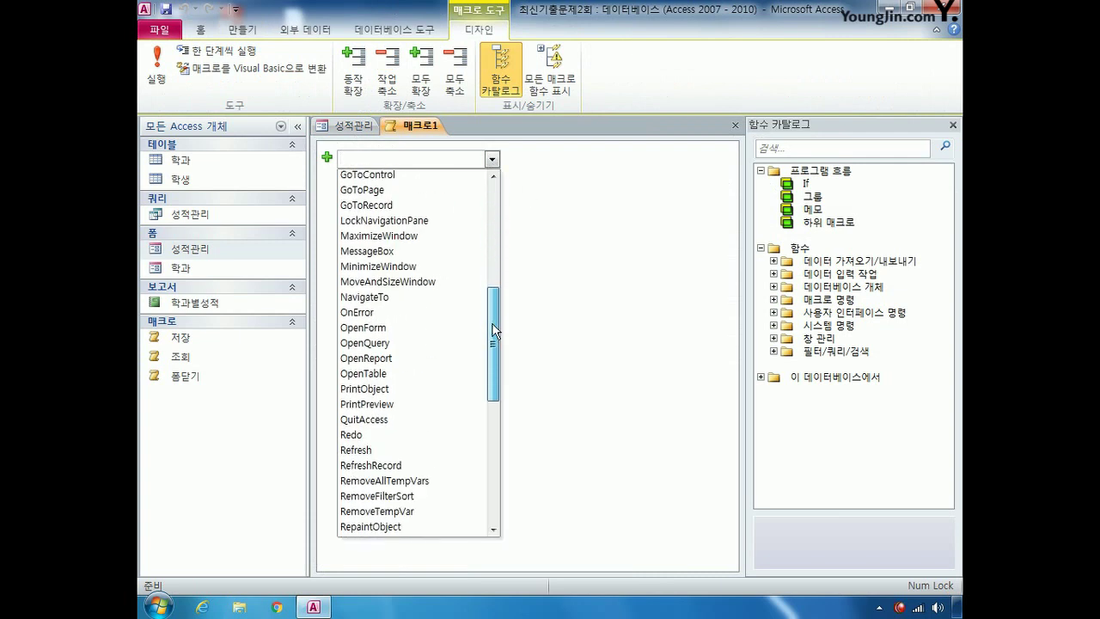
pyautogui.click(413, 354)
pyautogui.click(723, 173)
pyautogui.click(679, 187)
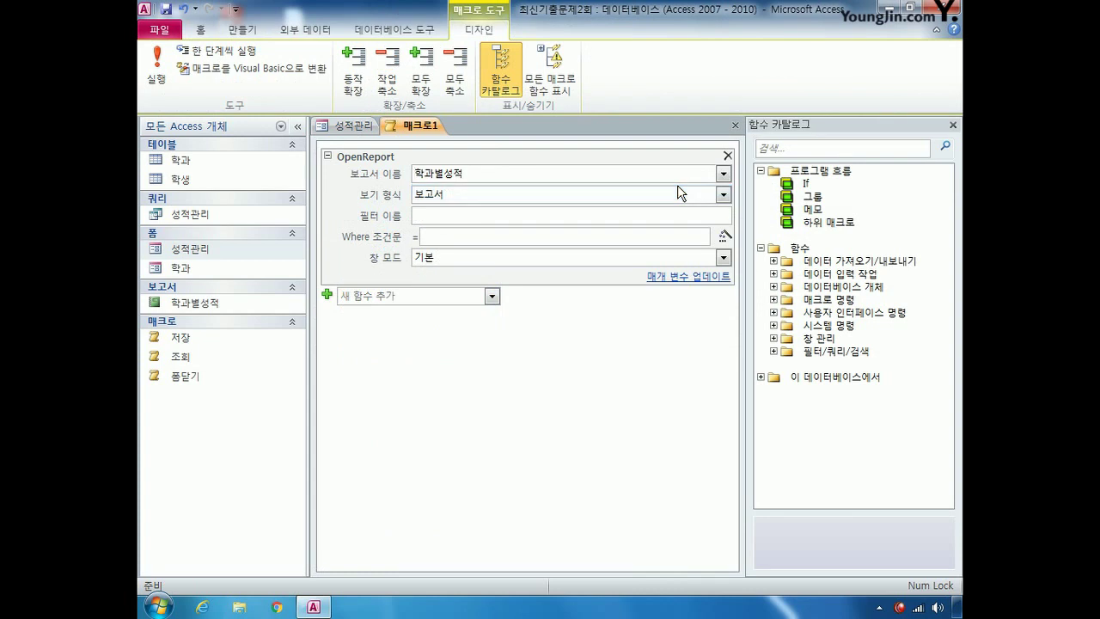
# Step: Set the OpenReport action's view to 인쇄 미리 보기, then close the macro and save it as 인쇄
pyautogui.click(723, 196)
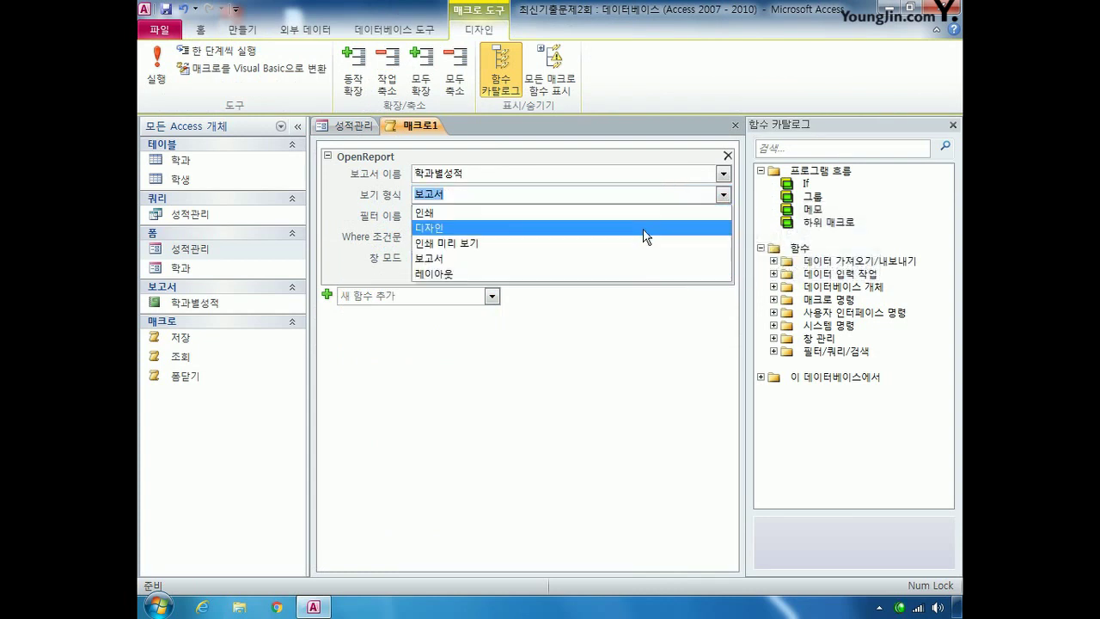
pyautogui.click(619, 244)
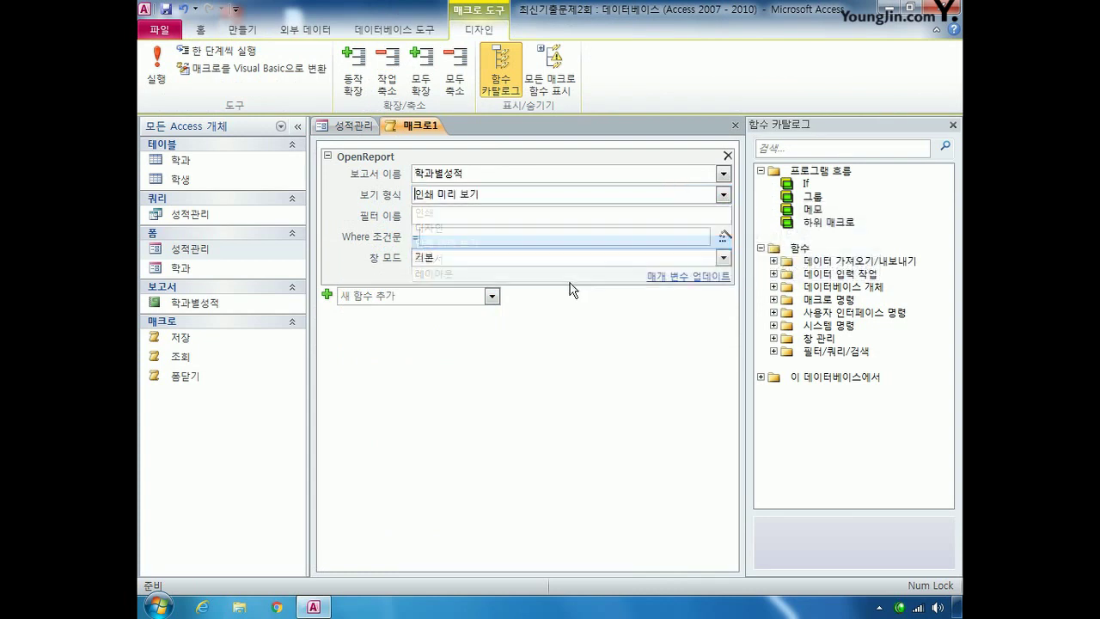
pyautogui.click(735, 125)
pyautogui.click(455, 346)
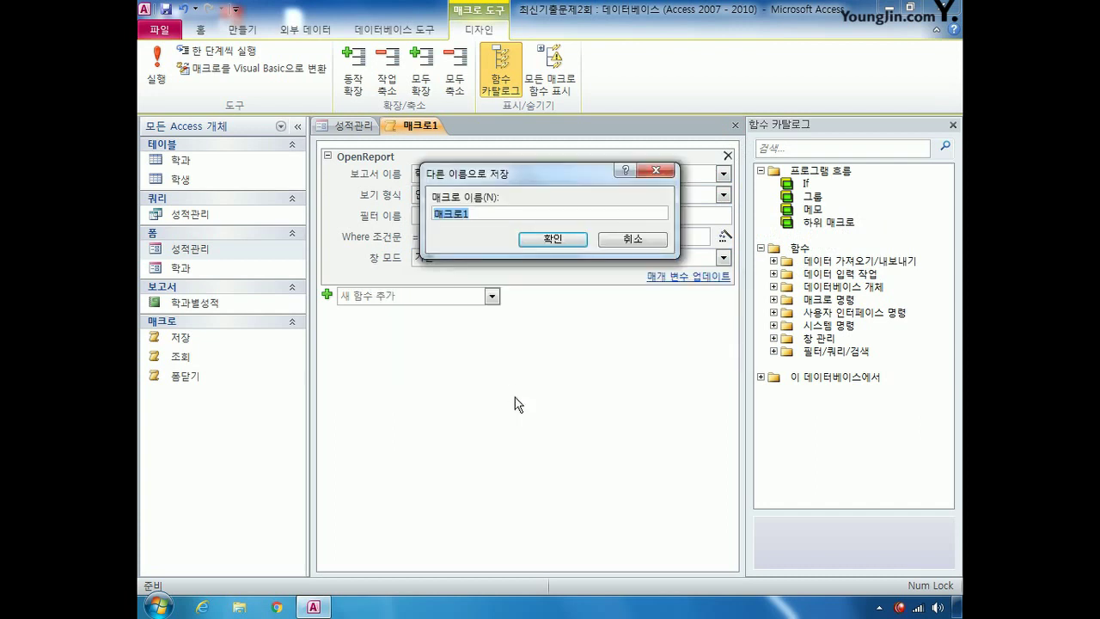
pyautogui.write('인쇄')
pyautogui.press('Return')
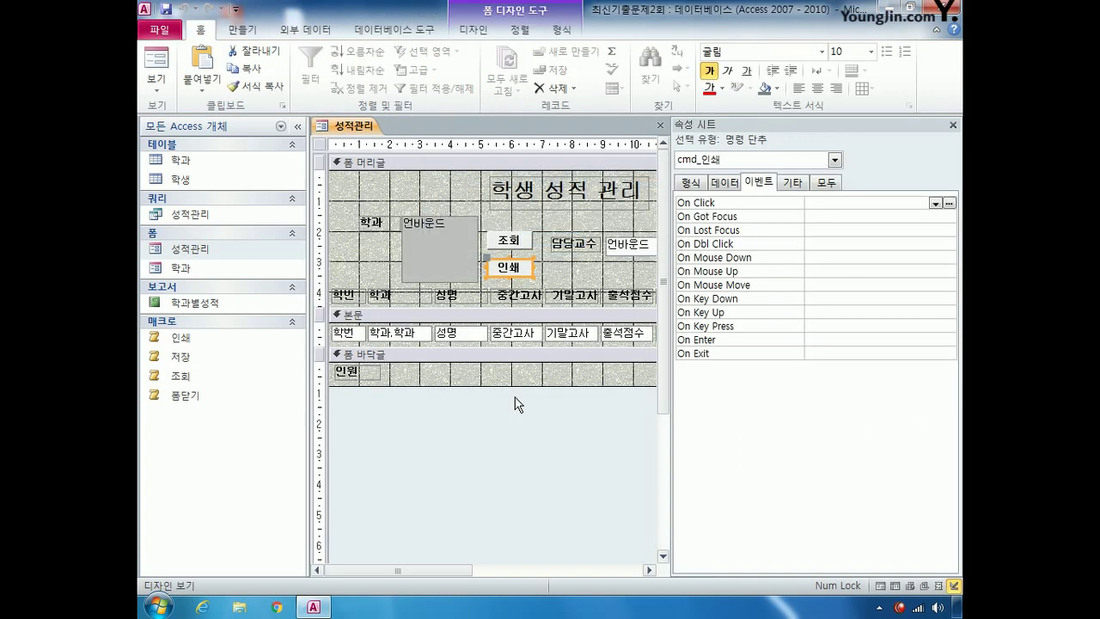
# Step: Assign the 인쇄 macro to the cmd_인쇄 button's On Click event, then close the 성적관리 form and save its changes
pyautogui.click(935, 203)
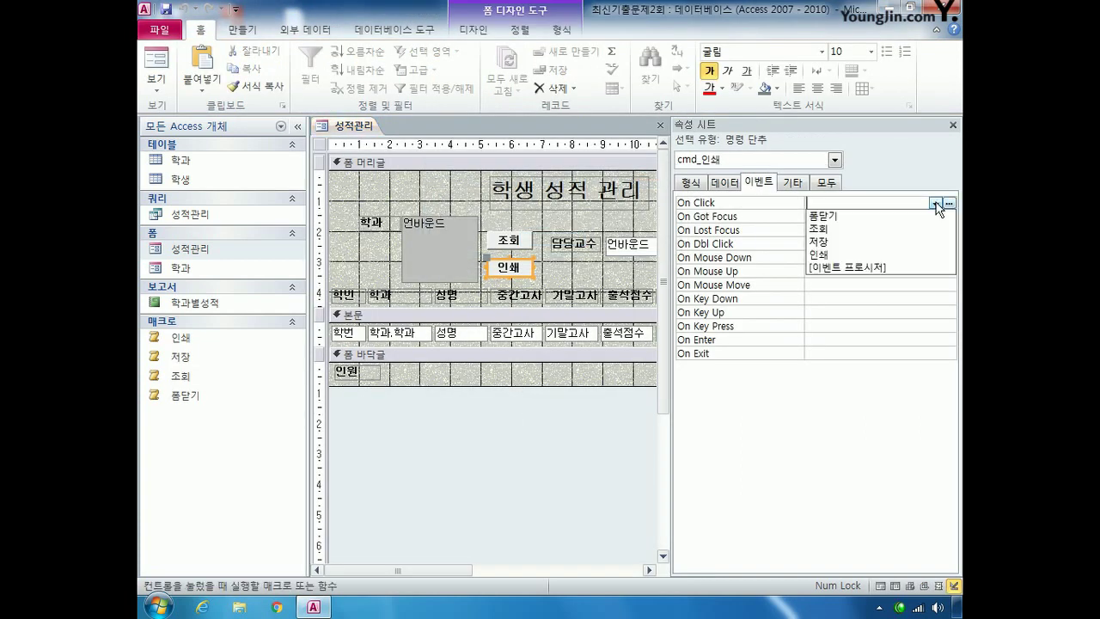
pyautogui.click(877, 255)
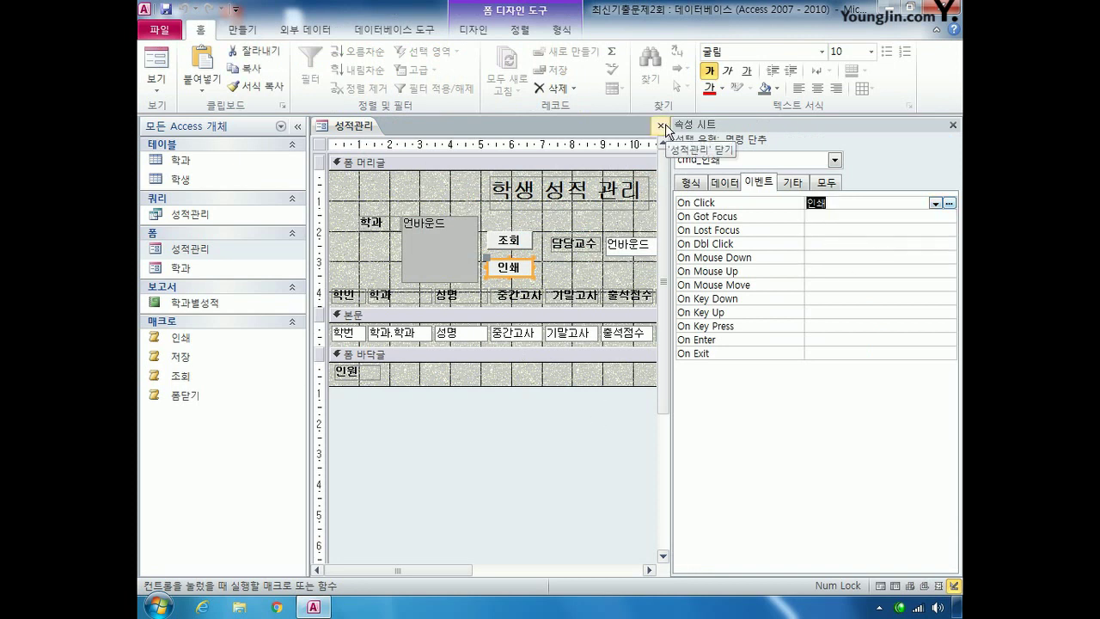
pyautogui.click(663, 126)
pyautogui.press('Return')
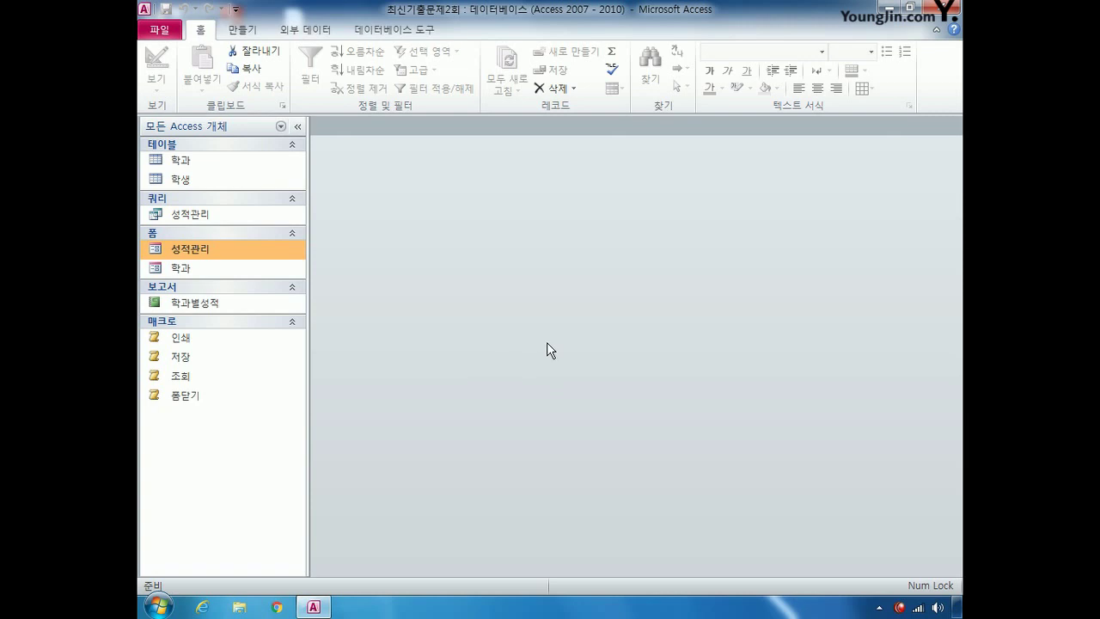
# Step: Open the 학과 form in design view and create an On Click event procedure for the cmd_삭제 button
pyautogui.rightClick(179, 267)
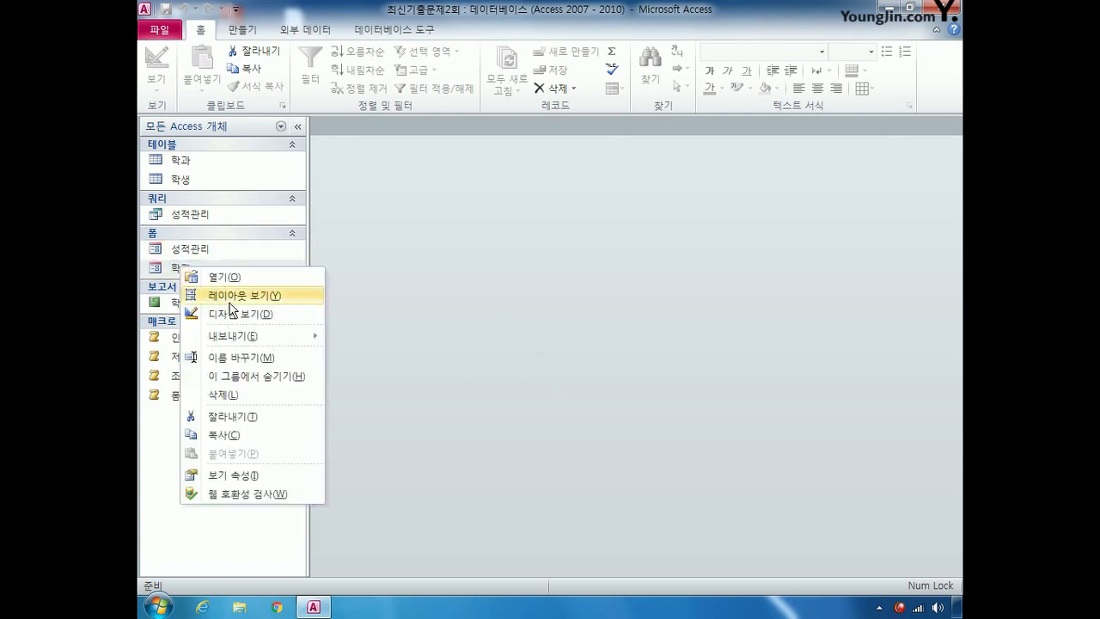
pyautogui.click(232, 313)
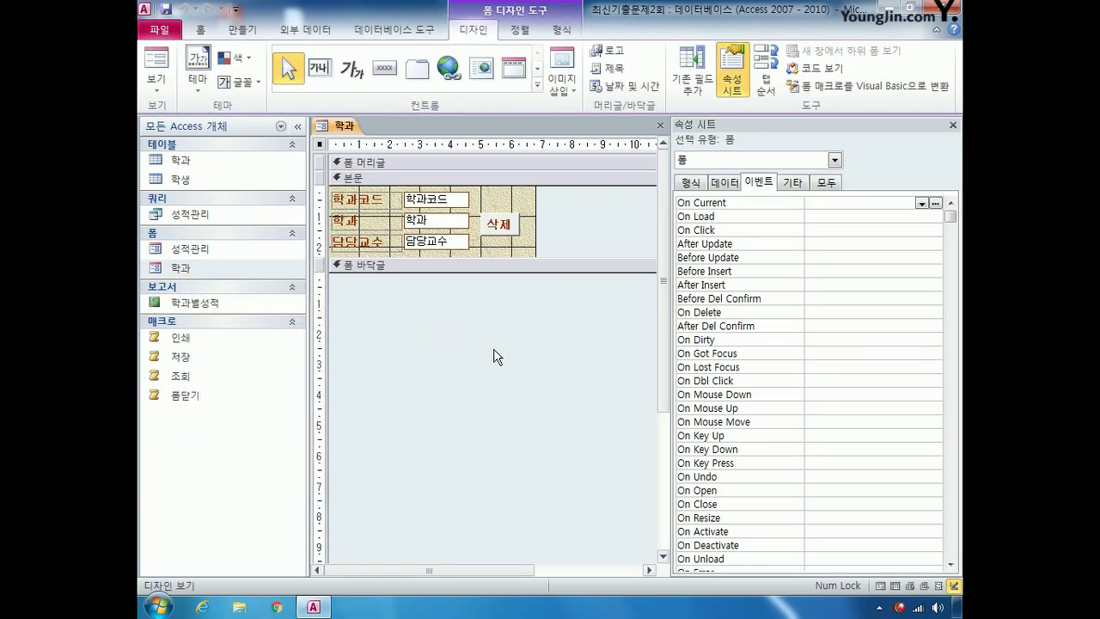
pyautogui.click(483, 227)
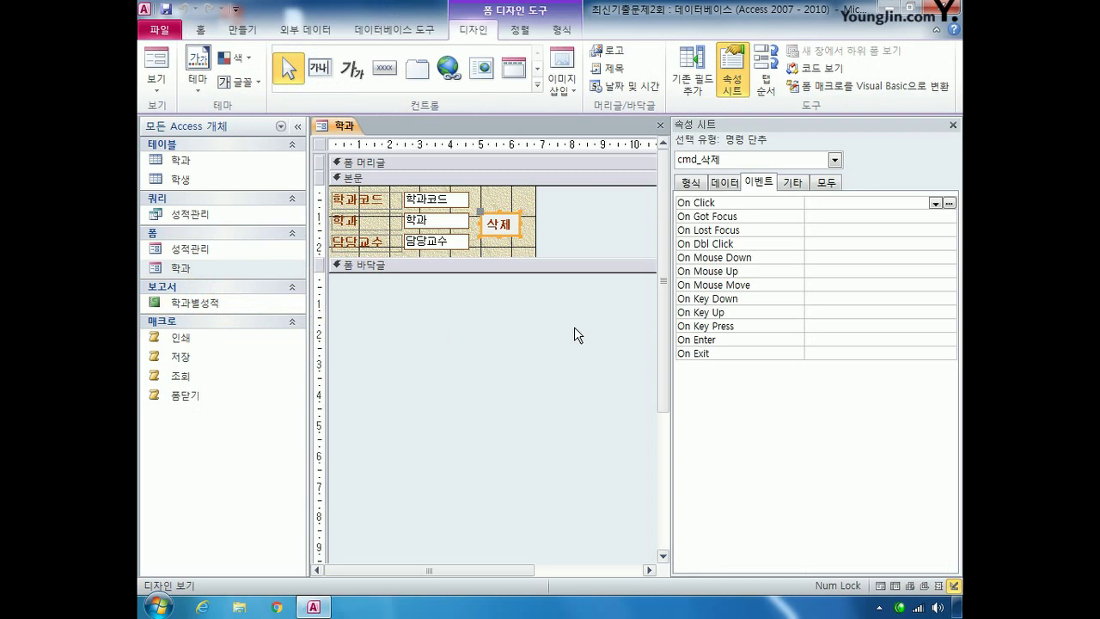
pyautogui.click(935, 203)
pyautogui.click(916, 270)
pyautogui.click(950, 202)
# Step: In the cmd_삭제_Click procedure, add a docmd.RunSQL call with an empty quoted string as its argument
pyautogui.press('Return')
pyautogui.press('Up')
pyautogui.write('ㅇ')
pyautogui.press('BackSpace')
pyautogui.press('Hangul')
pyautogui.write('docmd')
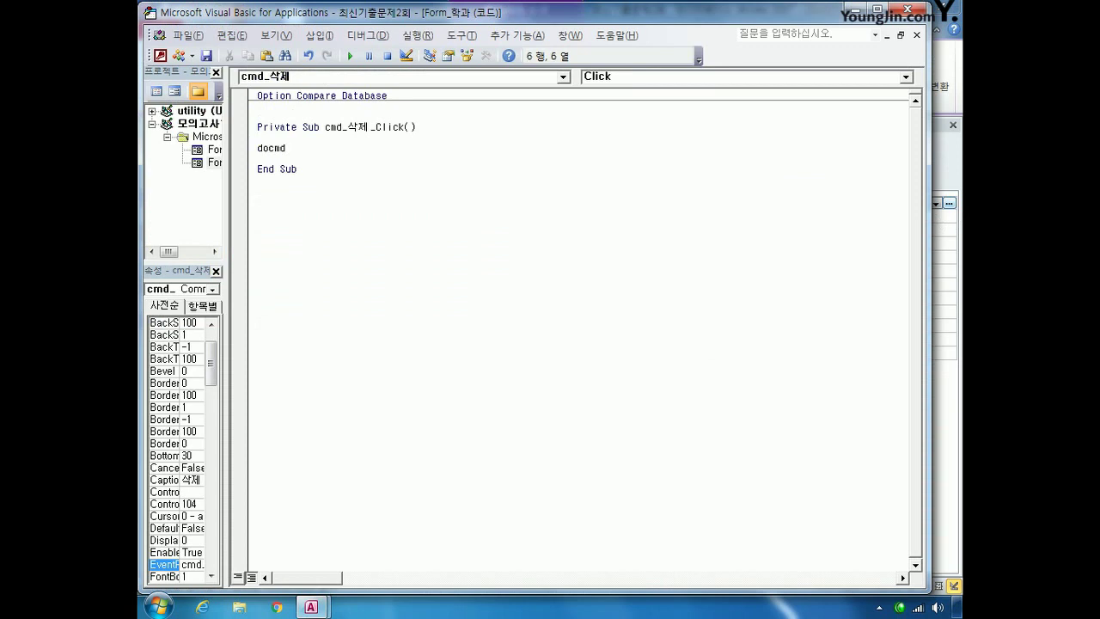
pyautogui.write('.')
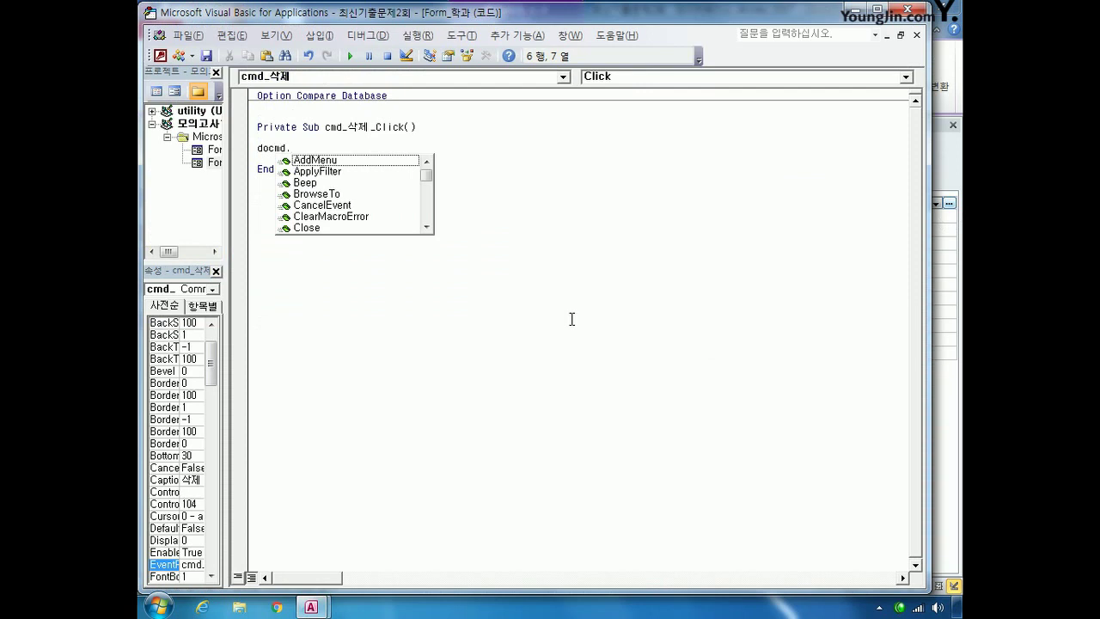
pyautogui.write('run')
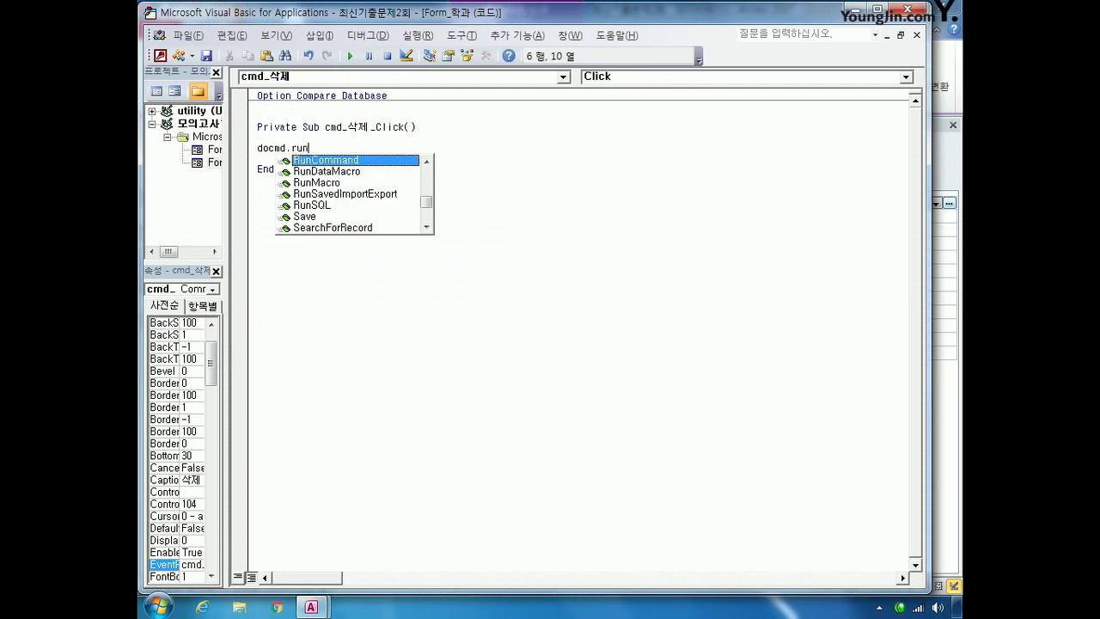
pyautogui.write('SQL ""')
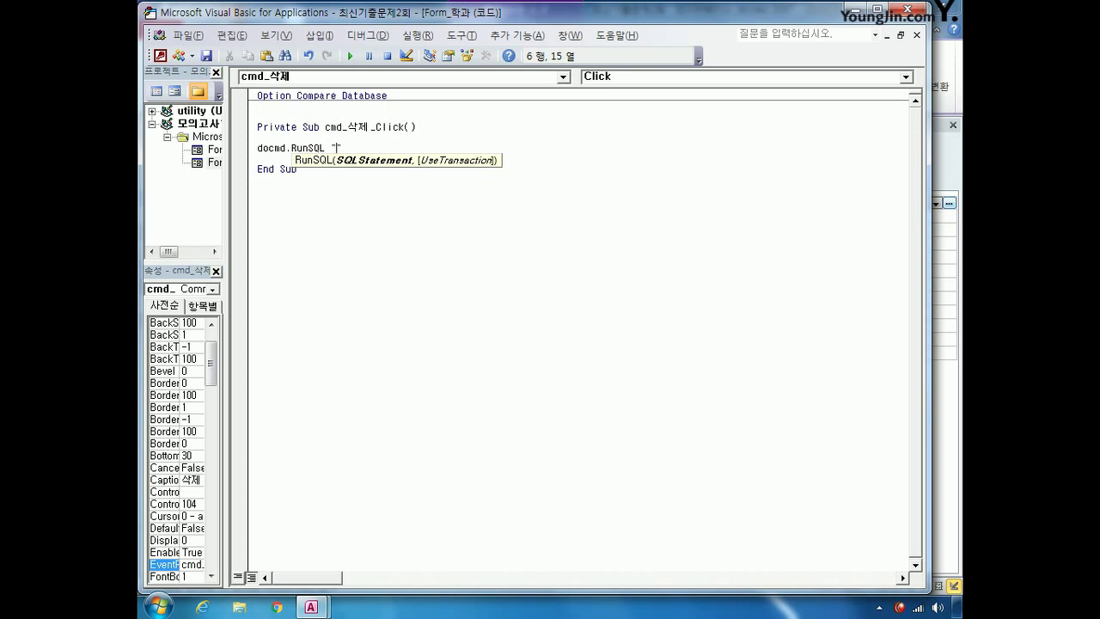
# Step: Fill the RunSQL string with the statement delete * from 학과 where 학과코드 = txt_학과코드
pyautogui.write('delet')
pyautogui.write('e ')
pyautogui.write('*')
pyautogui.write(' from ')
pyautogui.write('학과')
pyautogui.write('wher')
pyautogui.write('e')
pyautogui.write(' 학과코드 ')
pyautogui.write('= ')
pyautogui.write('txt_학')
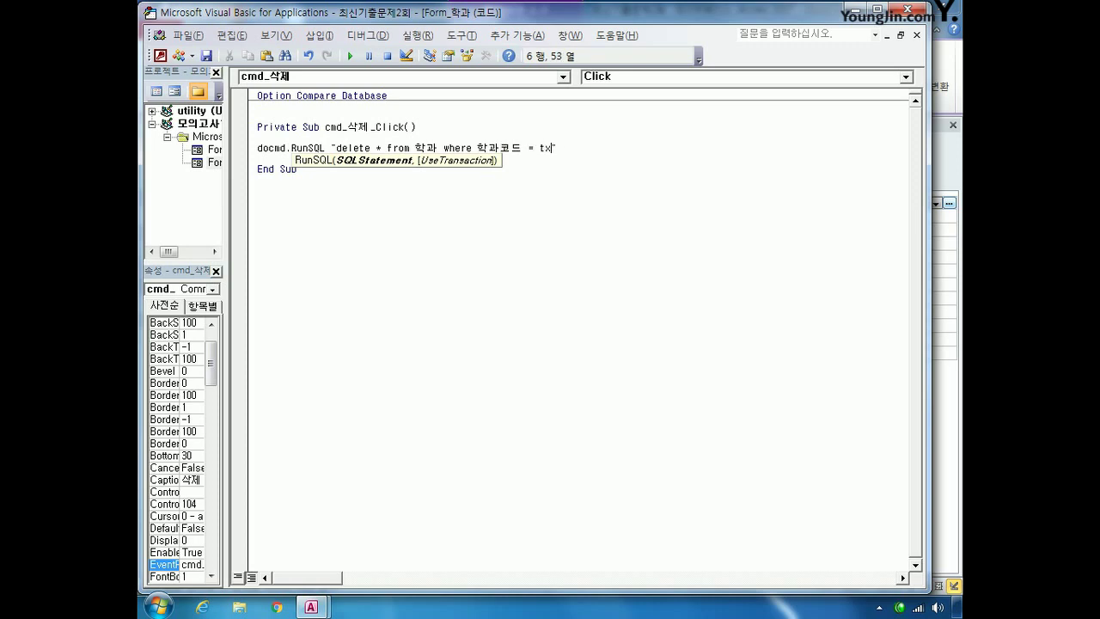
pyautogui.write('과코드')
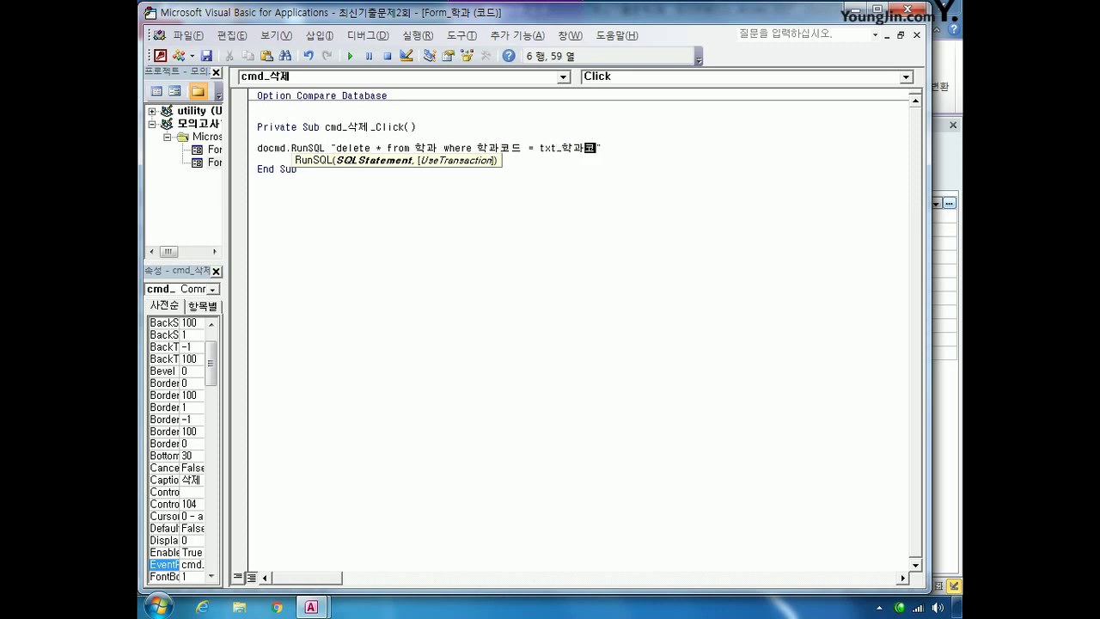